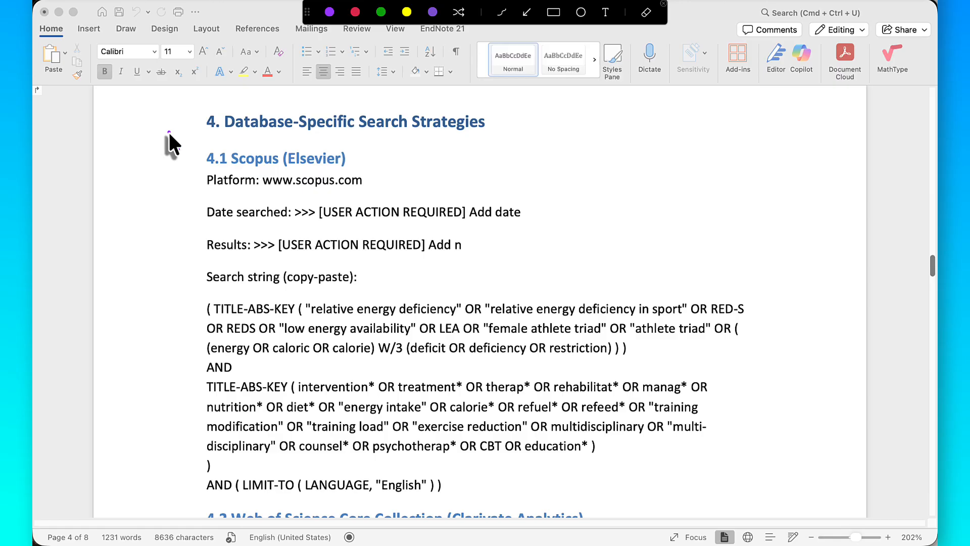
mouse_move(168, 133)
mouse_down()
mouse_move(673, 488)
mouse_move(727, 518)
mouse_move(743, 498)
mouse_move(787, 496)
mouse_up()
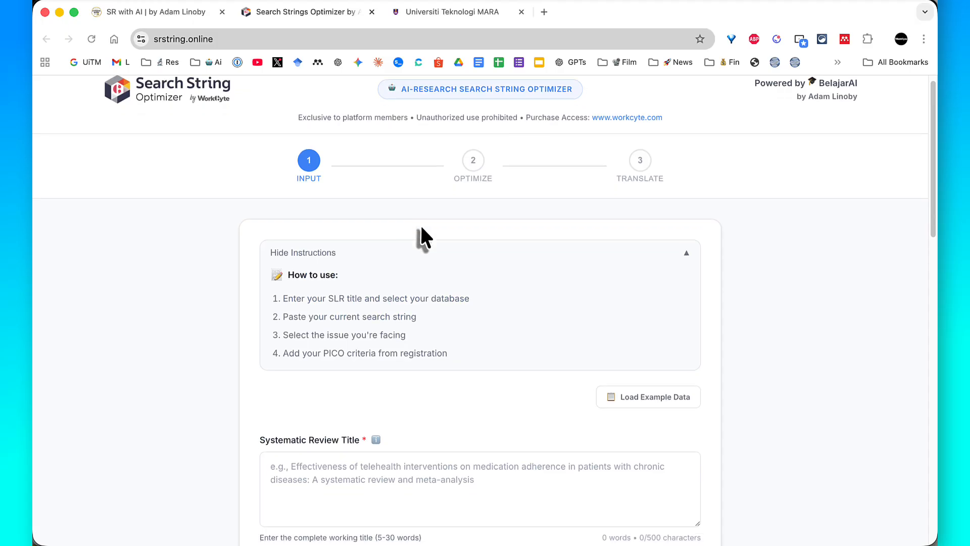
scroll(420, 224, down, 5)
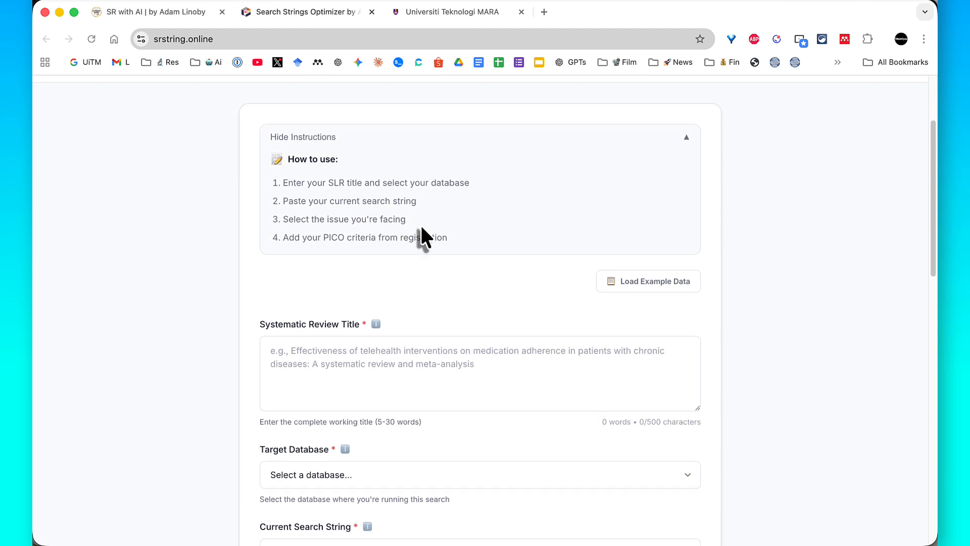
scroll(421, 227, up, 5)
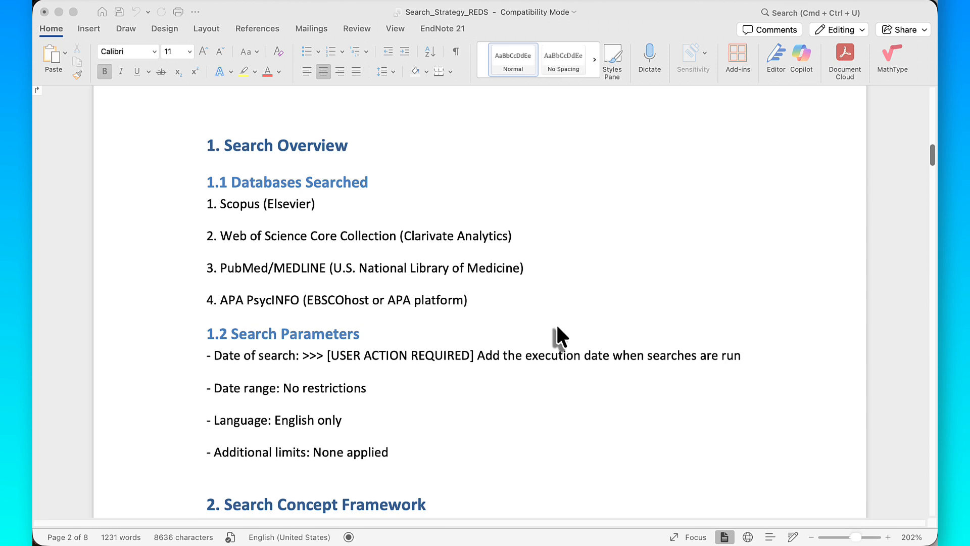
scroll(557, 329, down, 20)
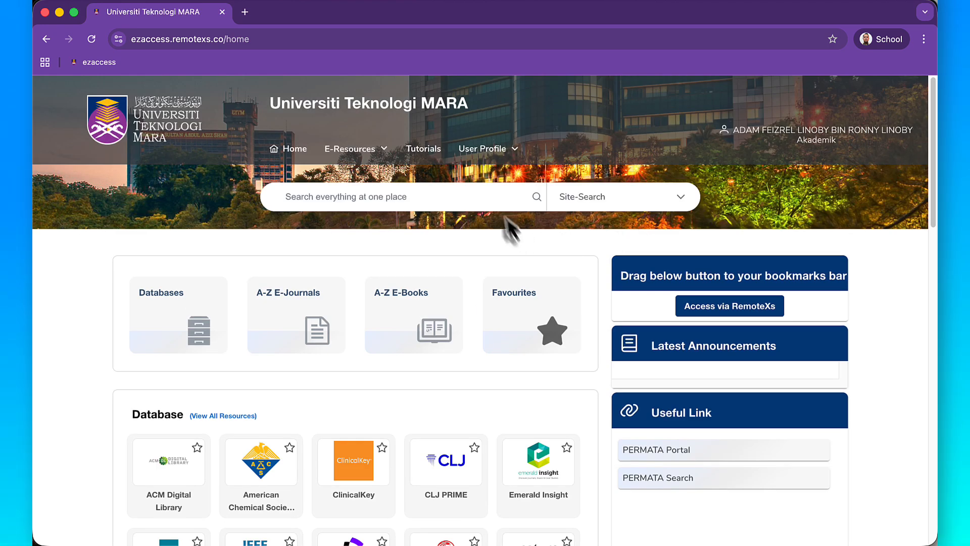
- Search the university library resources for "scopus" and open the SCOPUS database
click(488, 195)
text(scop)
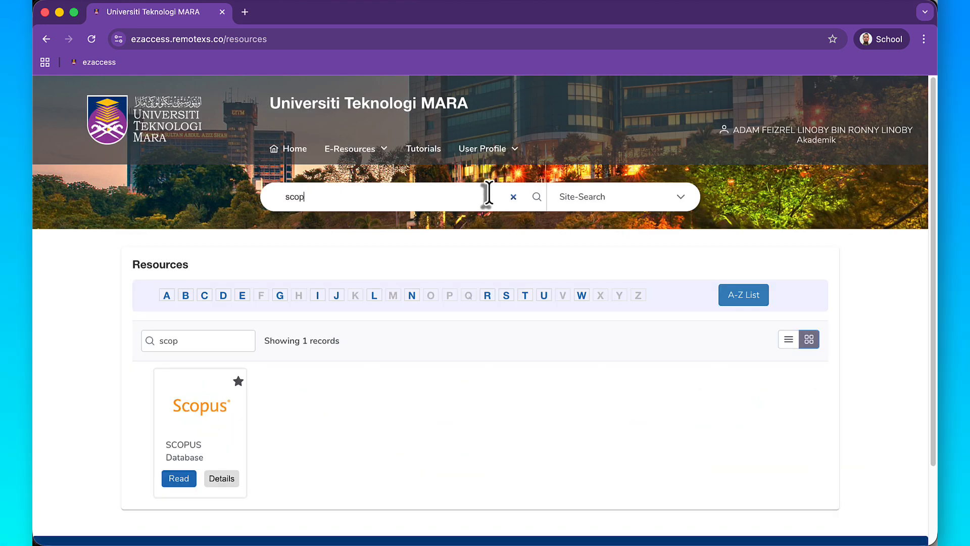
text(us)
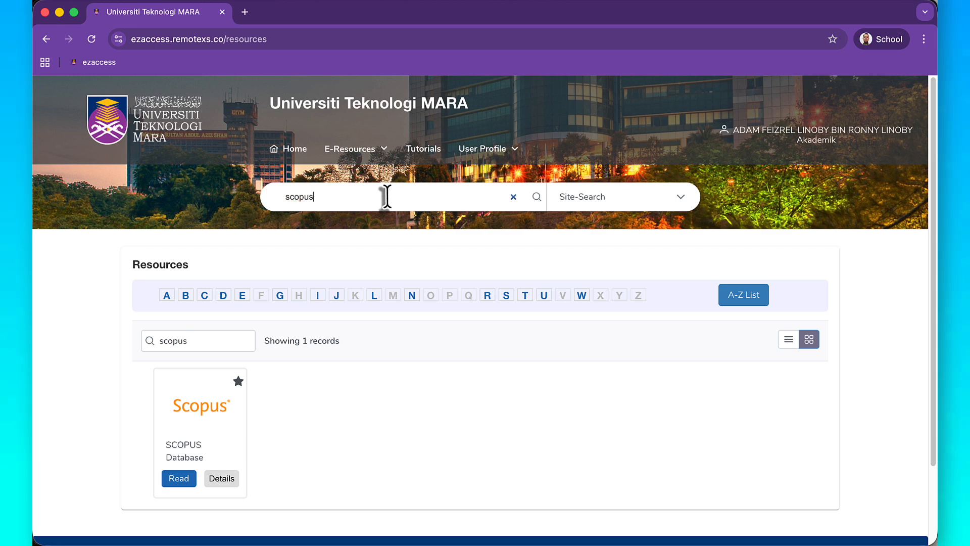
scroll(231, 407, down, 1)
scroll(231, 407, down, 2)
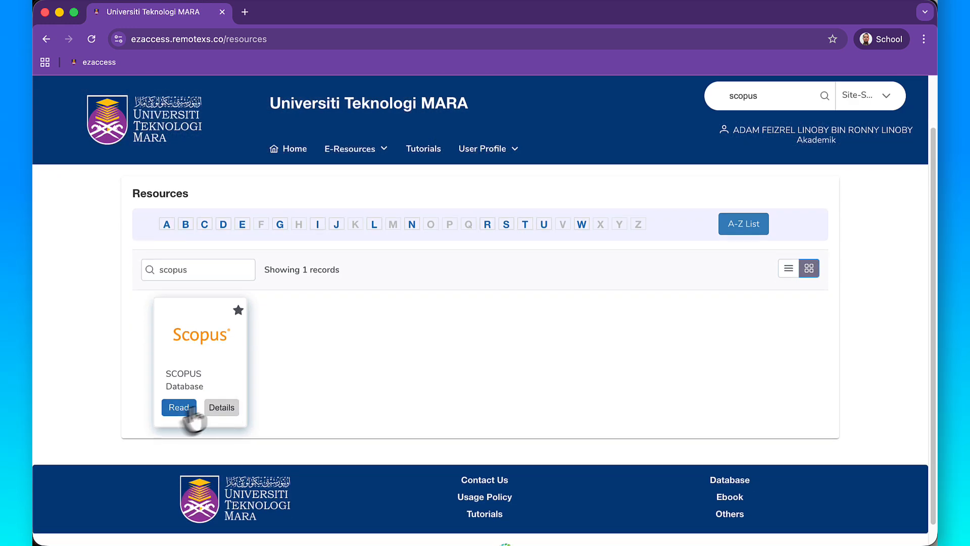
click(207, 379)
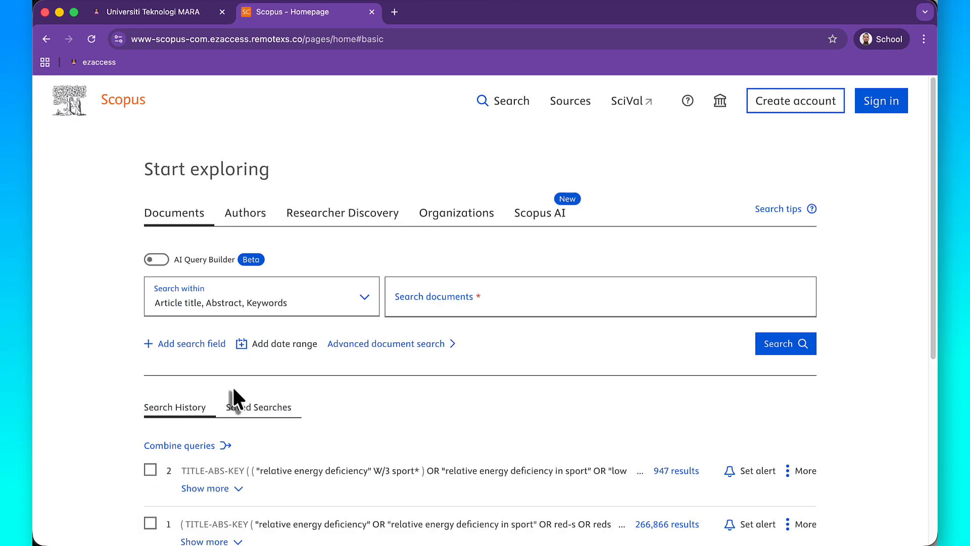
- Open the advanced document search and paste the copied relative energy deficiency search string as the query, without the trailing blank line
click(380, 345)
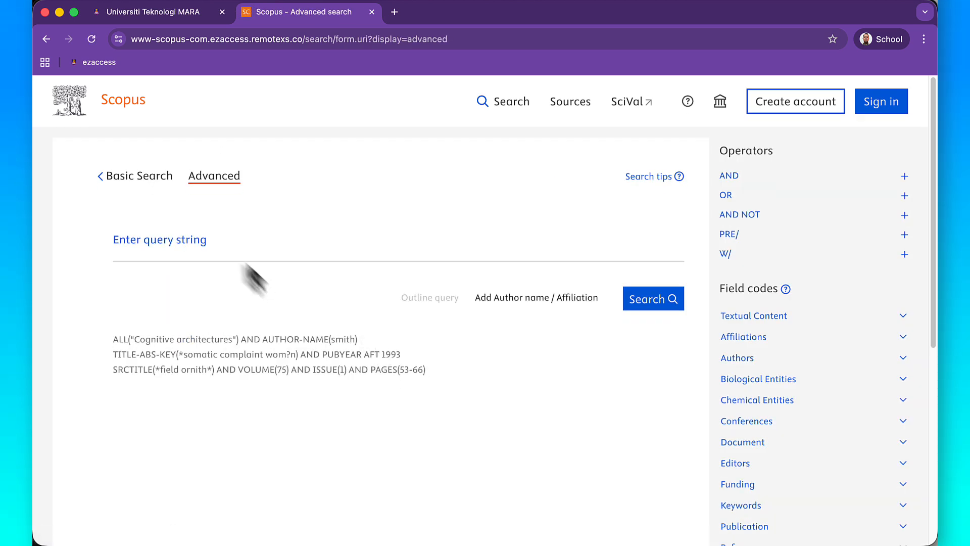
click(226, 243)
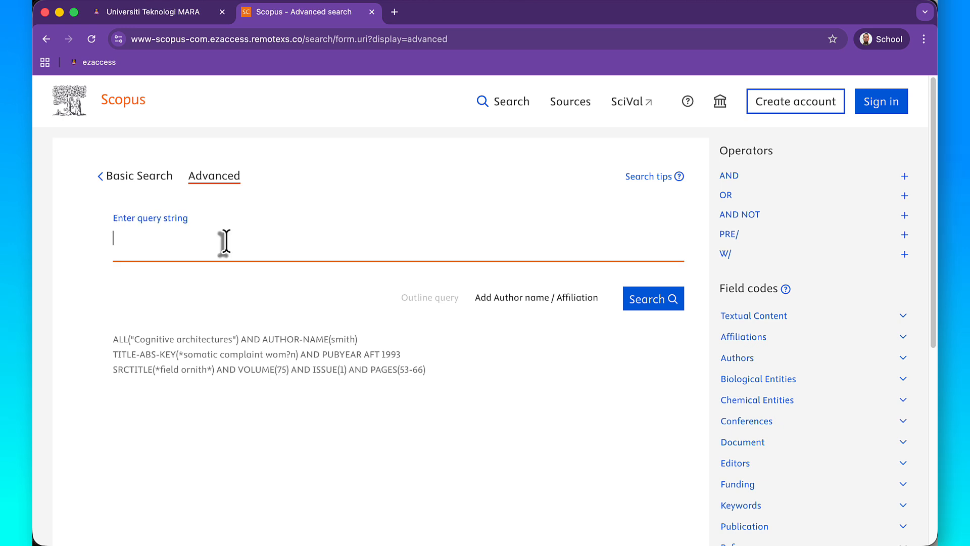
right_click(227, 242)
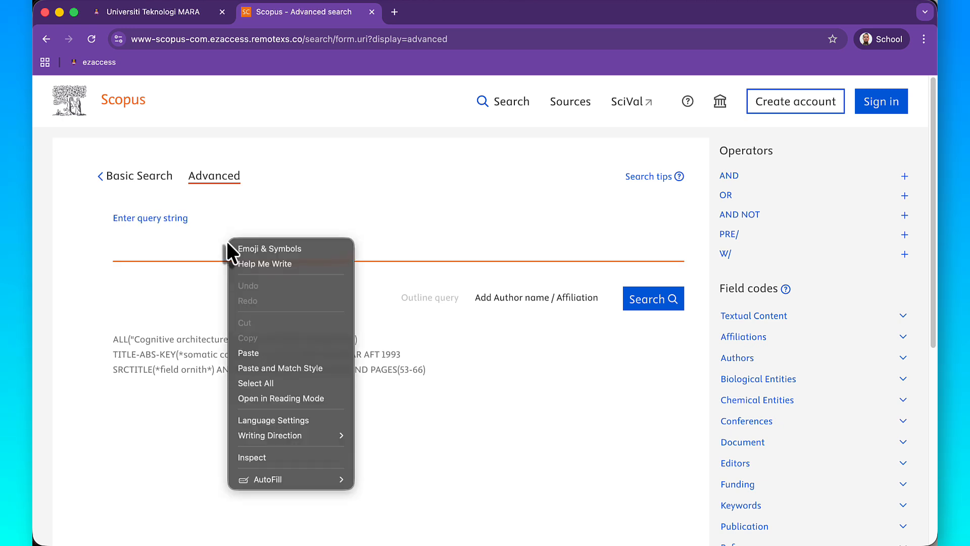
click(259, 353)
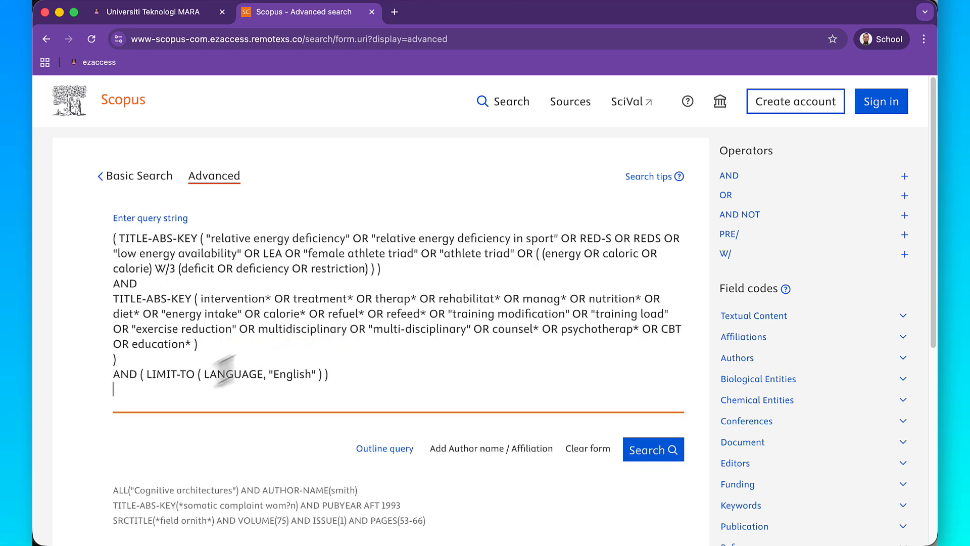
key(BackSpace)
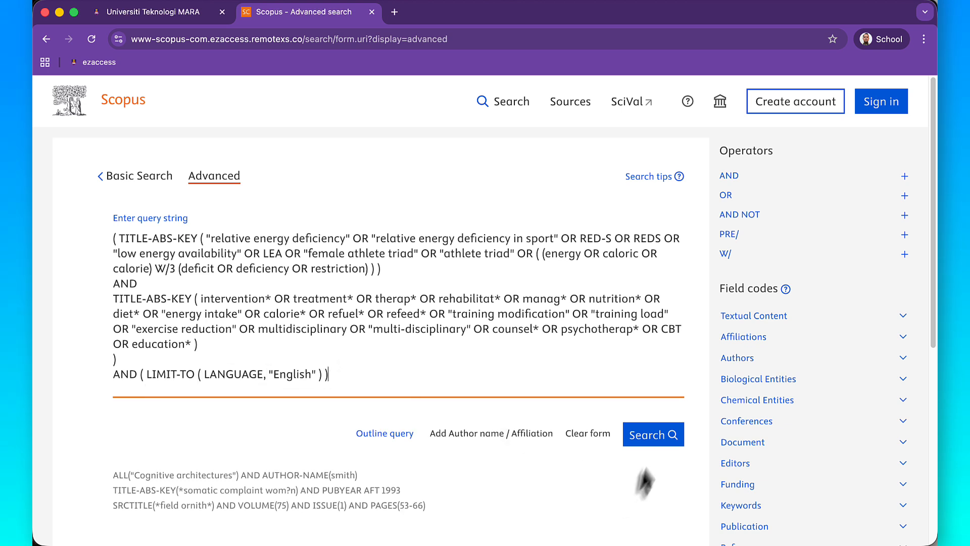
- Run the advanced query and check the number of documents found
click(651, 445)
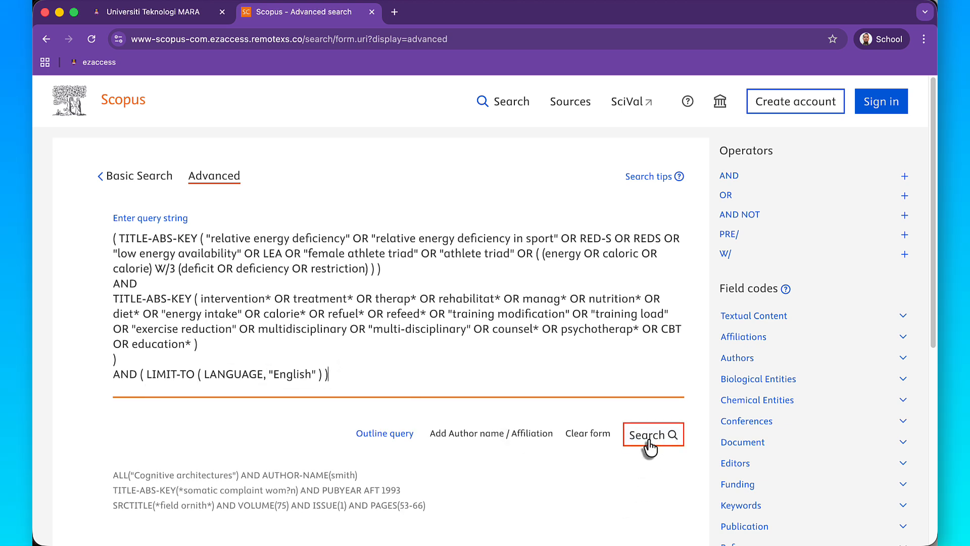
click(649, 442)
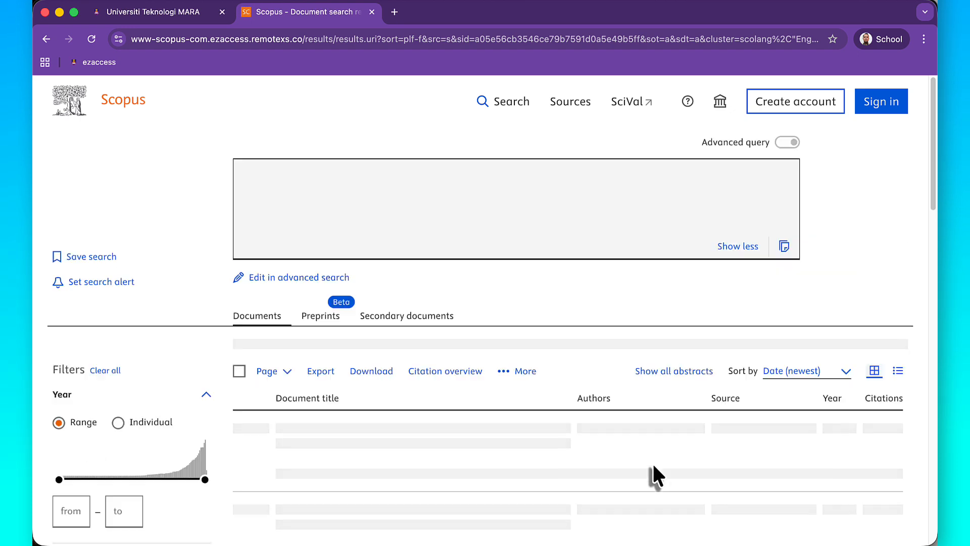
scroll(653, 475, down, 3)
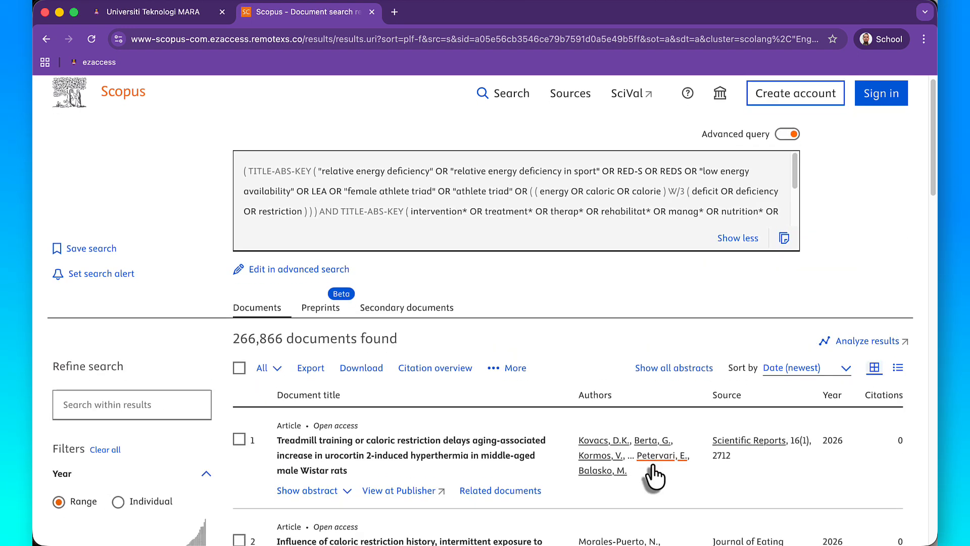
key(ctrl+a)
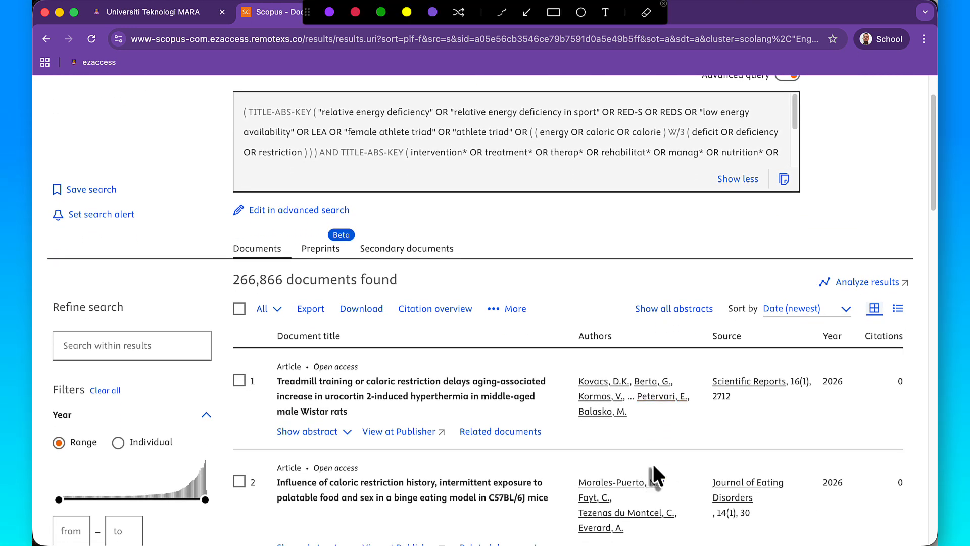
drag(223, 264, 414, 297)
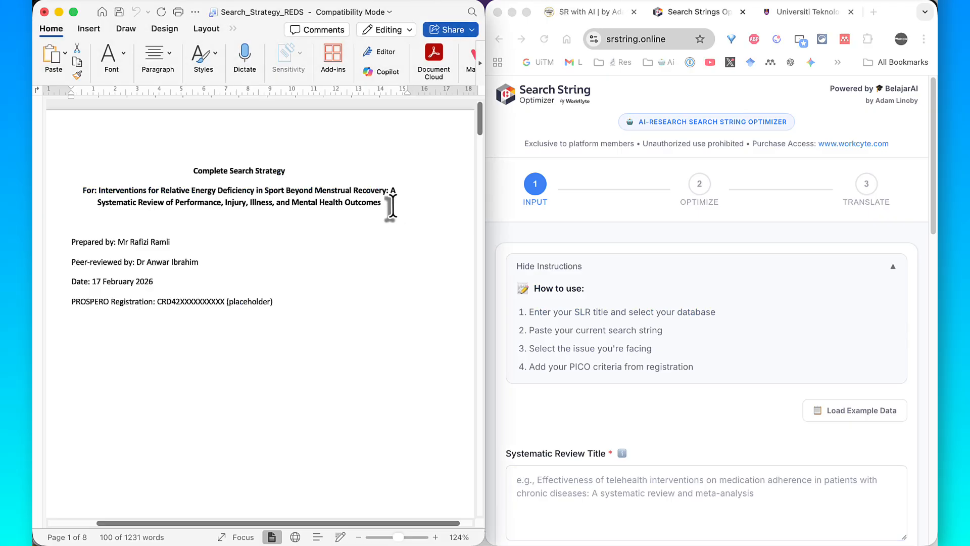
- Copy the full review title from the Search_Strategy_REDS Word document into the Systematic Review Title field of the Search String Optimizer
drag(383, 203, 137, 193)
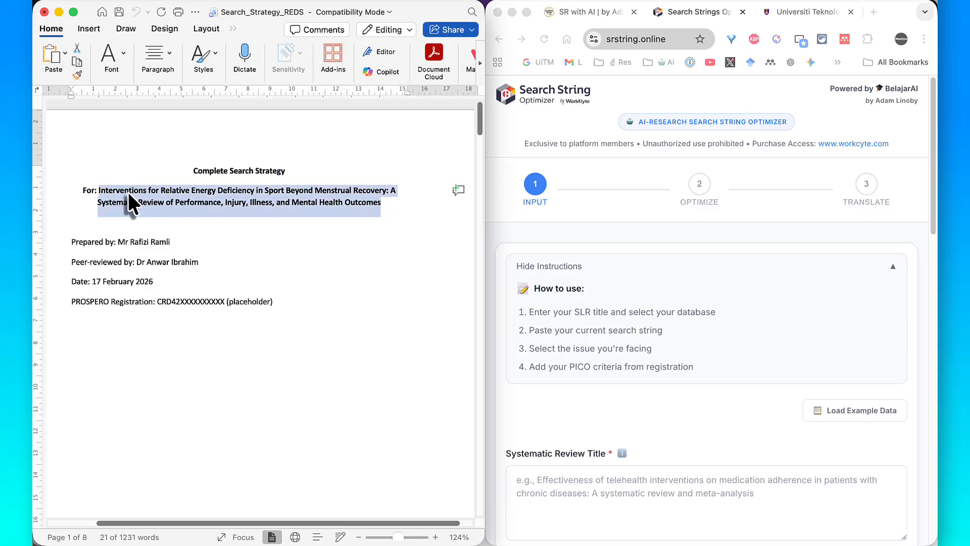
right_click(129, 197)
click(150, 214)
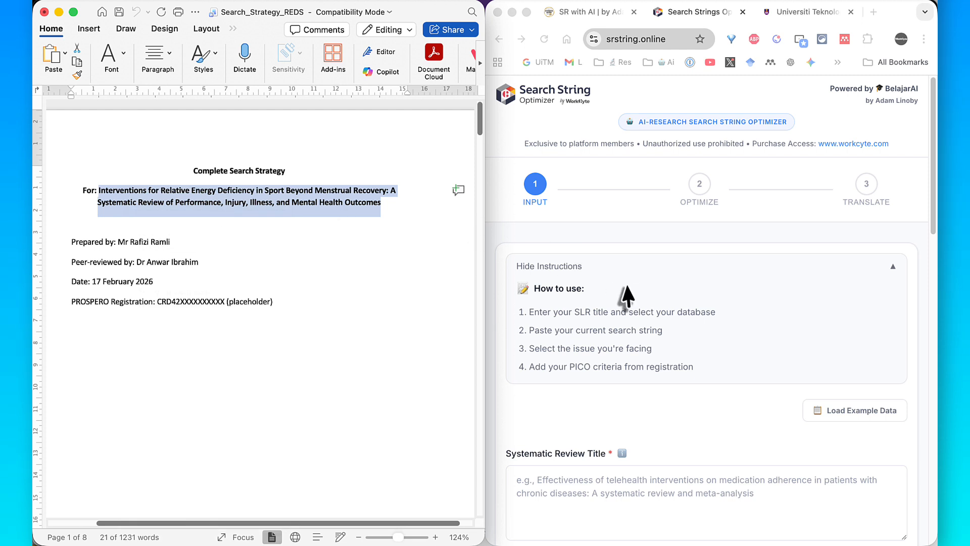
scroll(623, 292, down, 4)
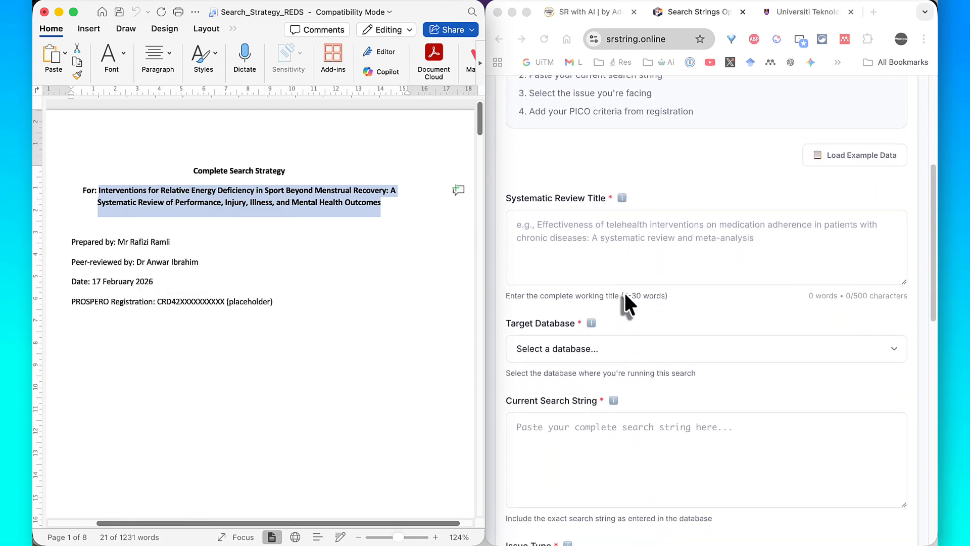
click(404, 244)
drag(393, 202, 117, 196)
right_click(116, 193)
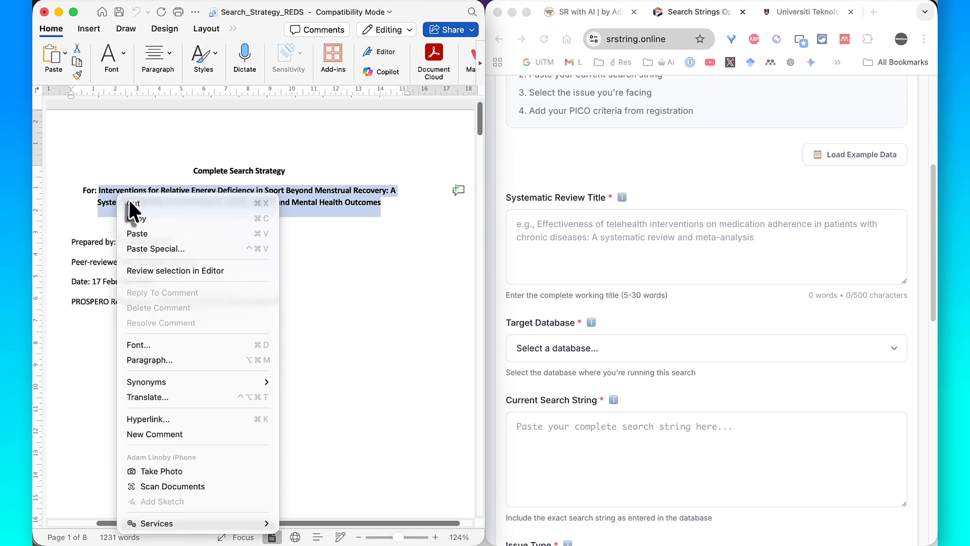
click(141, 219)
click(550, 234)
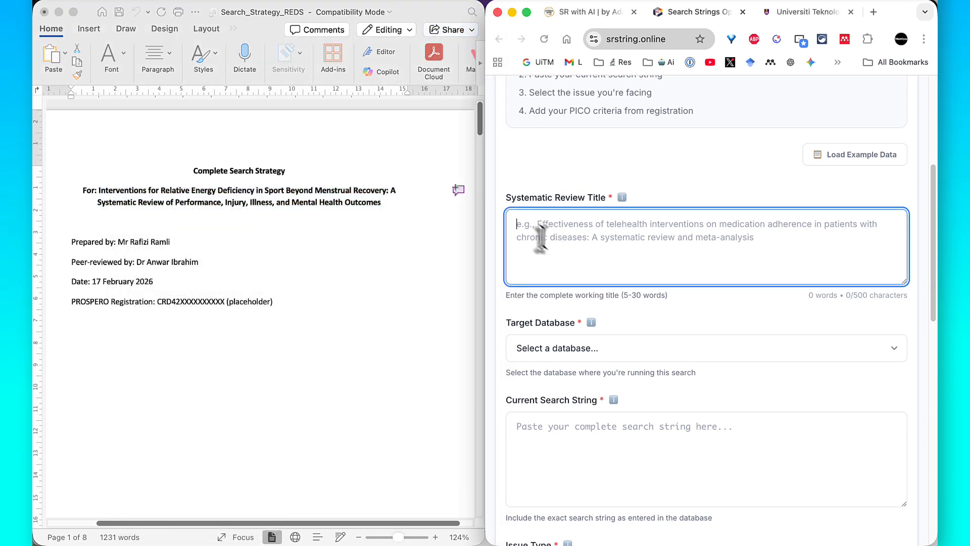
right_click(539, 229)
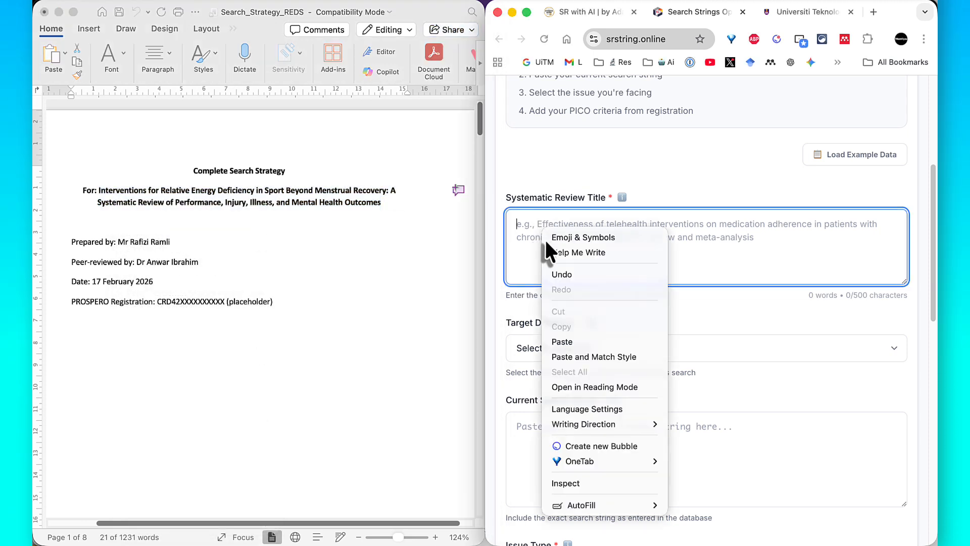
click(567, 338)
- Locate section 4.1 Scopus (Elsevier) in the search strategy document and set the optimizer's target database to Scopus (Elsevier)
scroll(566, 349, down, 3)
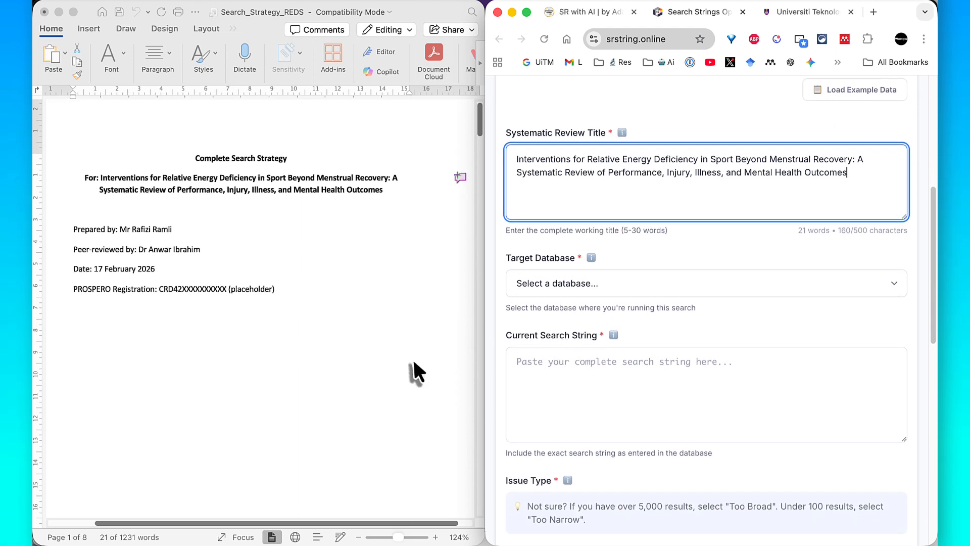
scroll(412, 358, down, 10)
scroll(414, 362, down, 10)
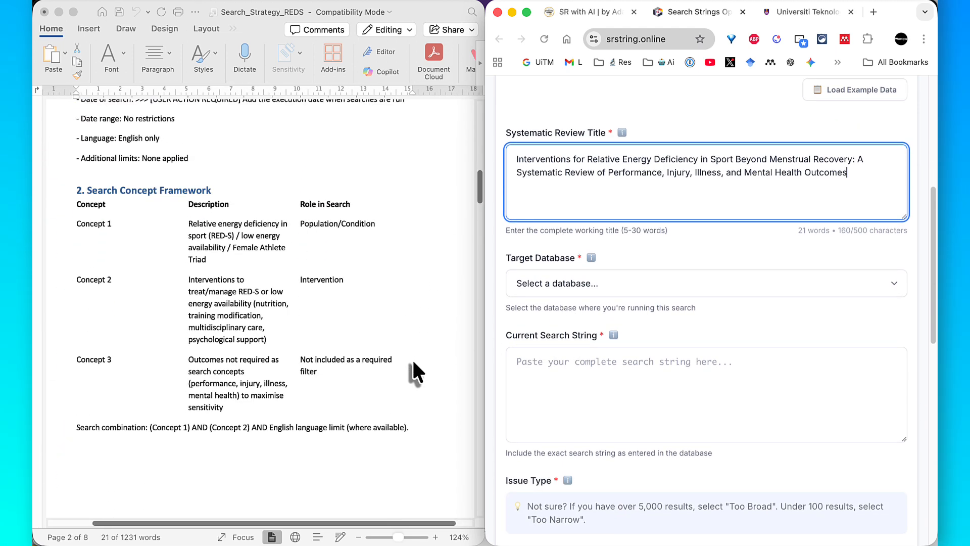
scroll(413, 362, down, 10)
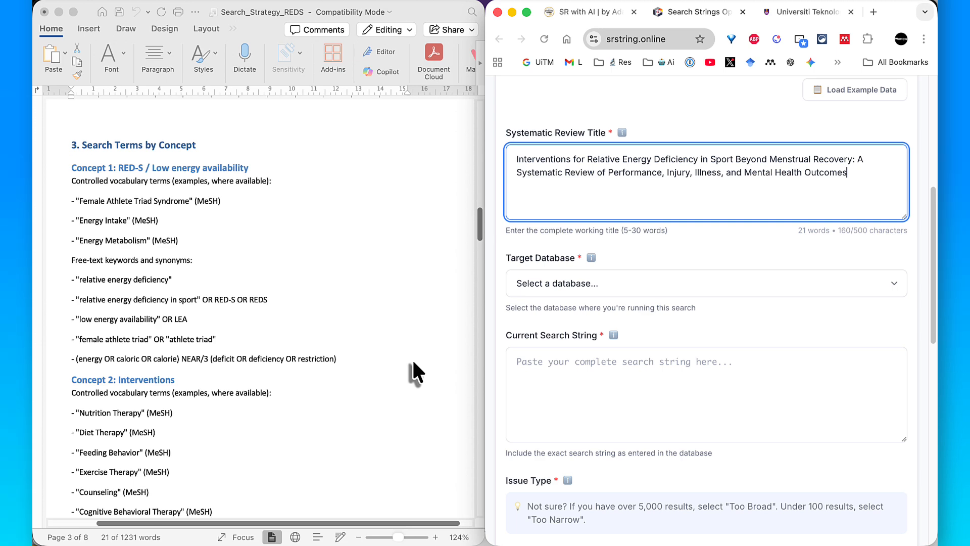
scroll(411, 357, down, 10)
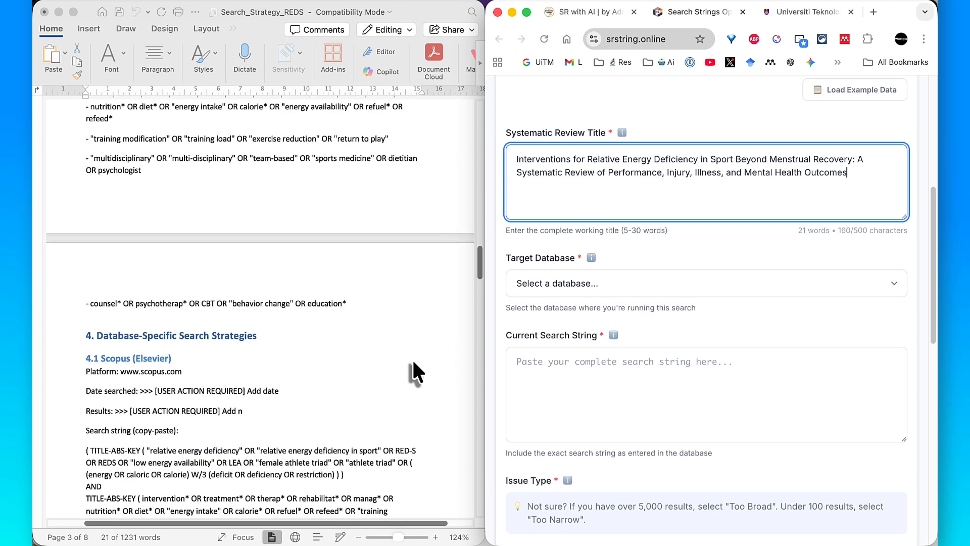
mouse_move(181, 151)
mouse_down()
mouse_move(530, 281)
mouse_move(506, 281)
mouse_up()
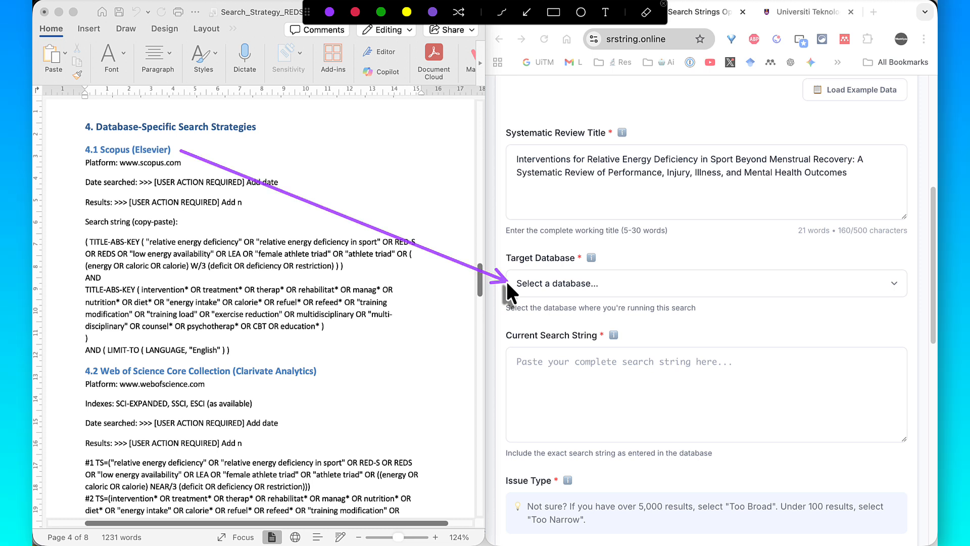
key(Escape)
click(547, 285)
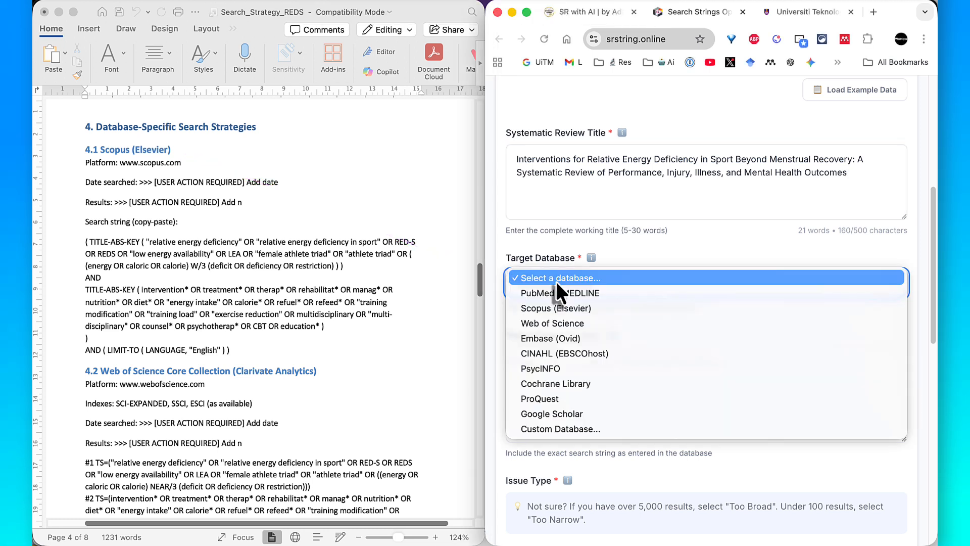
click(553, 308)
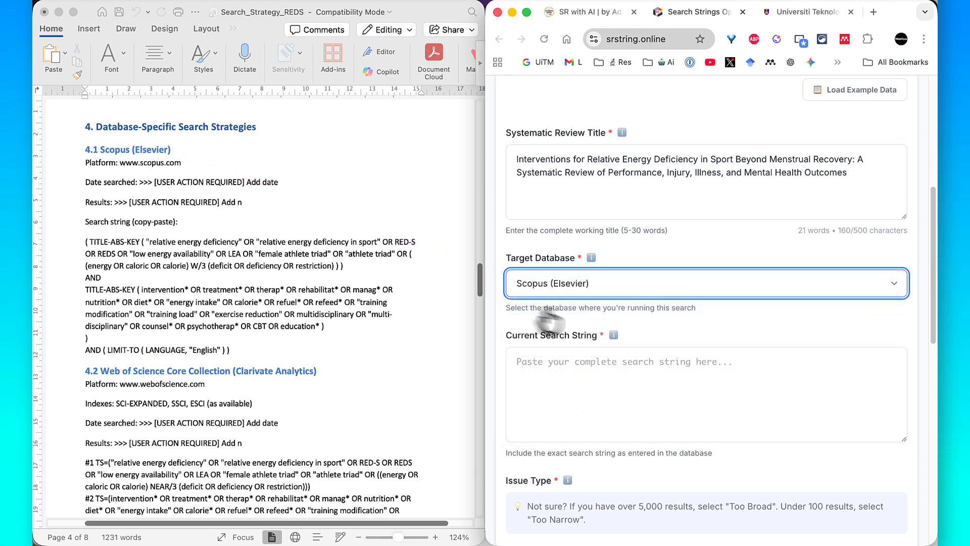
scroll(538, 324, down, 2)
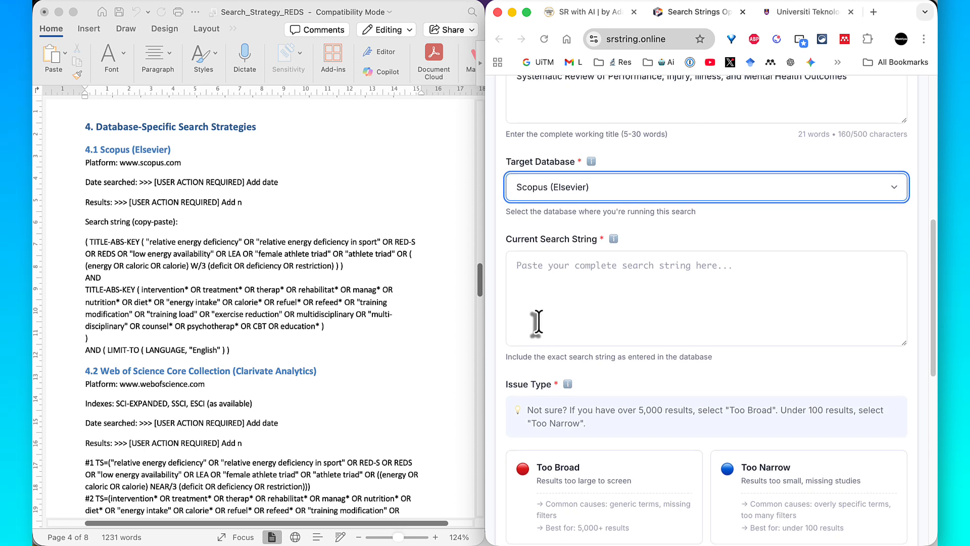
key(ctrl+a)
drag(420, 291, 509, 291)
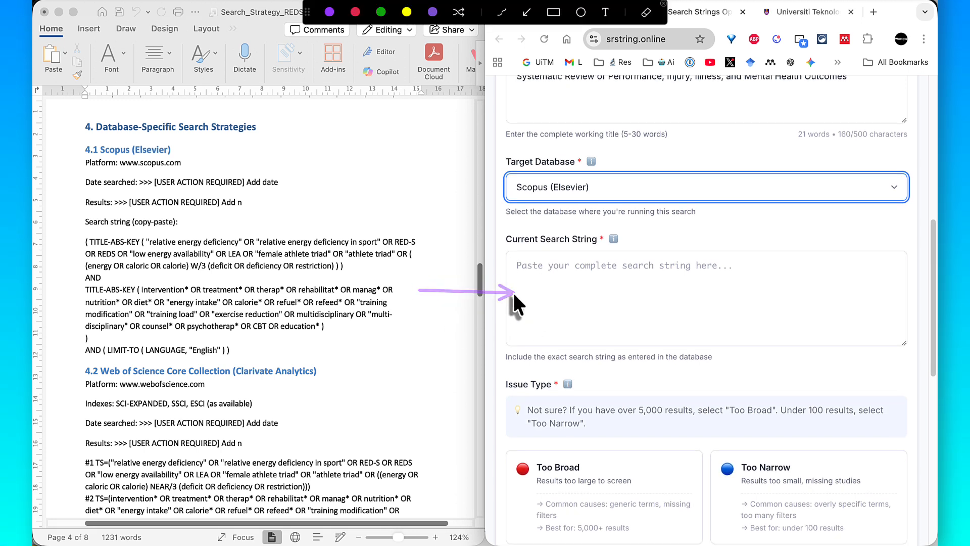
click(552, 13)
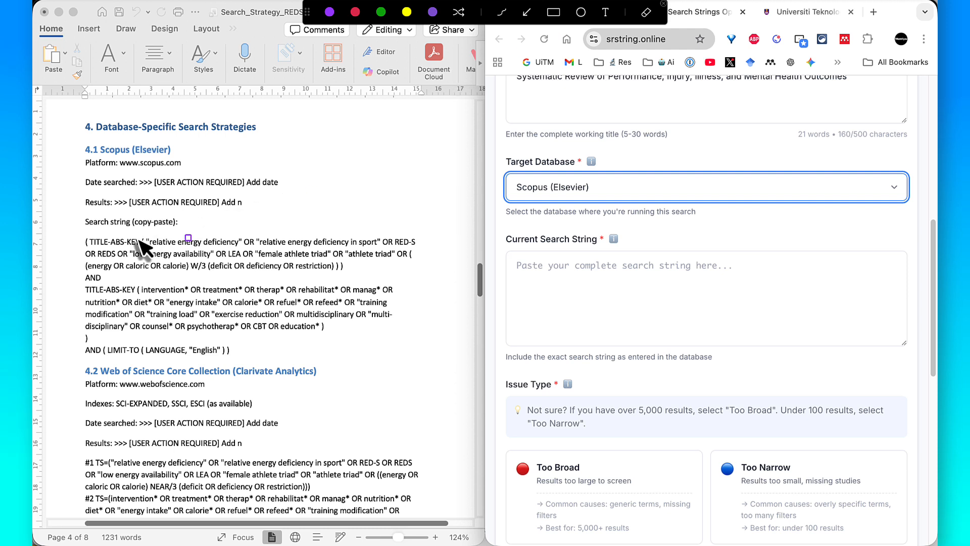
drag(80, 233, 432, 362)
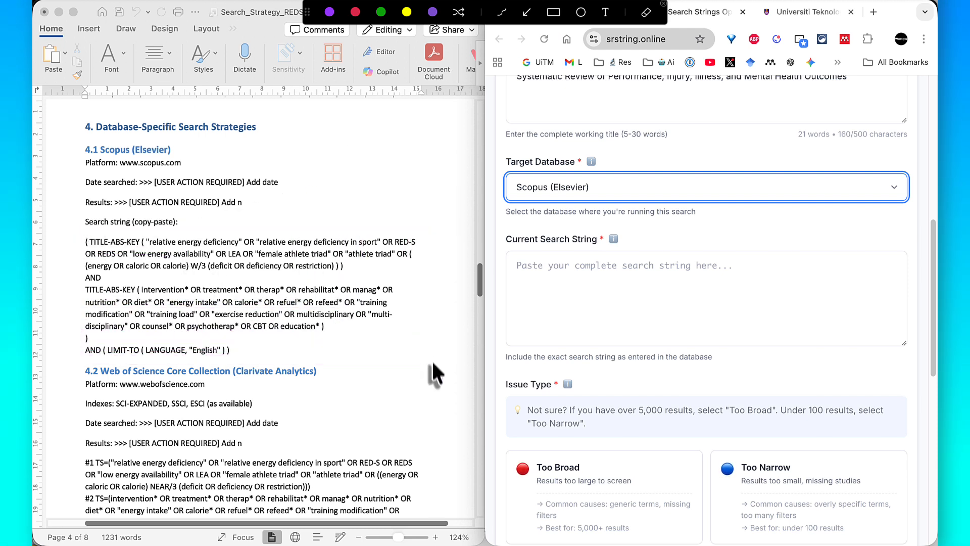
click(527, 12)
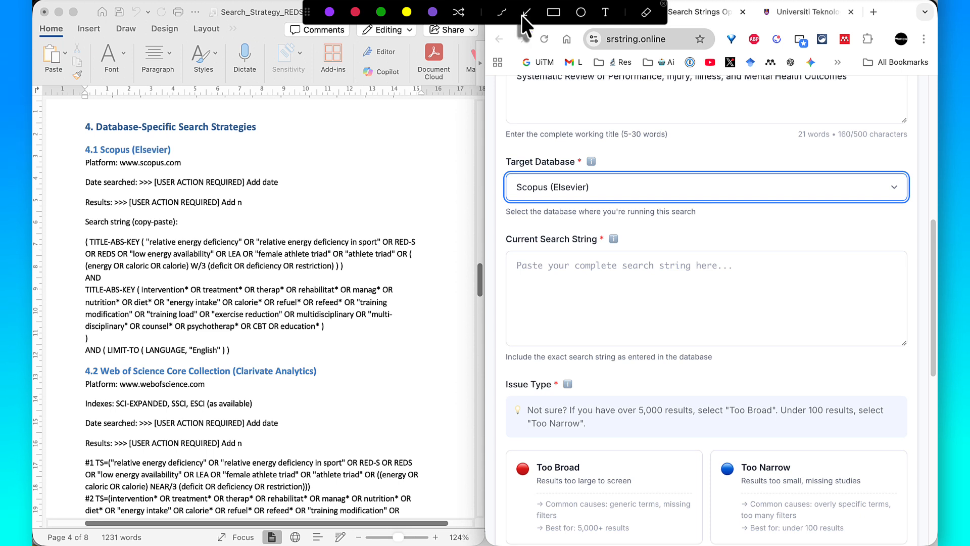
drag(411, 288, 508, 284)
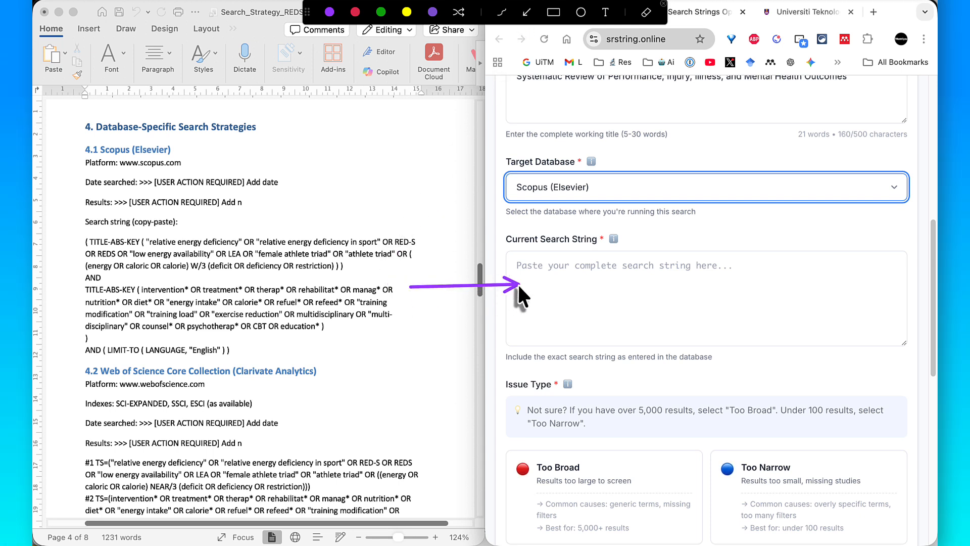
click(292, 308)
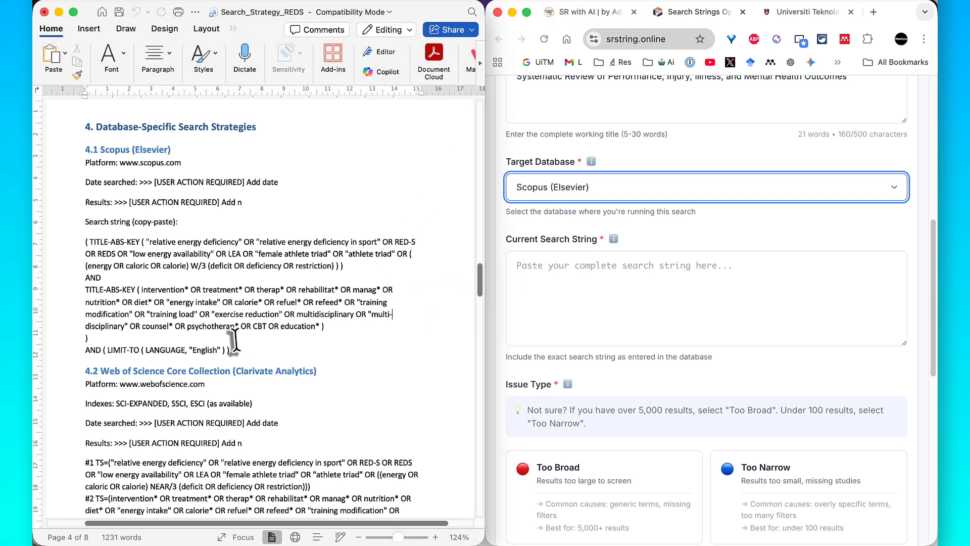
- Copy the complete section 4.1 Scopus search string from the Word document into the optimizer's Current Search String field
drag(229, 350, 88, 245)
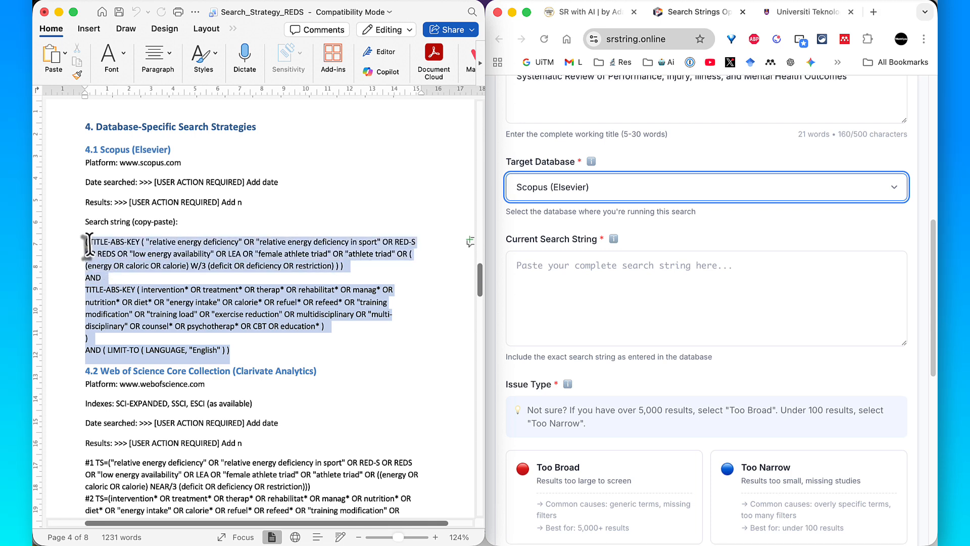
right_click(95, 247)
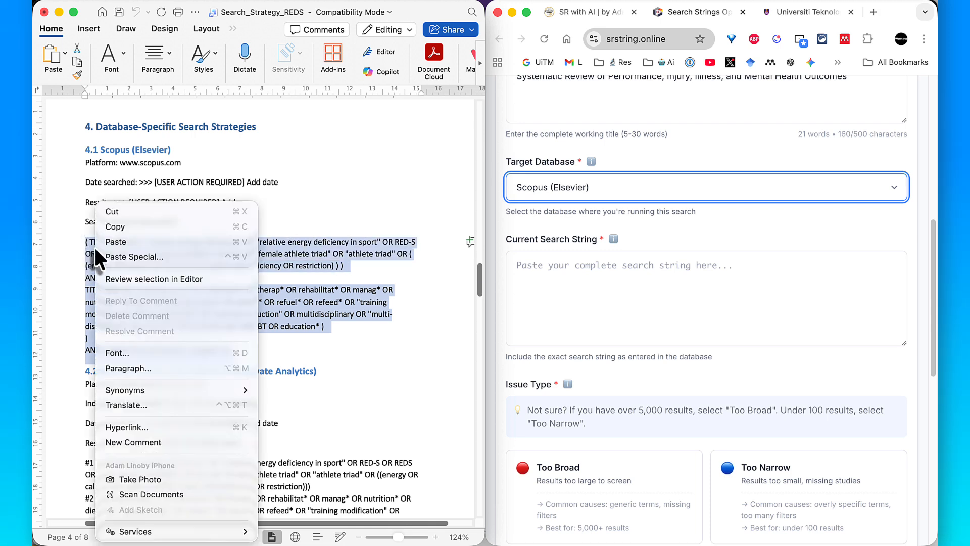
click(113, 225)
click(542, 280)
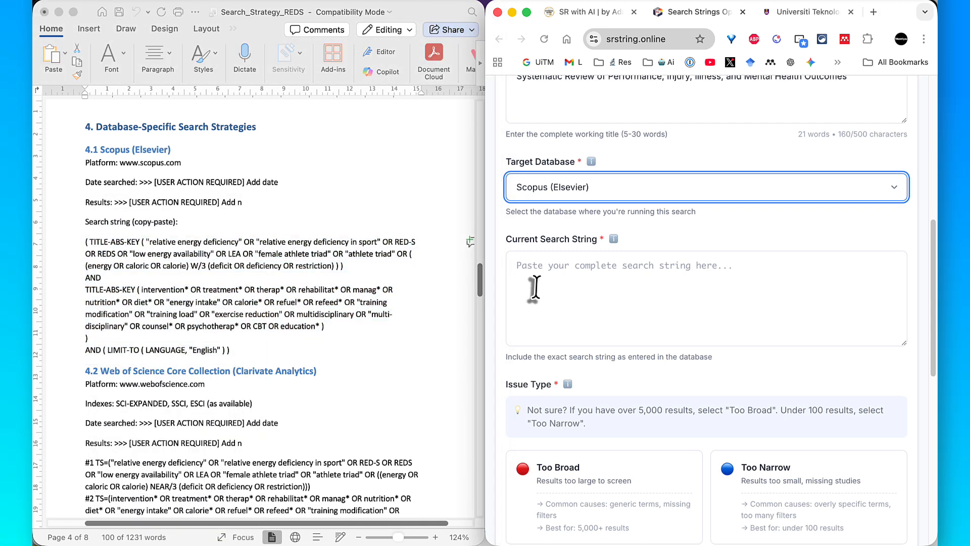
right_click(545, 277)
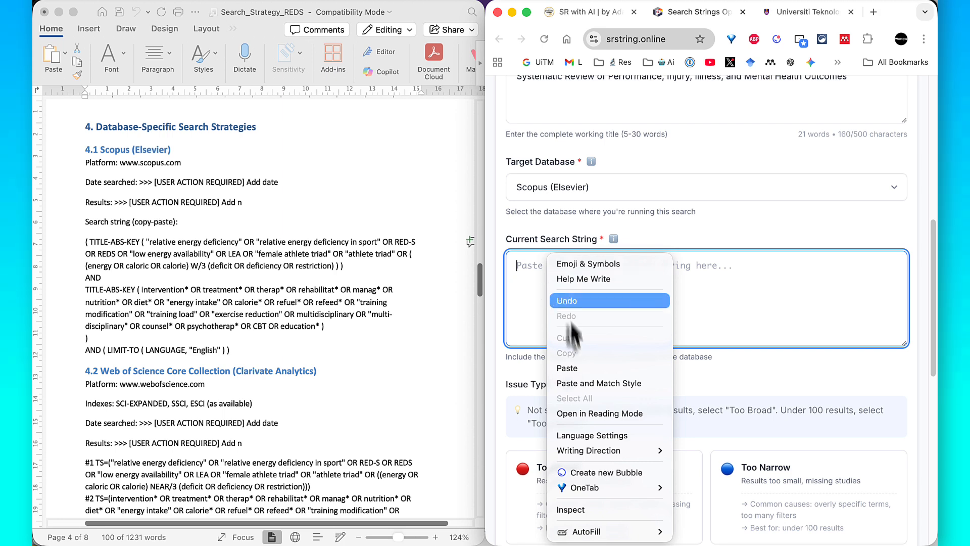
click(572, 369)
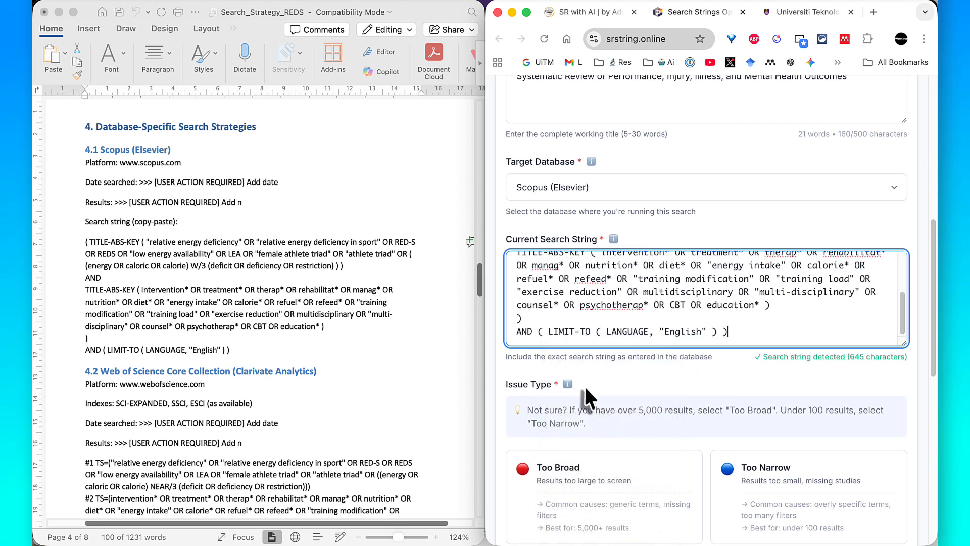
- Switch to the Scopus results window, tile it beside the optimizer form and bring the number of documents found into view
scroll(591, 394, down, 5)
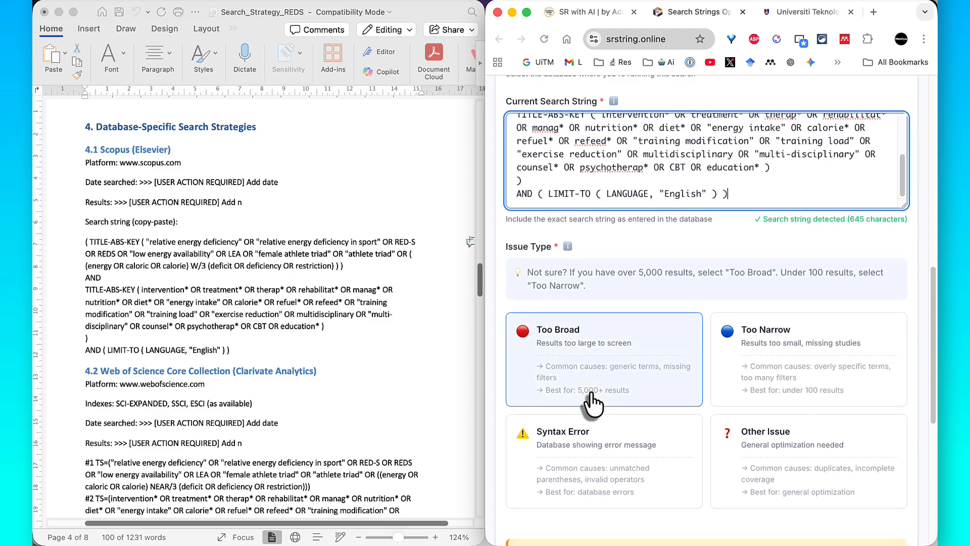
scroll(592, 395, down, 1)
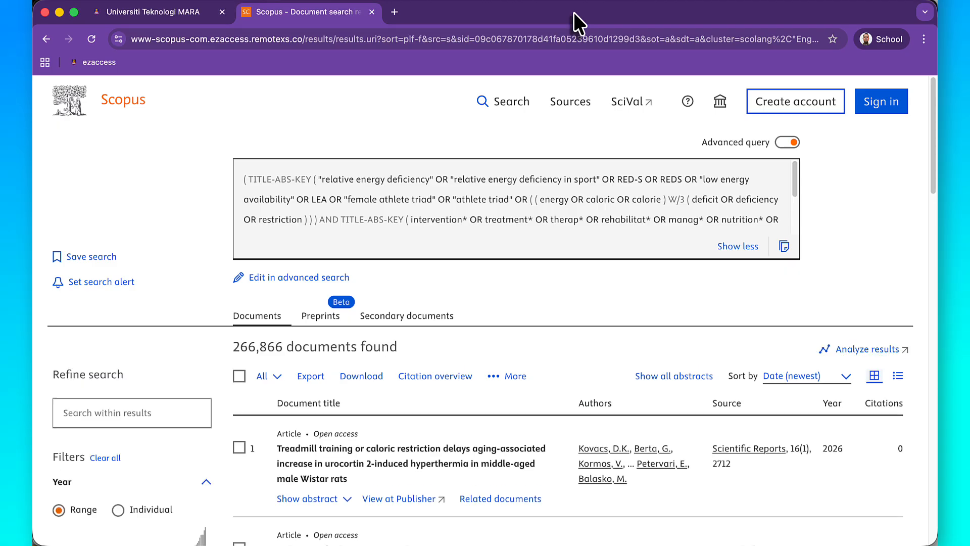
drag(574, 14, 33, 103)
scroll(264, 225, right, 2)
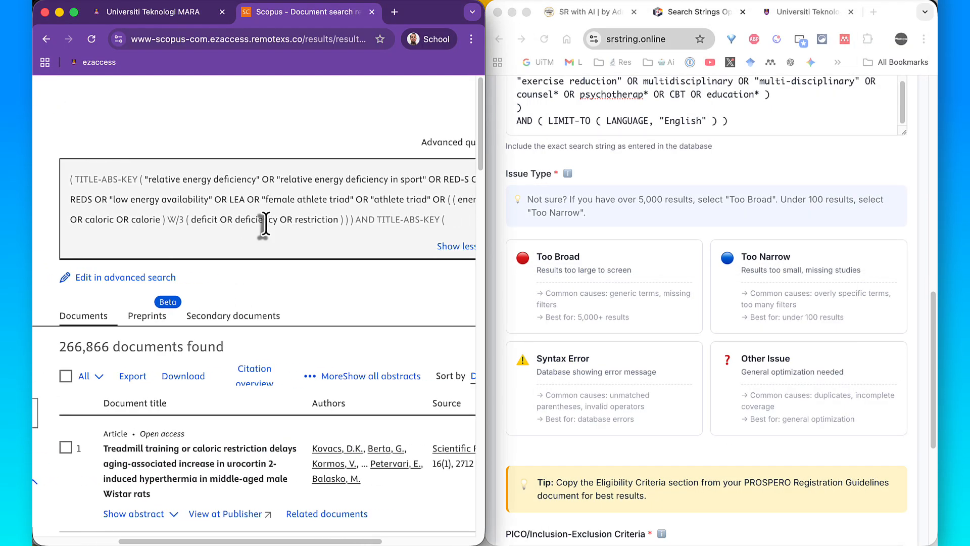
scroll(265, 224, down, 1)
scroll(286, 300, down, 2)
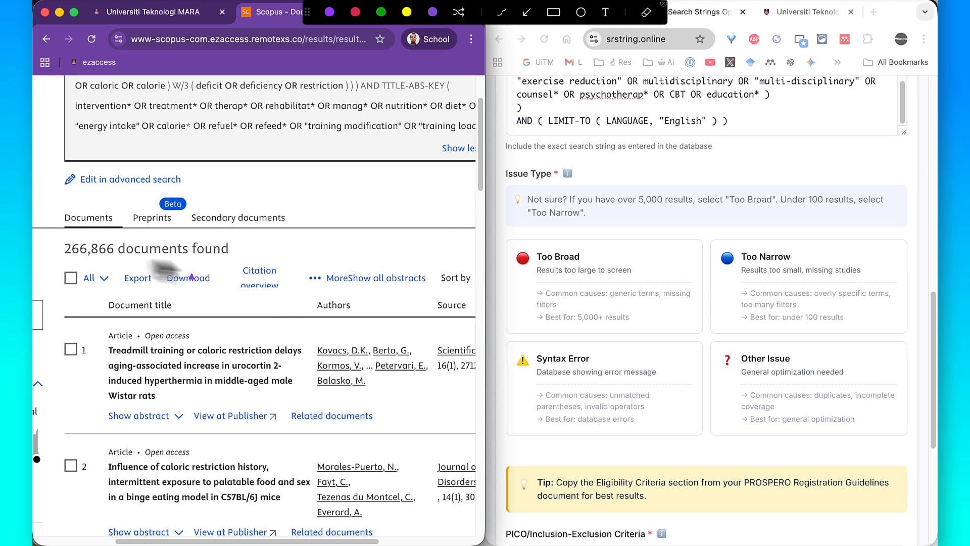
- Set the optimizer's Issue Type to Too Broad
drag(118, 251, 505, 276)
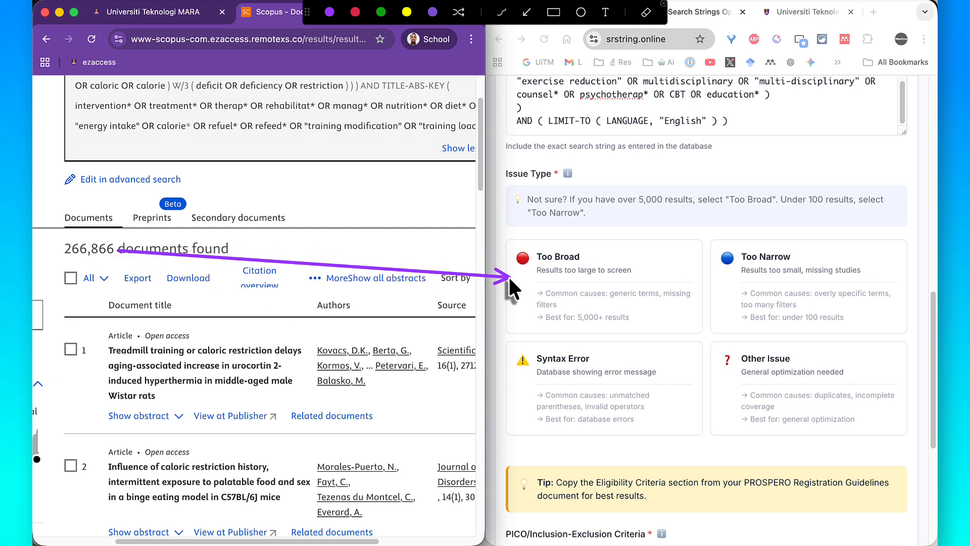
key(Escape)
click(574, 286)
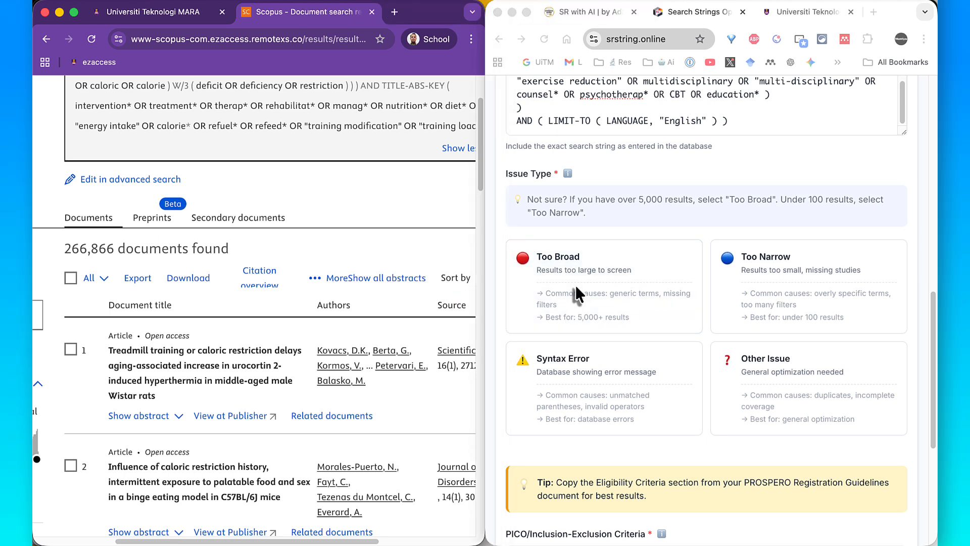
click(574, 317)
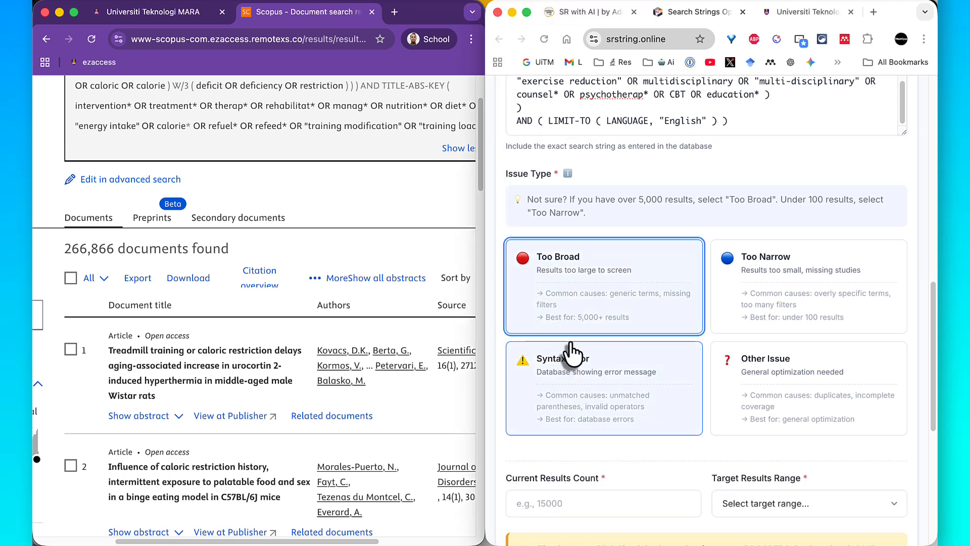
- Copy the document count 266,866 from the Scopus results into the optimizer's Current Results Count field
scroll(571, 353, down, 2)
scroll(571, 351, down, 2)
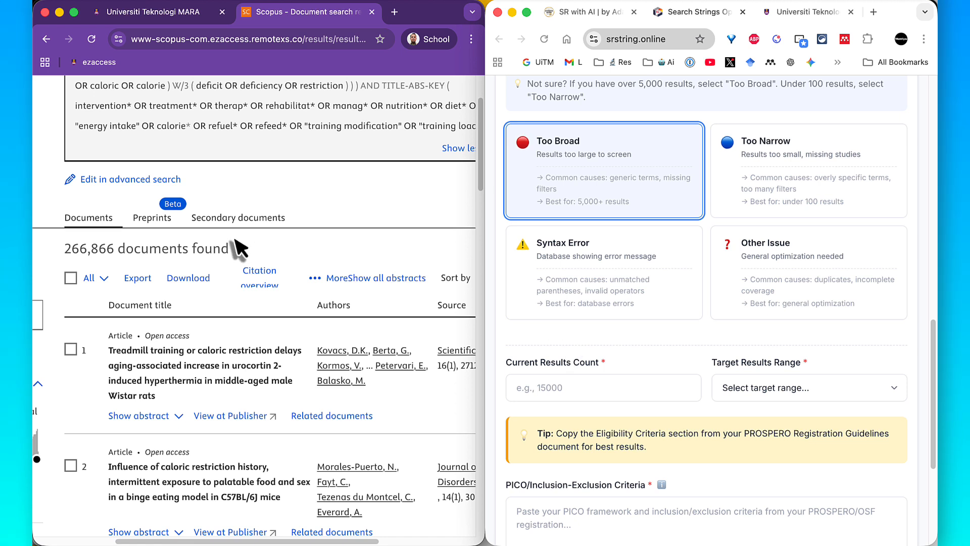
drag(117, 250, 62, 248)
right_click(71, 247)
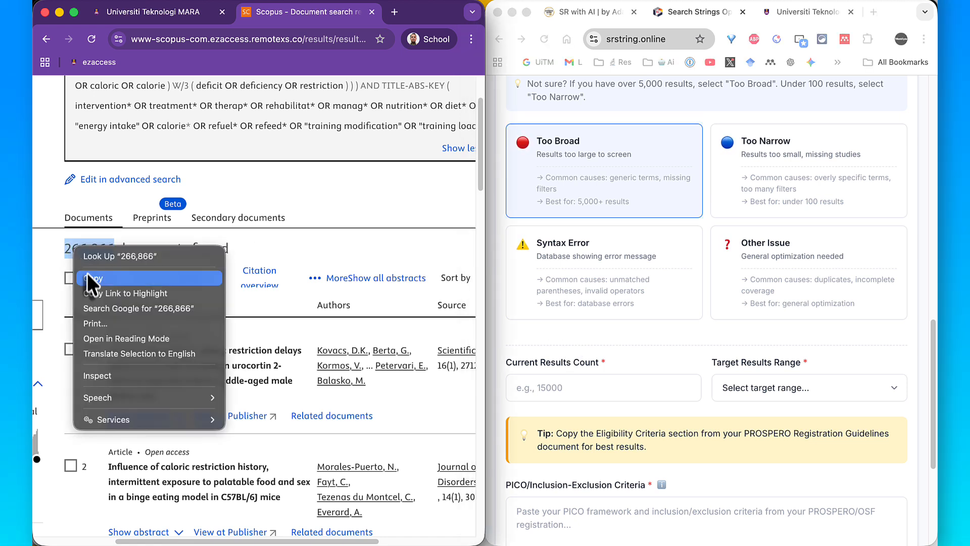
click(87, 273)
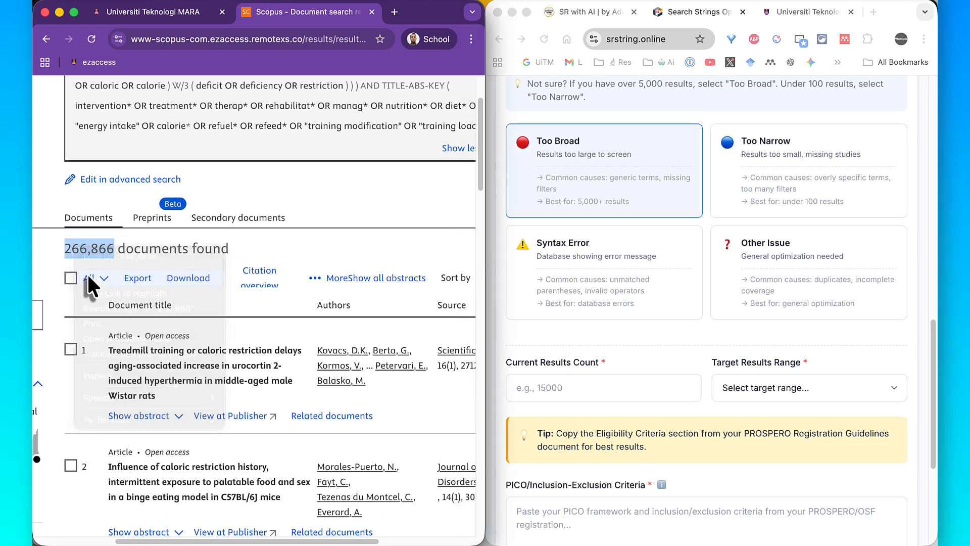
click(572, 387)
right_click(572, 387)
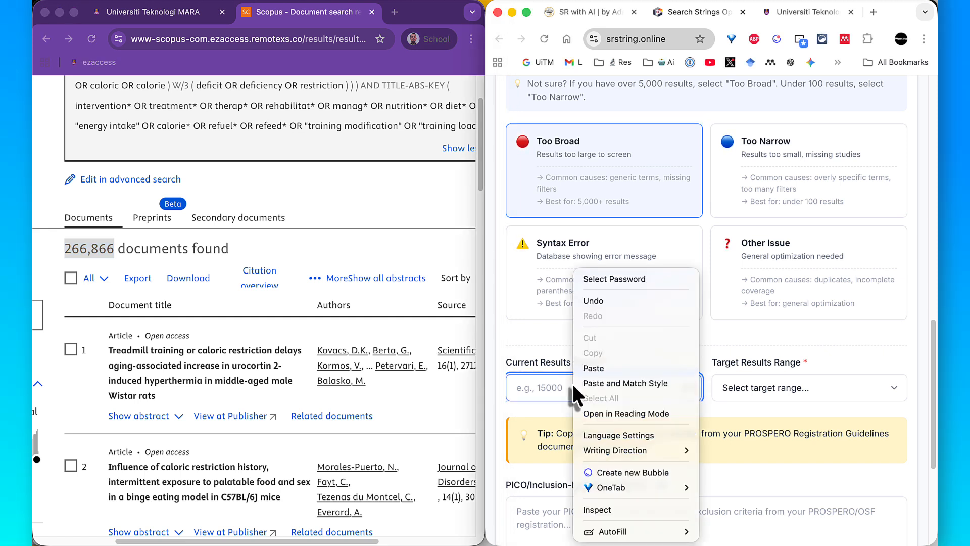
click(589, 360)
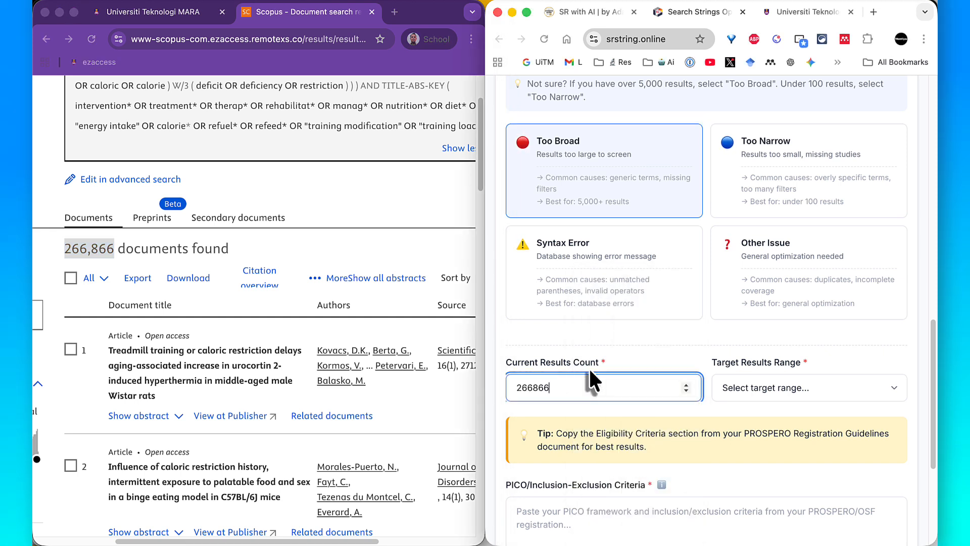
- Set the Target Results Range to Under 1,000
scroll(589, 366, down, 2)
click(756, 329)
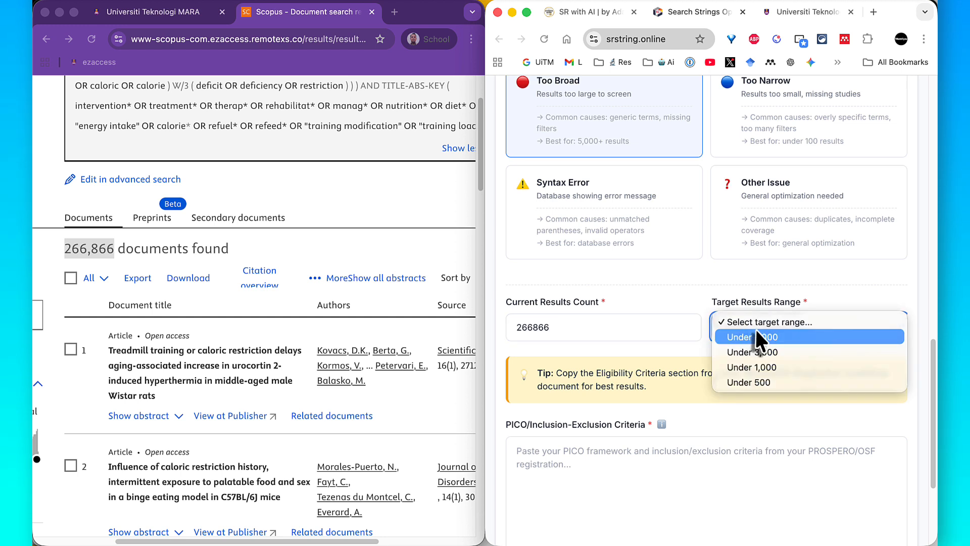
click(751, 367)
click(685, 353)
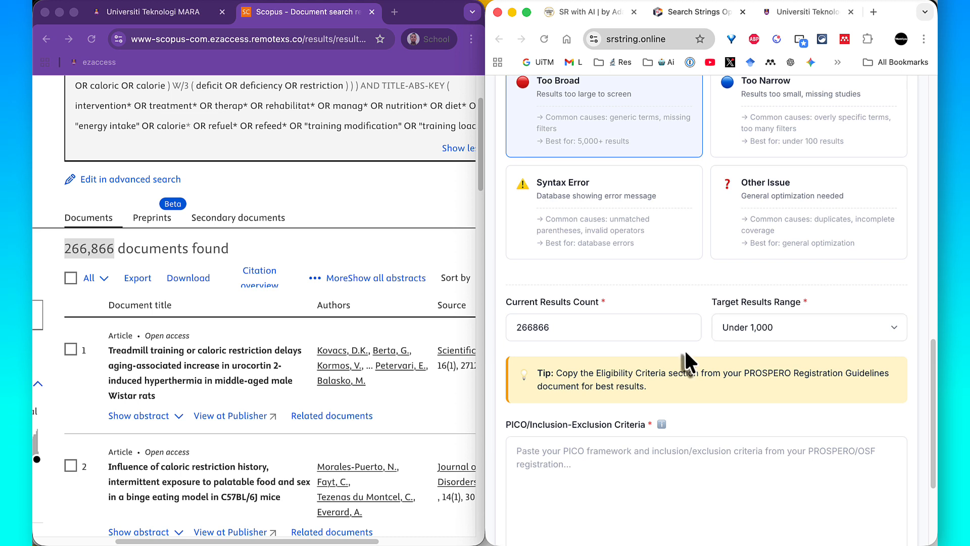
- Switch to the Full_Protocol_REDS_PRISMA-P Word document and locate section 2.2 Eligibility Criteria for the optimizer's PICO/Inclusion-Exclusion Criteria field
scroll(685, 352, down, 3)
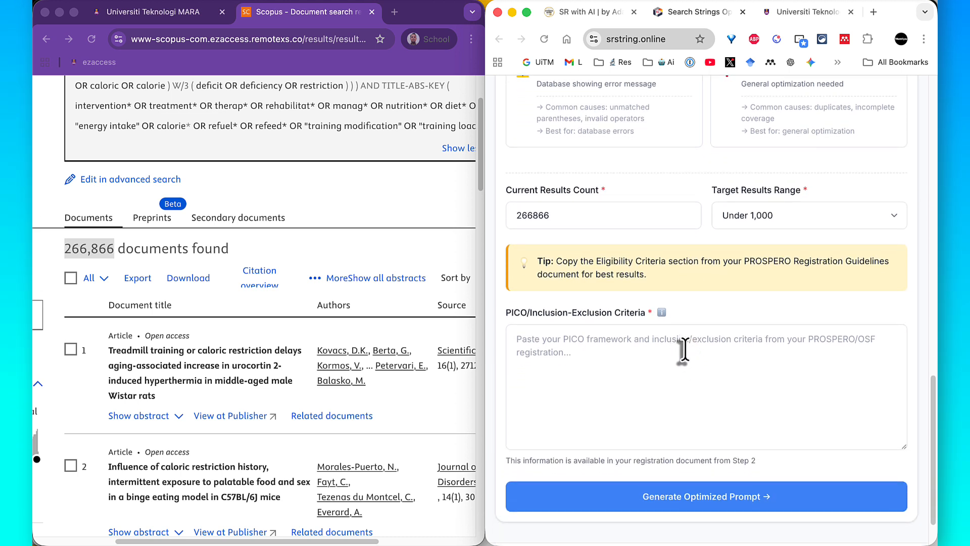
scroll(684, 351, down, 1)
key(ctrl+a)
mouse_move(501, 279)
mouse_down()
mouse_move(596, 301)
mouse_move(676, 301)
mouse_up()
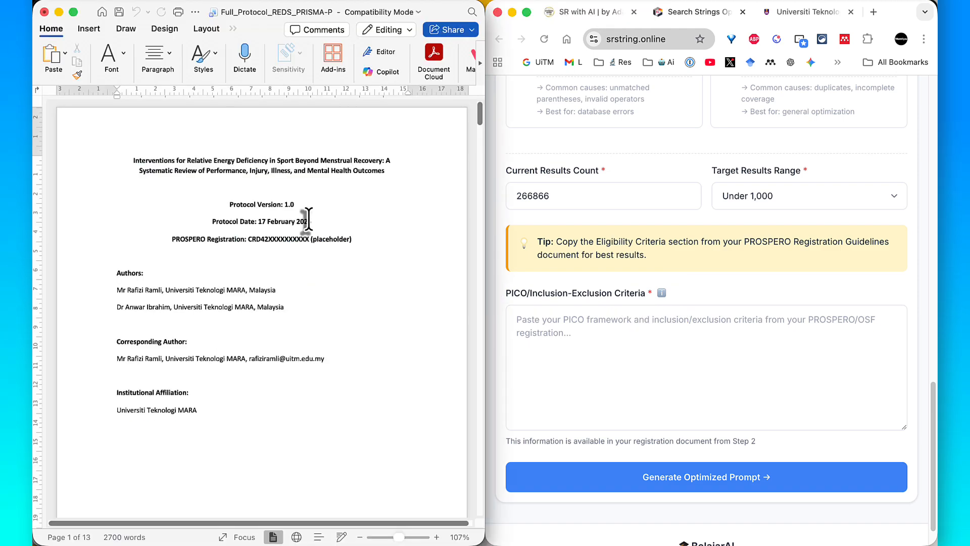
scroll(426, 222, down, 10)
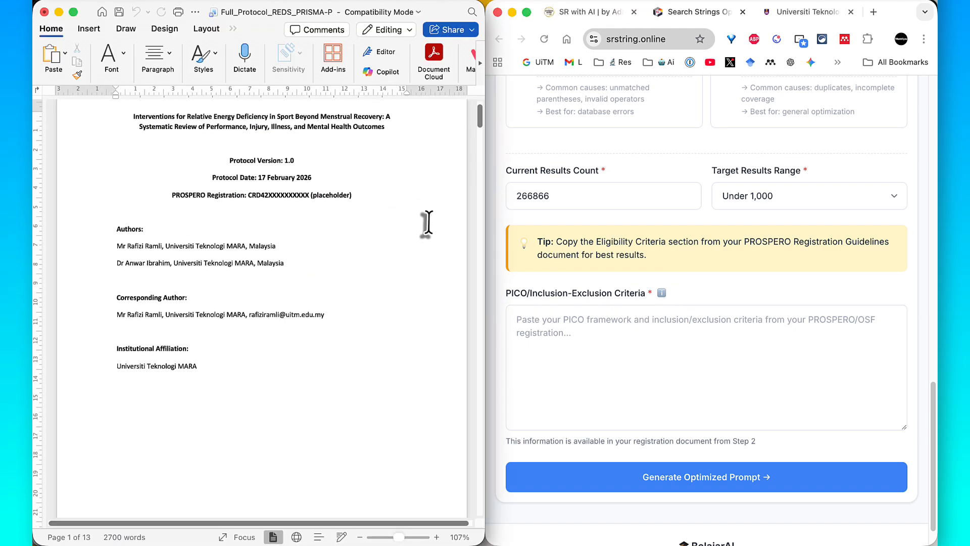
scroll(426, 222, down, 10)
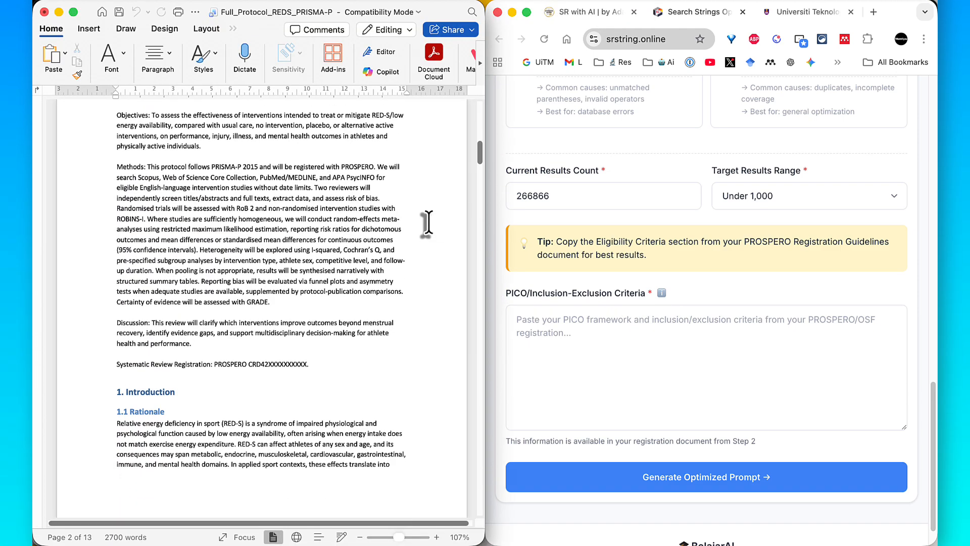
scroll(427, 222, down, 10)
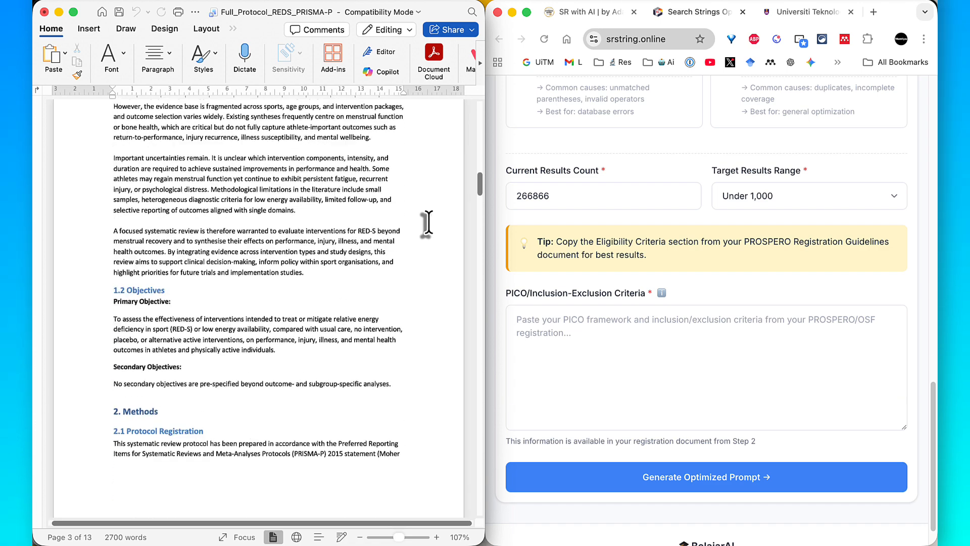
scroll(426, 222, down, 5)
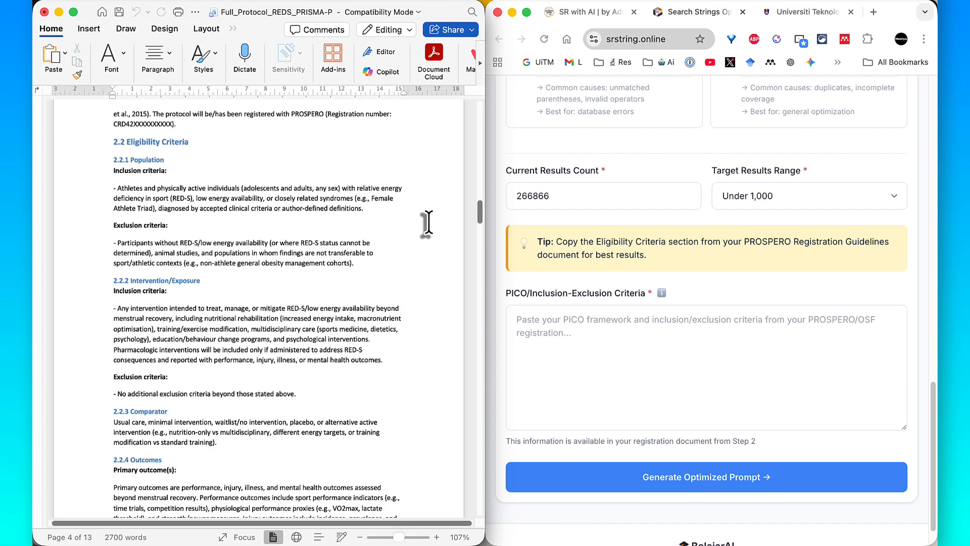
scroll(428, 223, up, 1)
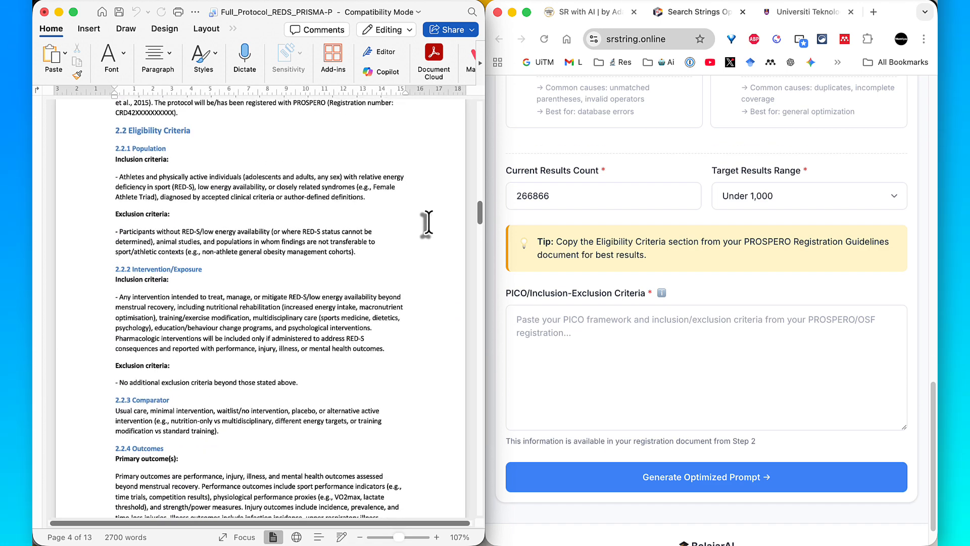
key(ctrl+a)
click(552, 13)
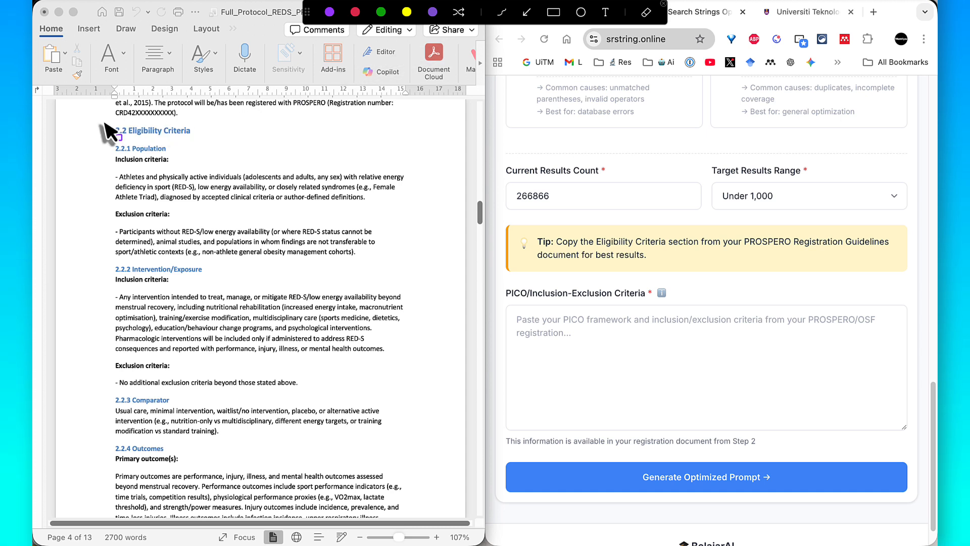
mouse_move(126, 131)
mouse_down()
mouse_move(316, 272)
mouse_move(386, 410)
mouse_move(422, 420)
mouse_move(422, 472)
mouse_up()
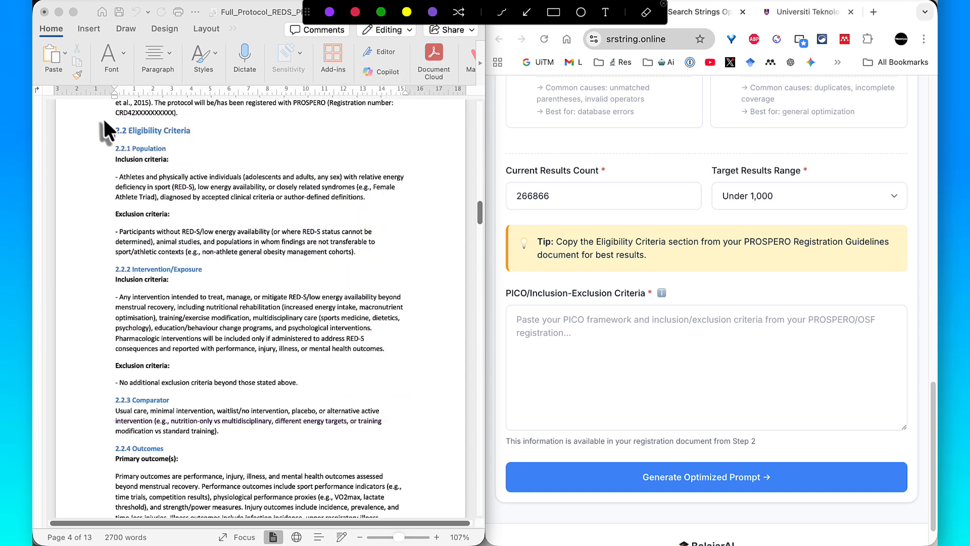
drag(102, 115, 407, 459)
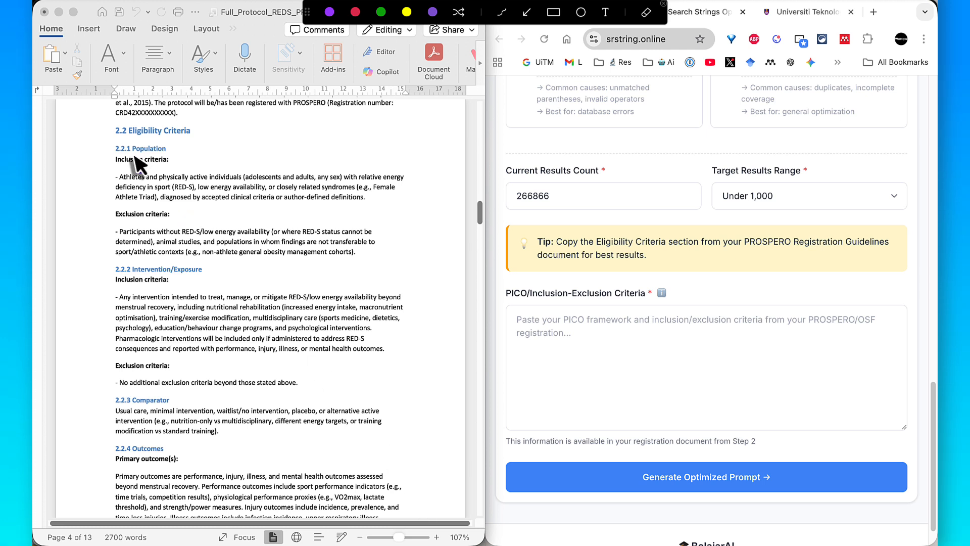
mouse_move(104, 117)
mouse_down()
mouse_move(335, 397)
mouse_move(417, 516)
mouse_up()
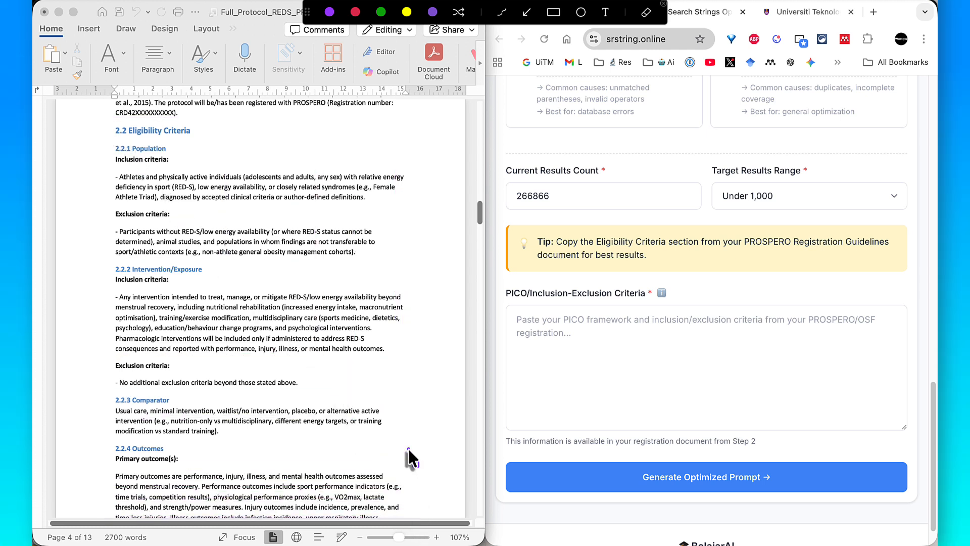
key(Escape)
click(344, 412)
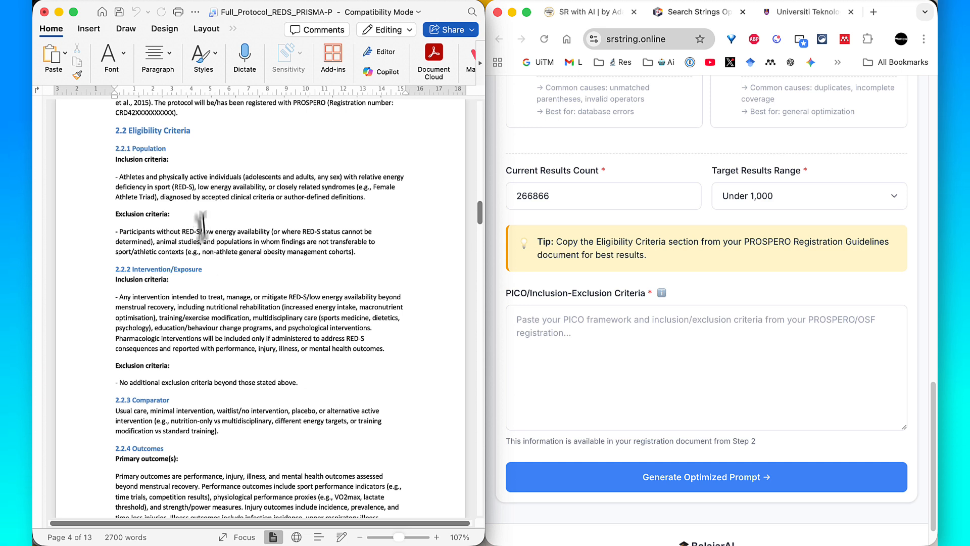
key(ctrl+a)
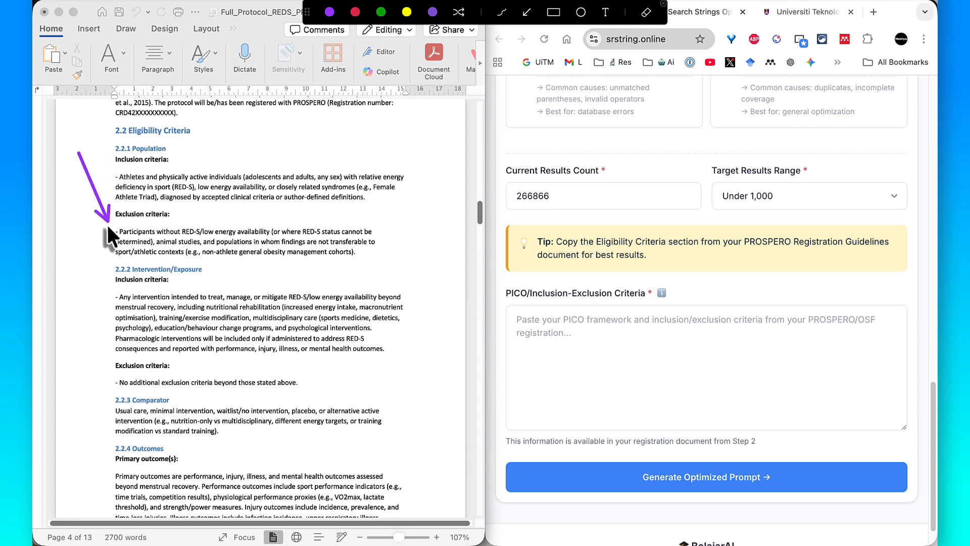
- Review the protocol's Eligibility Criteria subsections, from 2.2.1 Population through 2.2.8 Publication Date
mouse_move(74, 299)
mouse_down()
mouse_move(93, 288)
mouse_move(108, 373)
mouse_up()
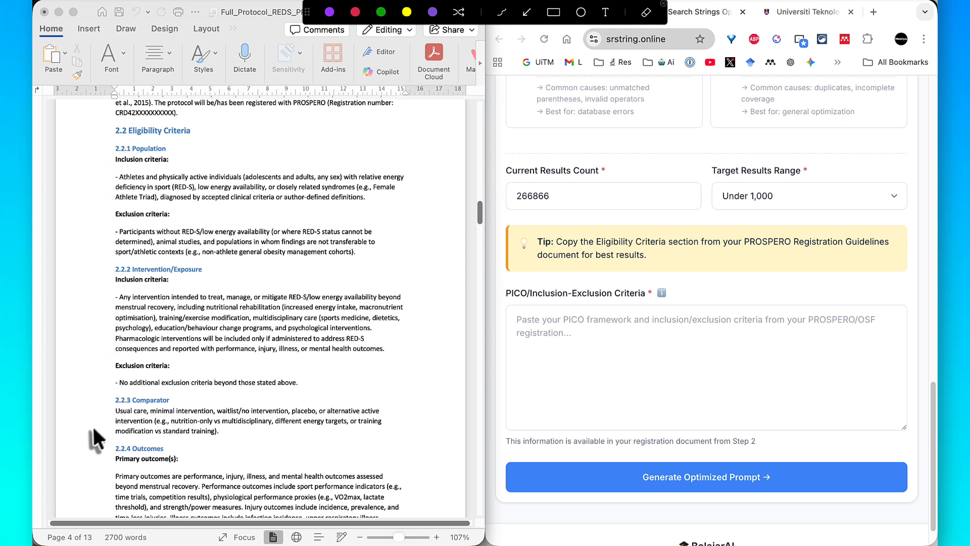
key(Escape)
scroll(92, 425, down, 5)
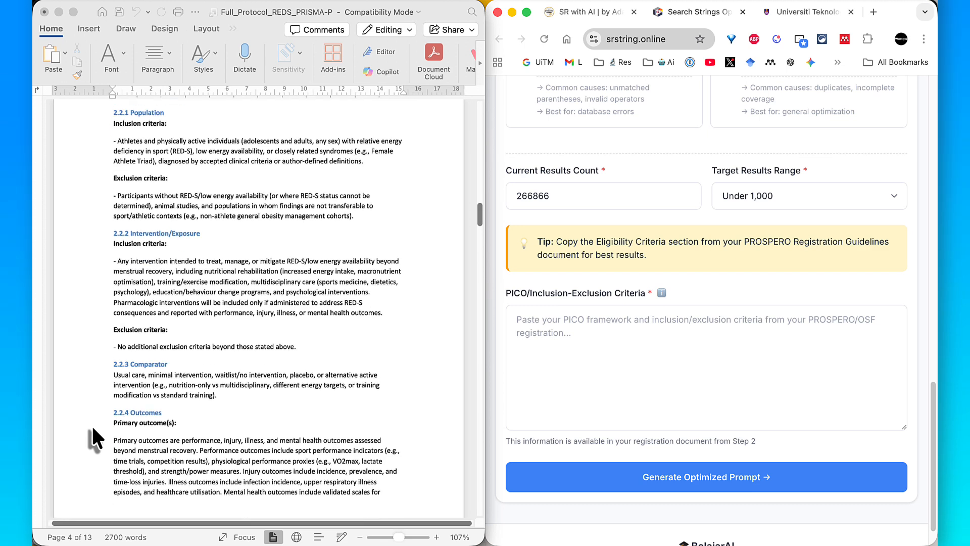
key(ctrl+a)
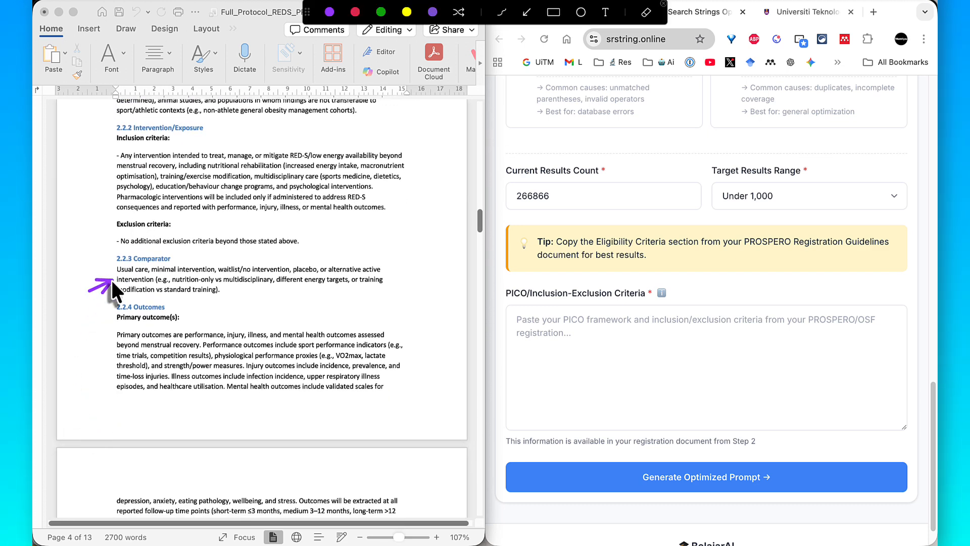
drag(109, 327, 110, 322)
key(Escape)
scroll(98, 326, down, 5)
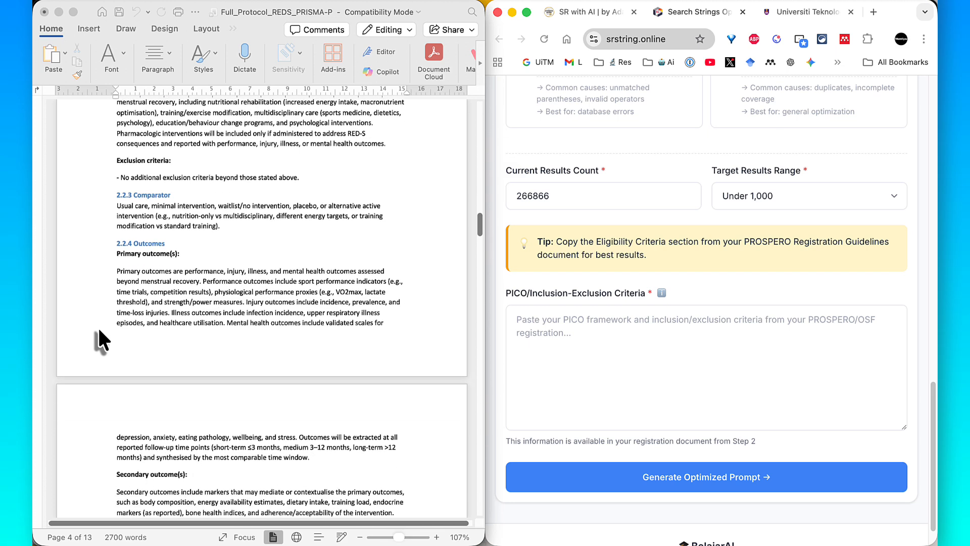
scroll(98, 326, down, 1)
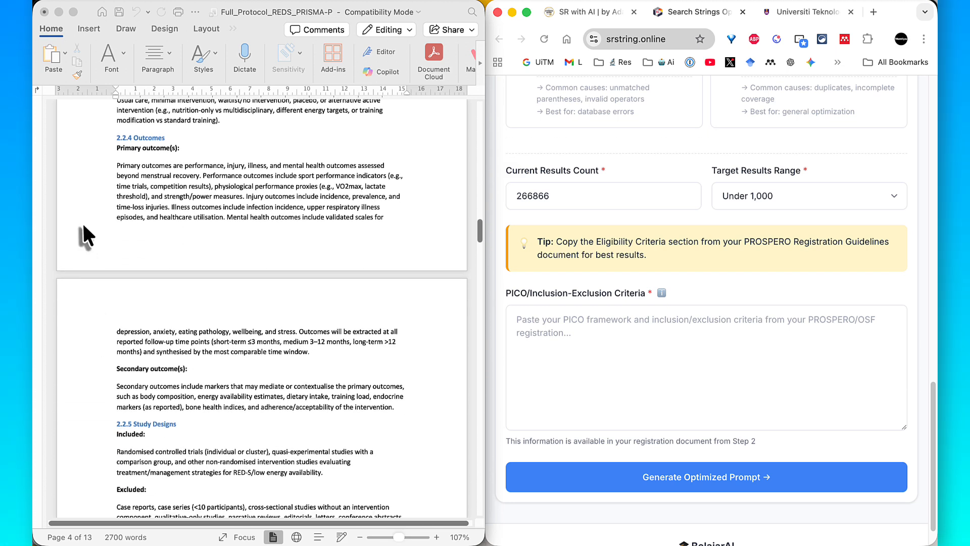
key(ctrl+a)
drag(73, 221, 104, 349)
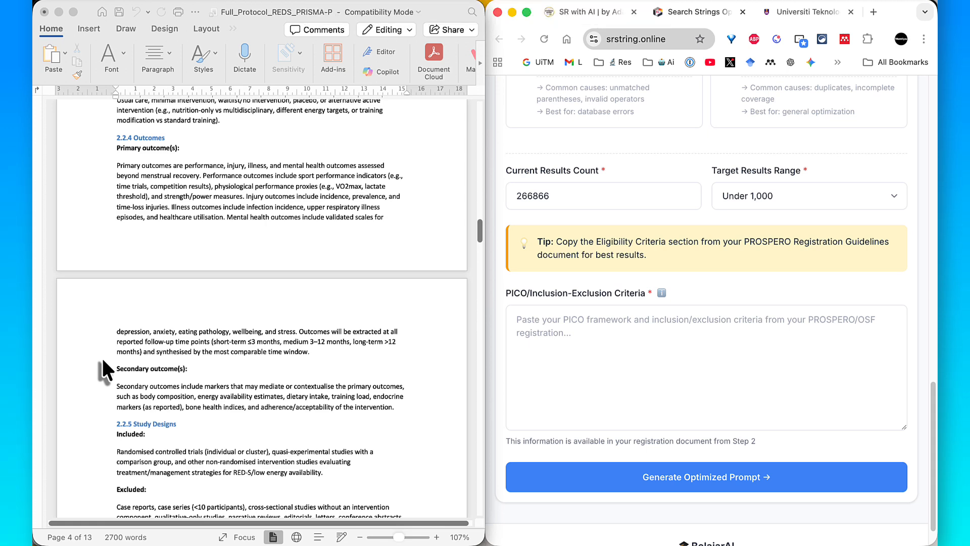
scroll(101, 356, down, 6)
scroll(102, 356, down, 4)
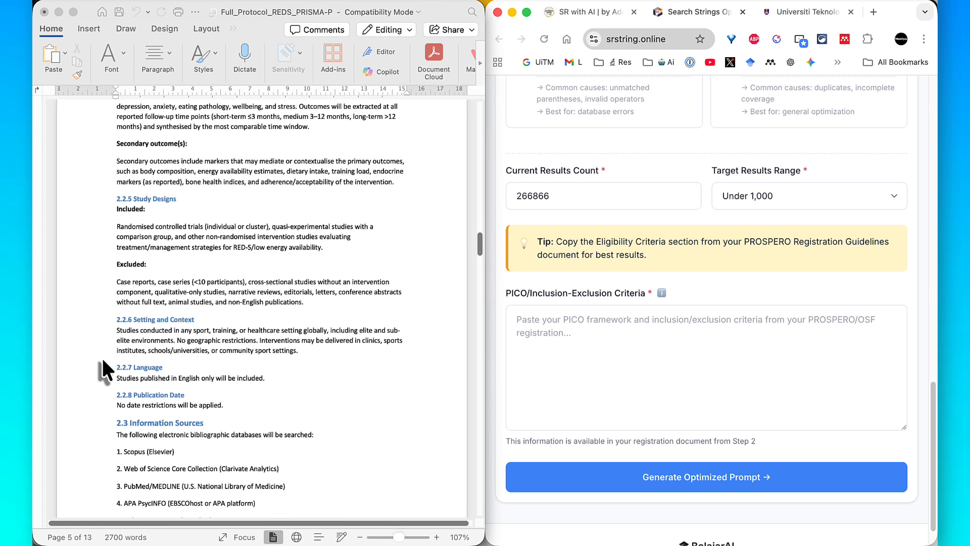
key(ctrl+a)
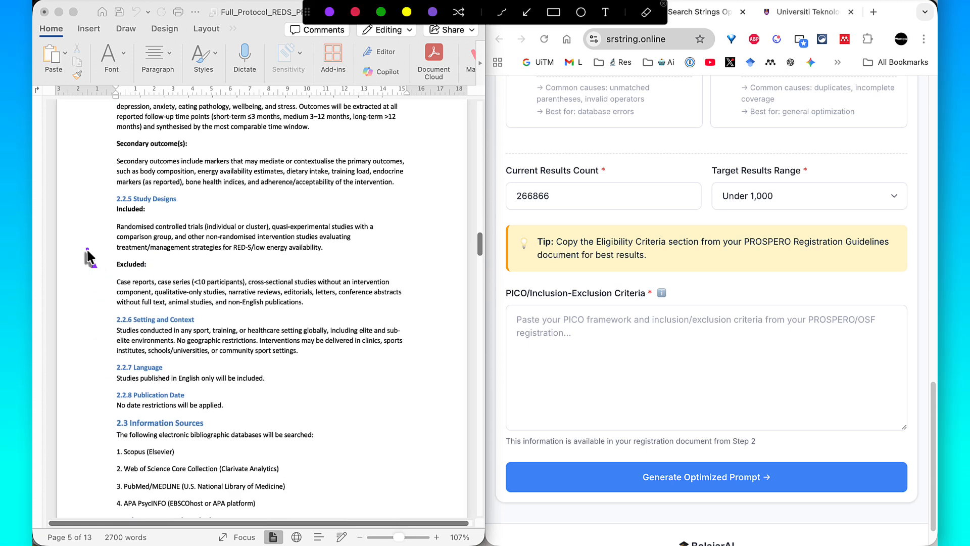
mouse_move(87, 248)
mouse_down()
mouse_move(104, 252)
mouse_move(123, 285)
mouse_up()
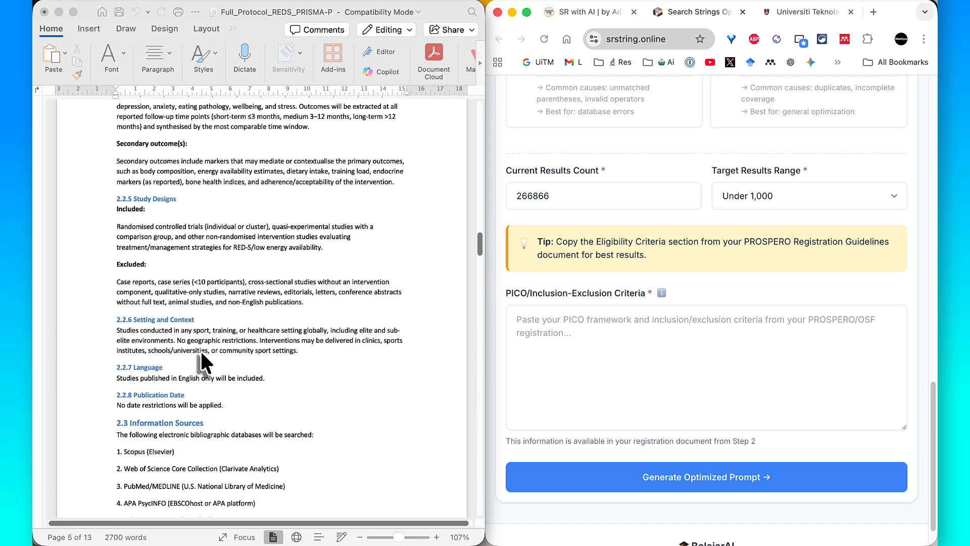
scroll(201, 351, up, 1)
scroll(295, 356, up, 10)
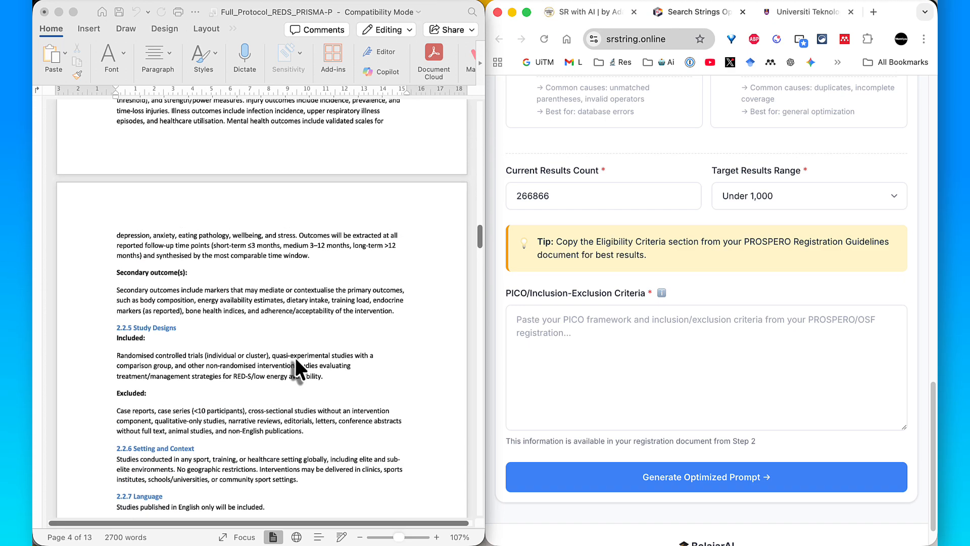
scroll(295, 357, up, 3)
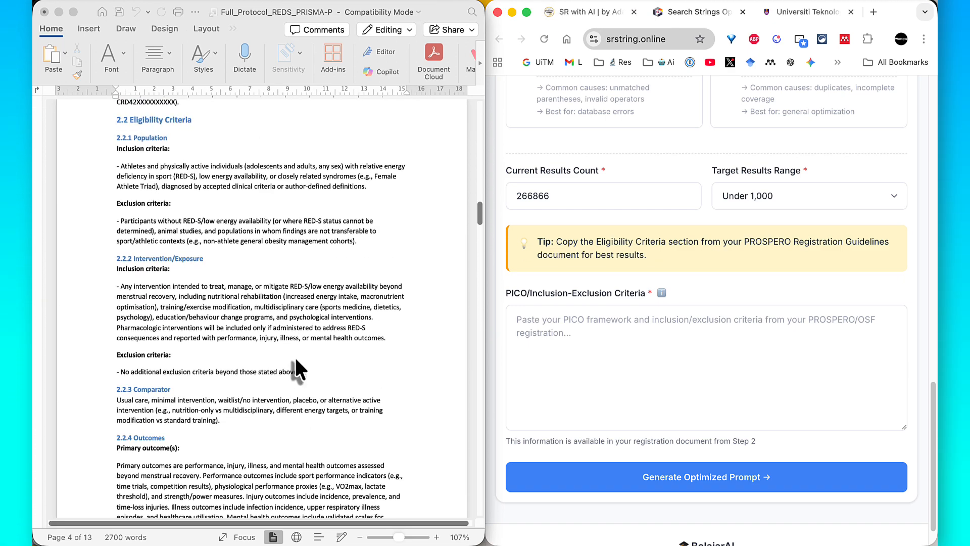
click(114, 191)
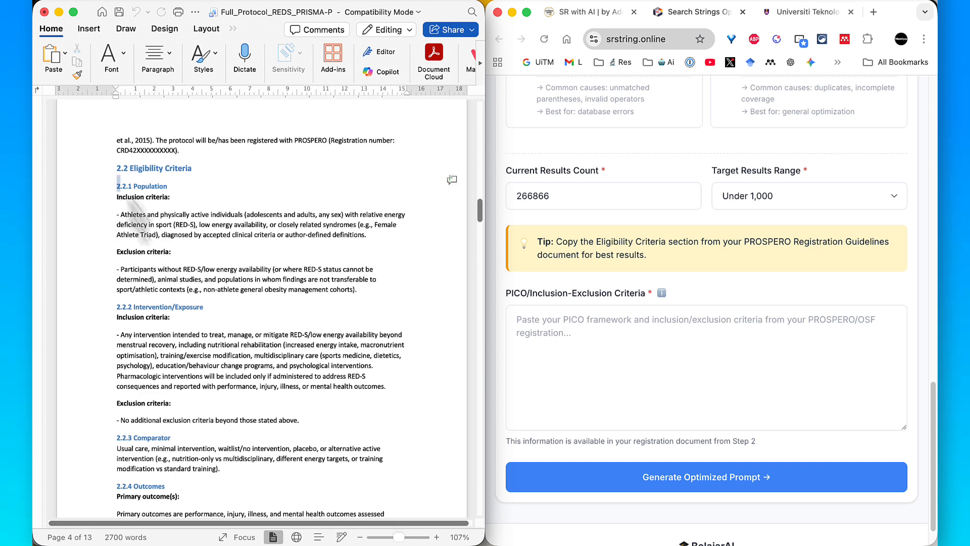
drag(139, 212, 288, 400)
click(293, 399)
- Copy subsections 2.2.1 Population through 2.2.7 Language from the protocol into the optimizer's PICO/Inclusion-Exclusion Criteria field
scroll(291, 376, up, 3)
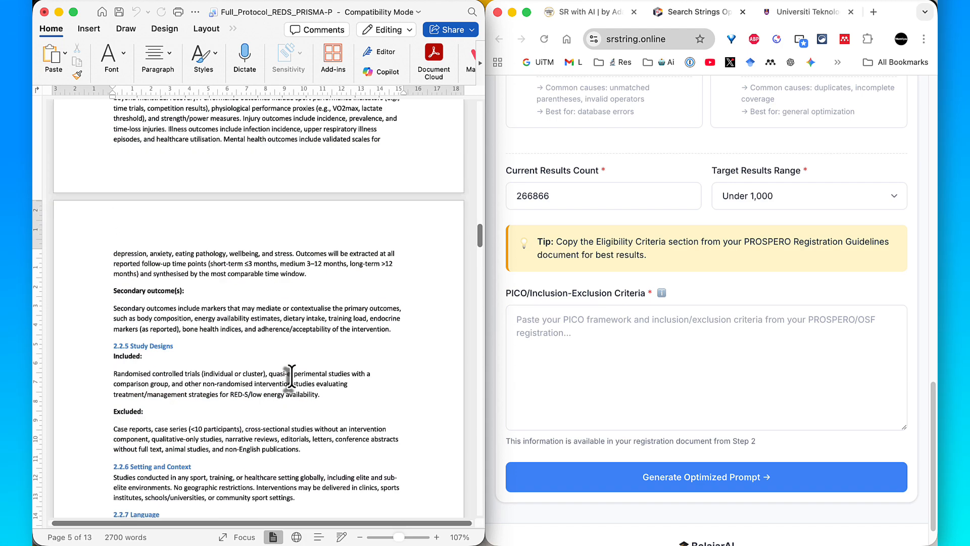
scroll(291, 376, up, 10)
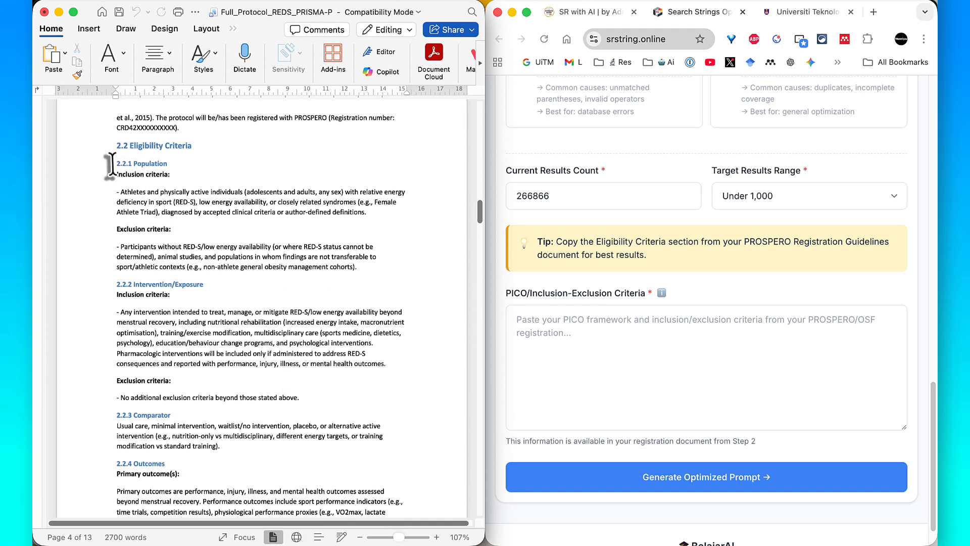
drag(111, 164, 267, 479)
scroll(267, 473, down, 2)
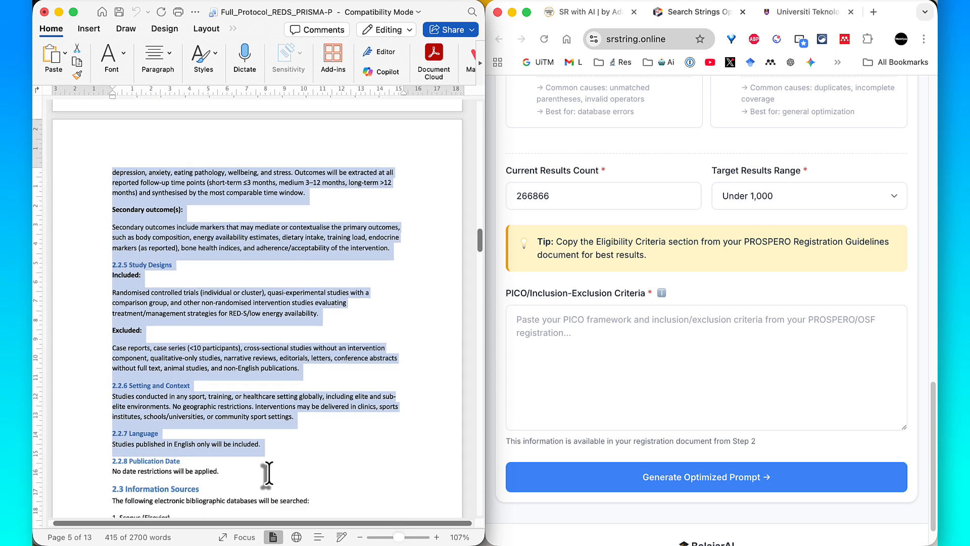
right_click(232, 359)
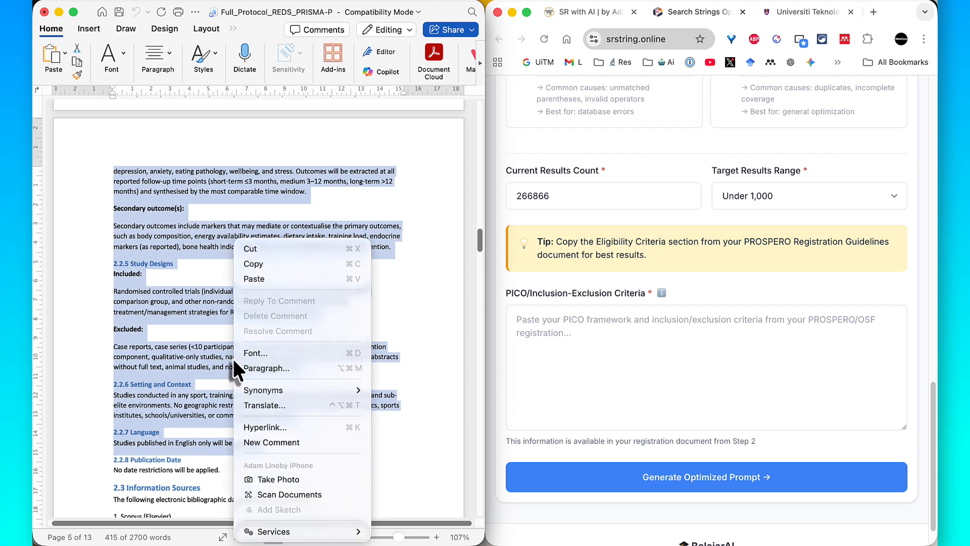
click(256, 267)
click(563, 336)
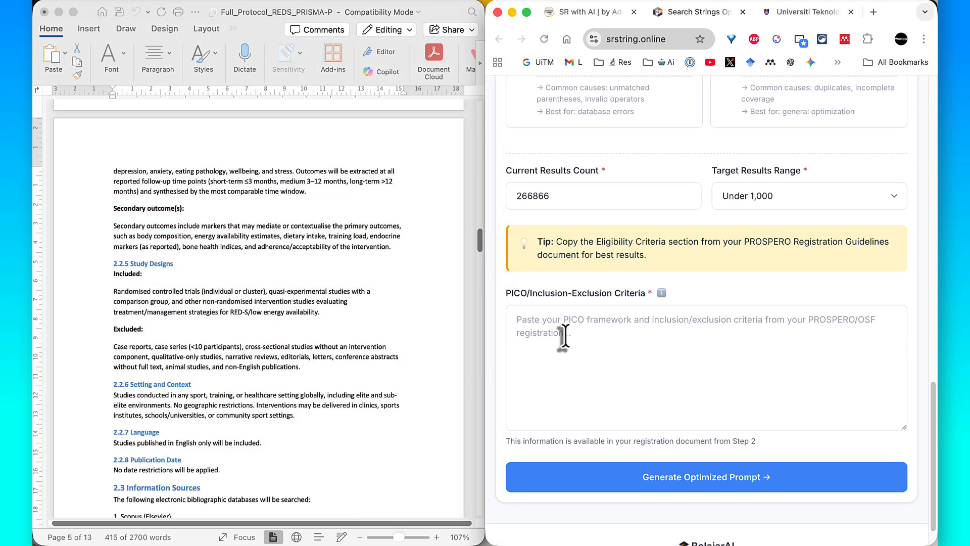
right_click(563, 335)
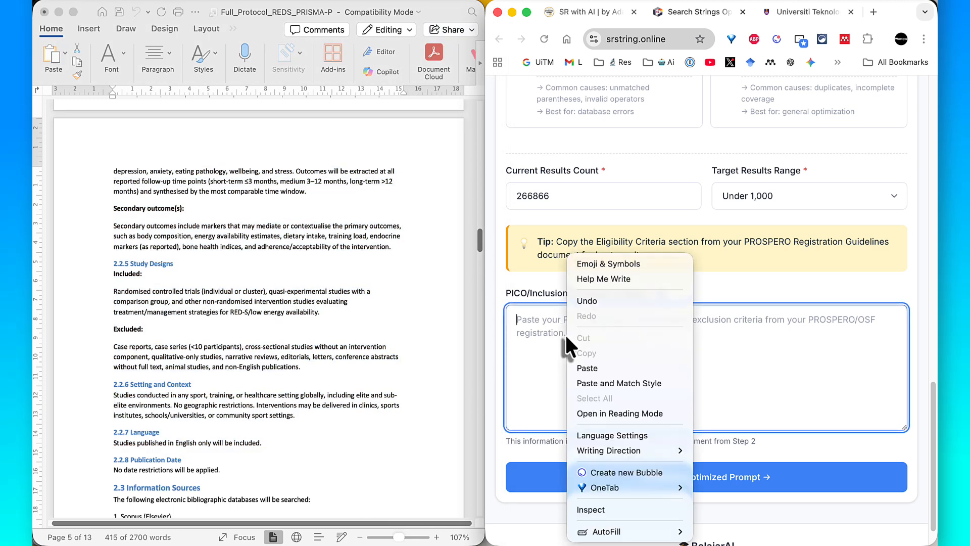
click(584, 368)
scroll(581, 376, down, 1)
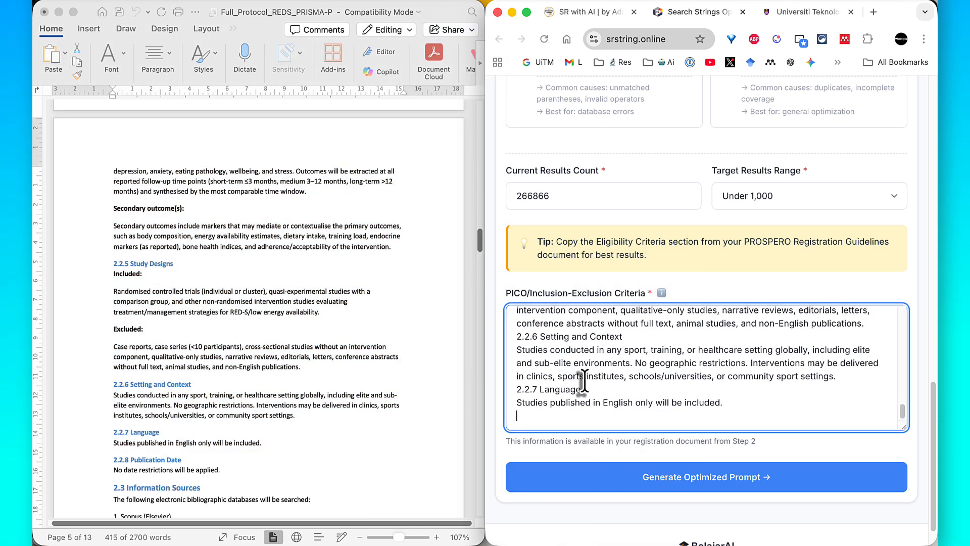
- Generate the optimized prompt, enlarge the browser window, and copy the prompt
click(598, 486)
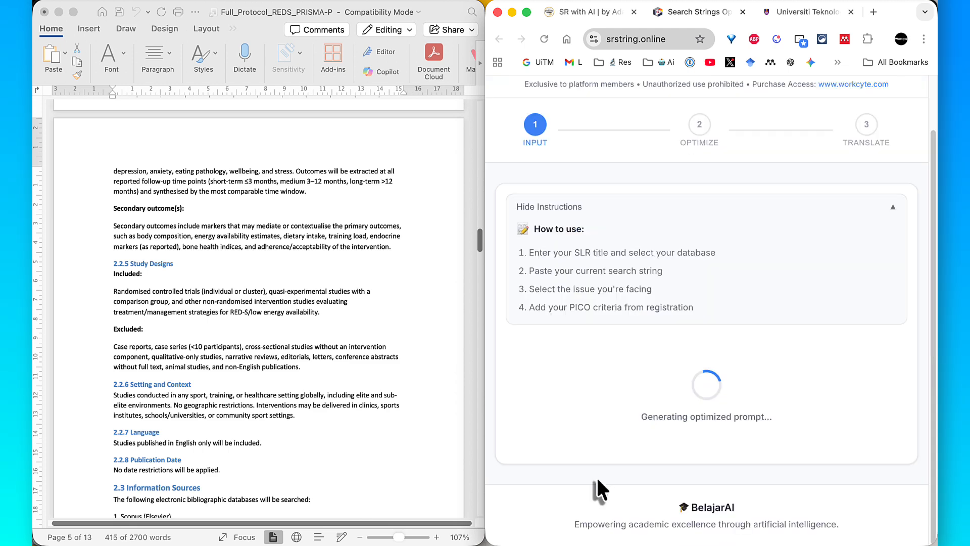
double_click(897, 14)
scroll(756, 235, down, 10)
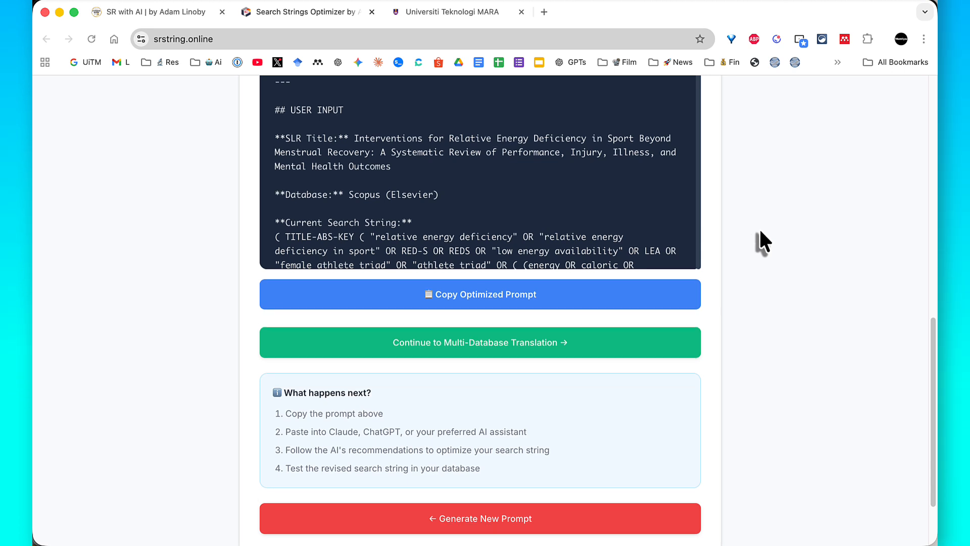
scroll(757, 230, up, 3)
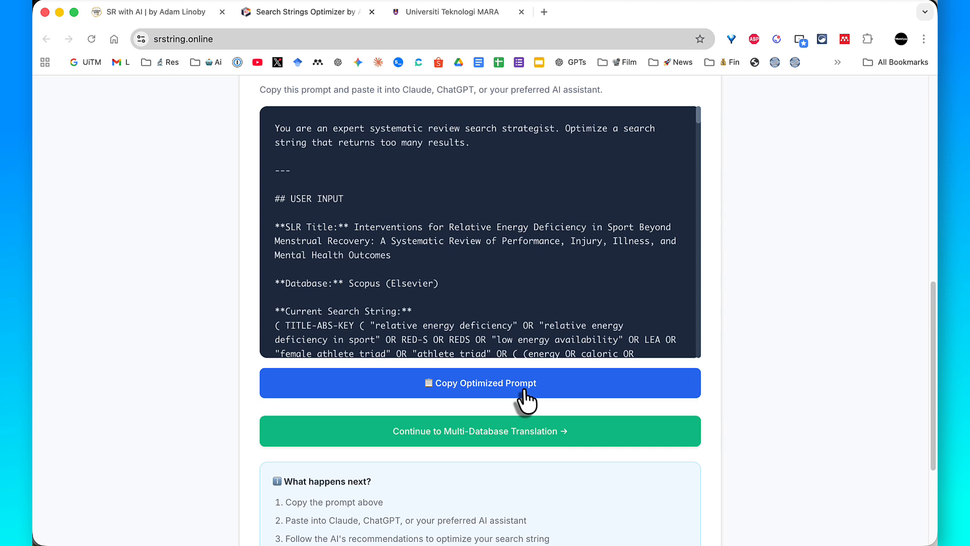
click(524, 391)
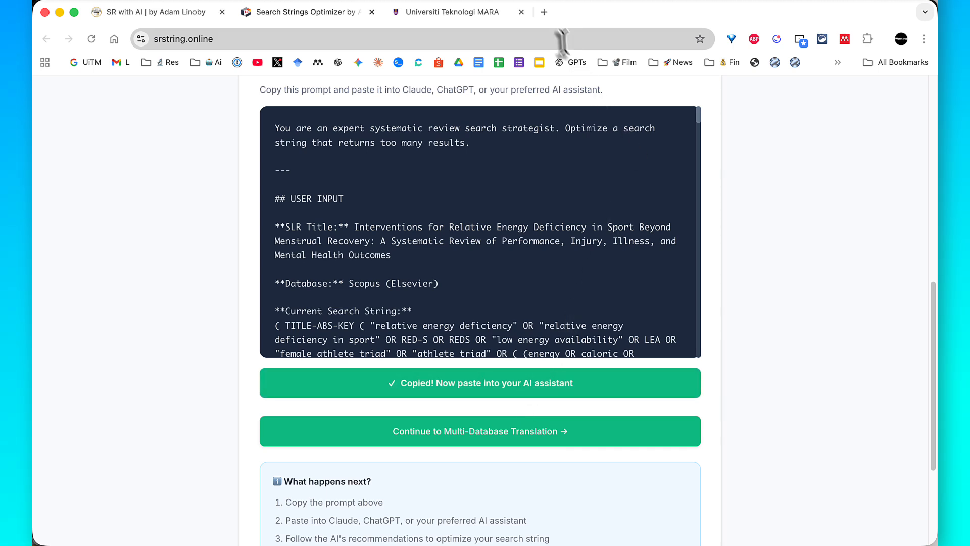
- Open a new ChatGPT chat with the GPT-5.2 Thinking model and submit the copied optimizer prompt
click(544, 12)
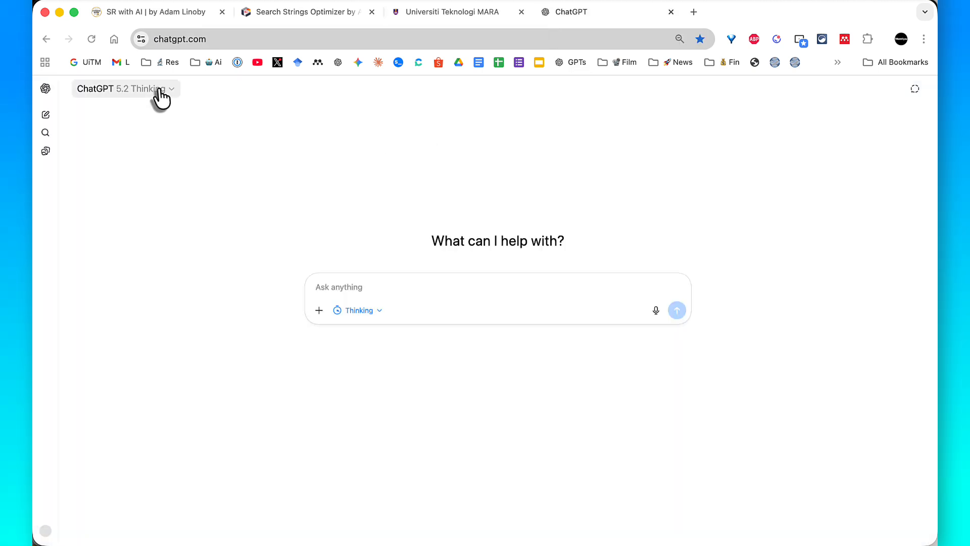
click(152, 91)
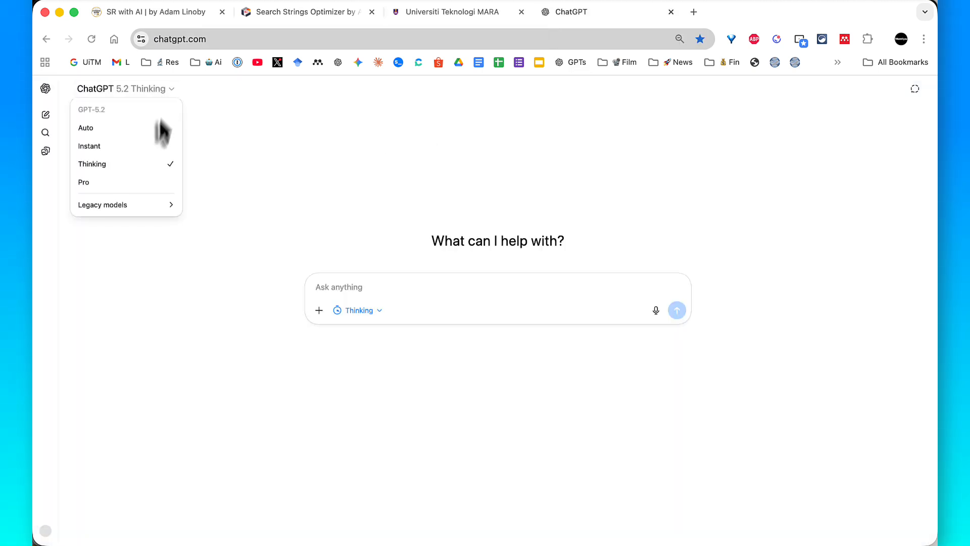
click(143, 170)
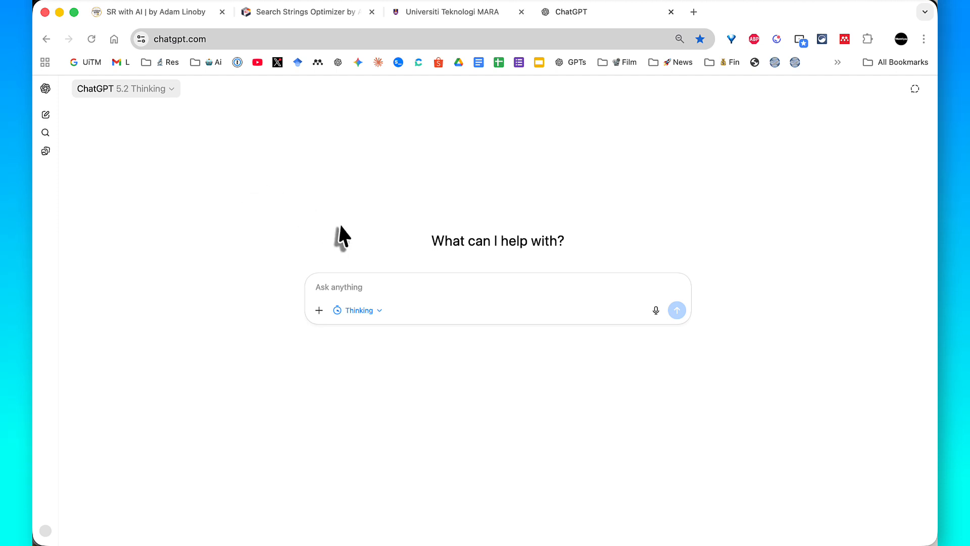
click(360, 290)
right_click(362, 289)
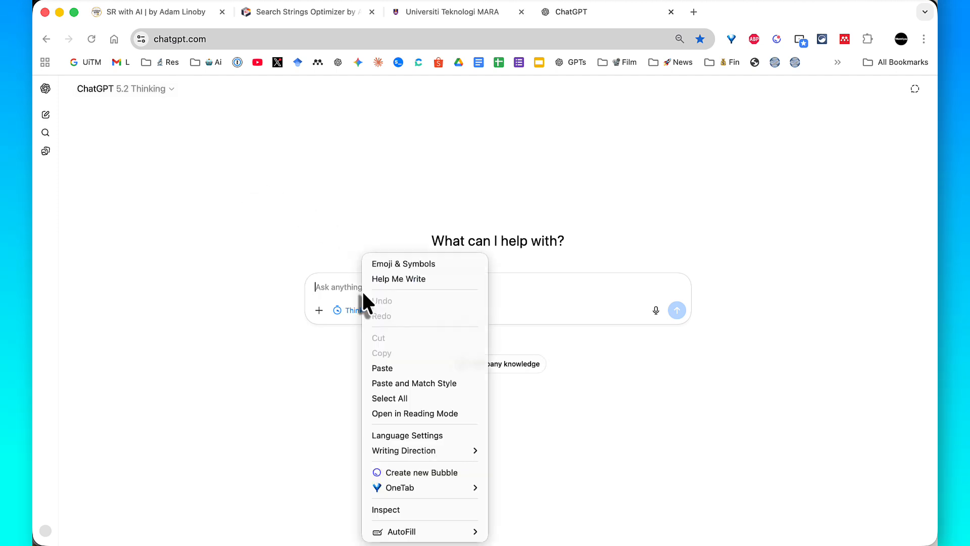
click(384, 369)
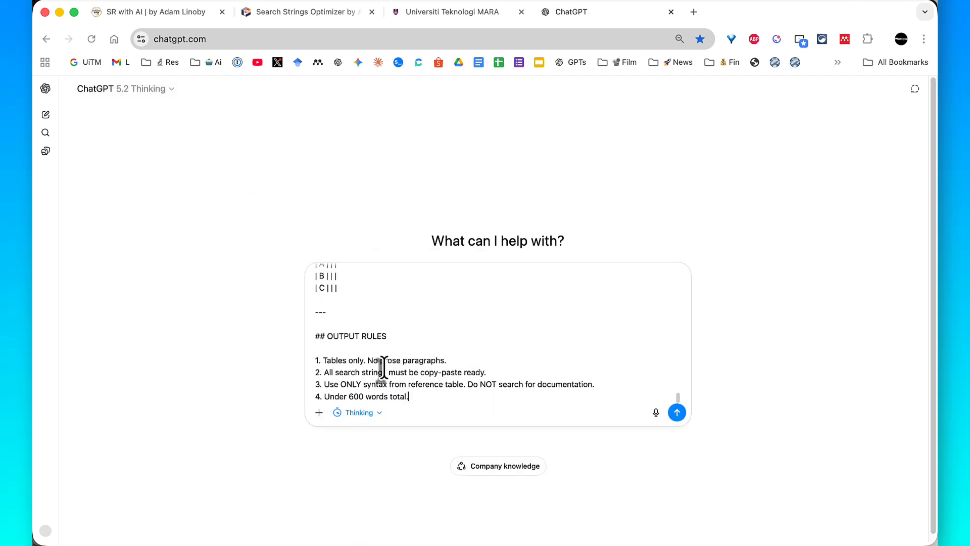
click(677, 412)
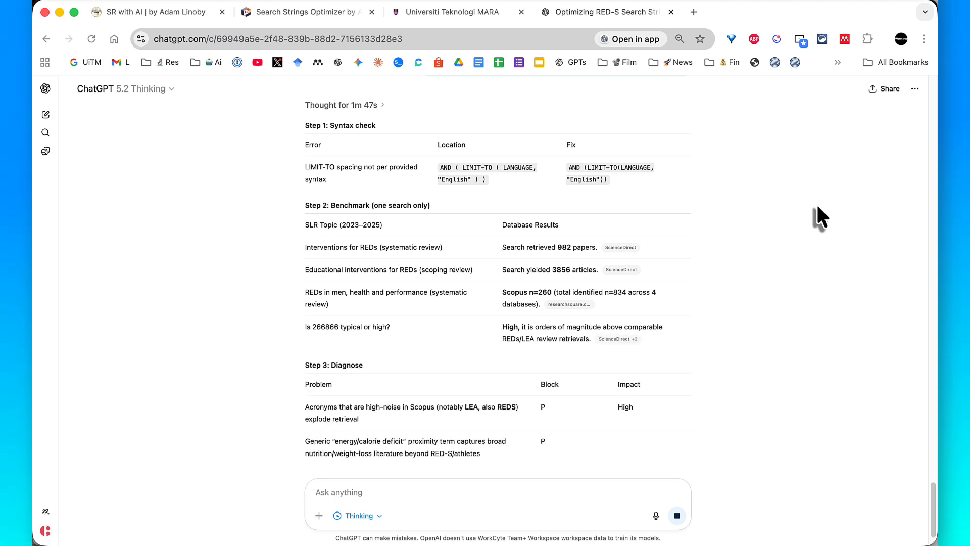
- Examine ChatGPT's syntax check, benchmark and diagnosis tables and its three copy-ready Scopus search strings, Options A to C
scroll(816, 217, down, 3)
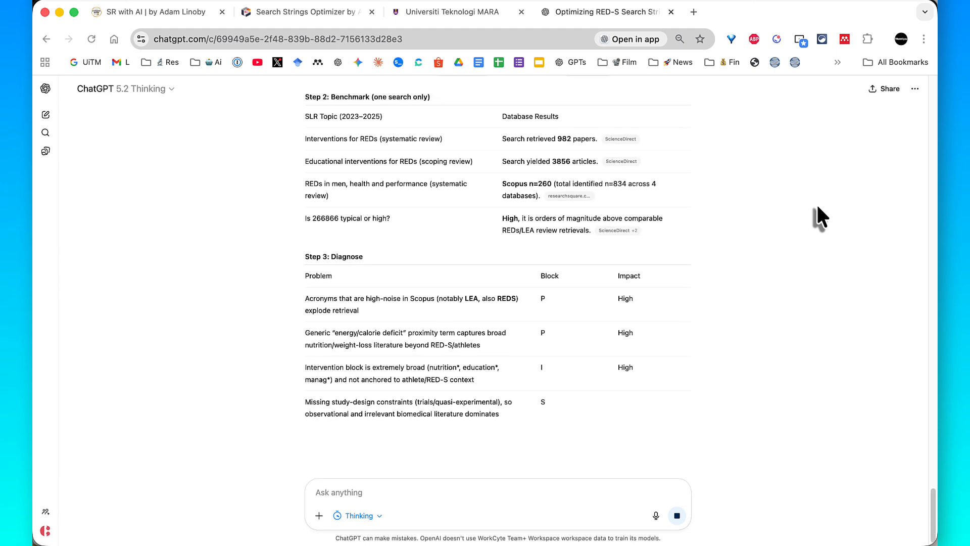
scroll(817, 208, down, 3)
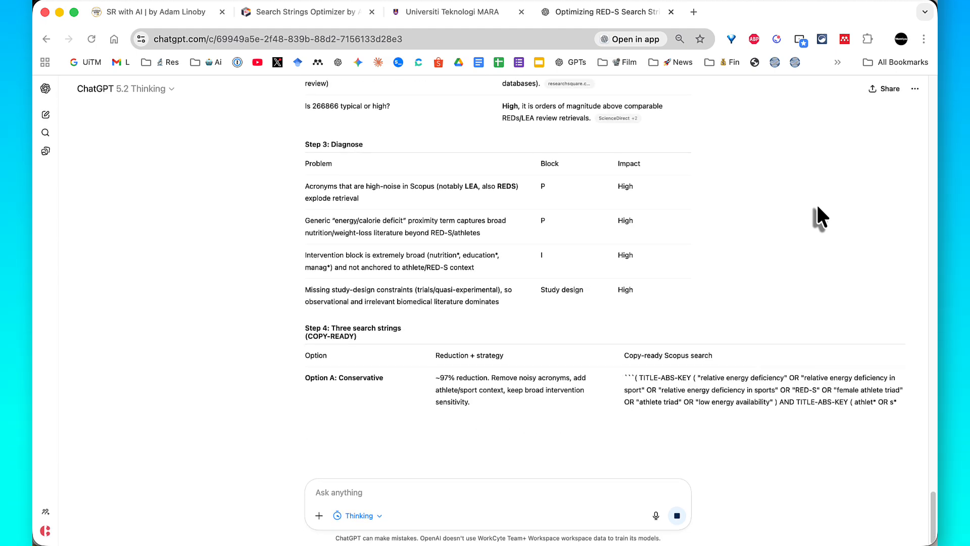
scroll(817, 217, down, 1)
scroll(817, 217, down, 2)
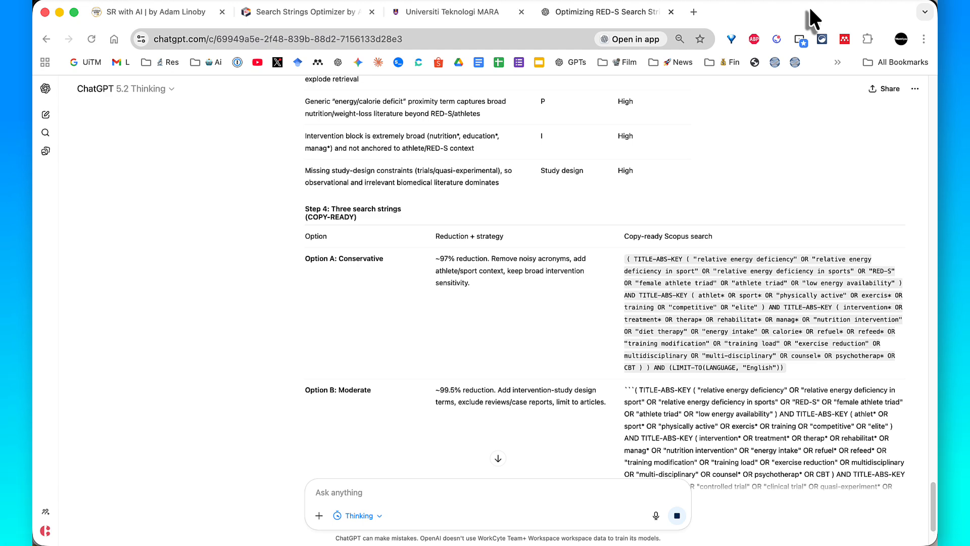
scroll(782, 121, down, 2)
scroll(743, 144, down, 3)
scroll(744, 144, up, 2)
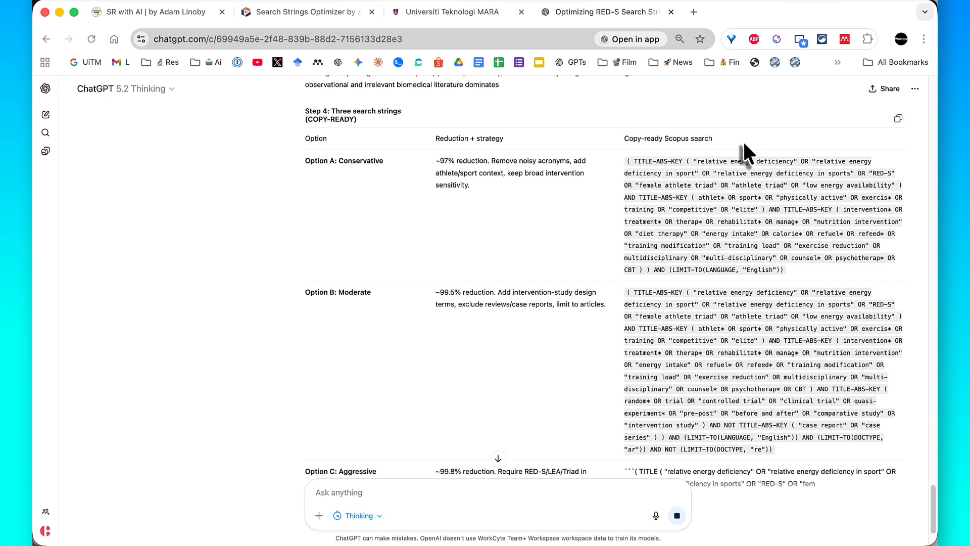
scroll(743, 140, down, 3)
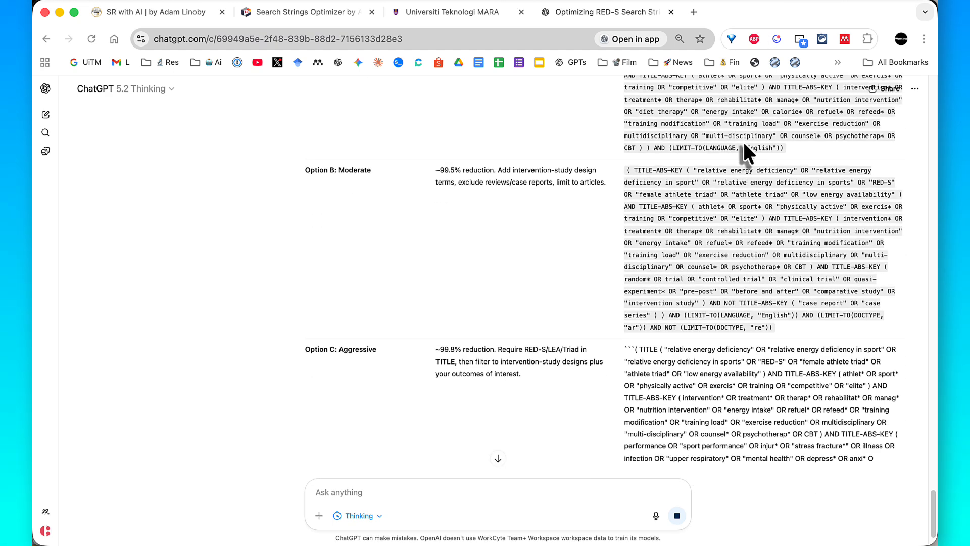
scroll(689, 211, up, 1)
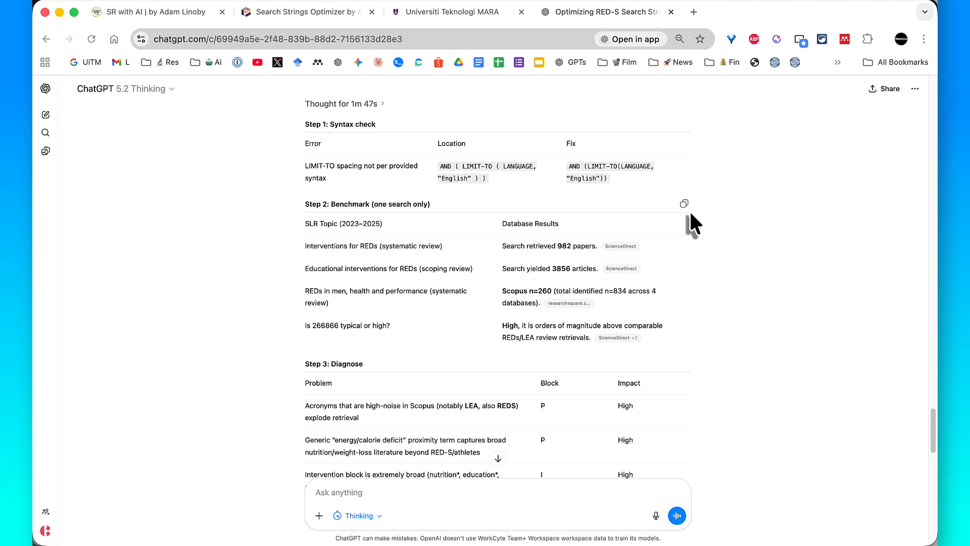
scroll(689, 211, down, 1)
scroll(690, 214, down, 1)
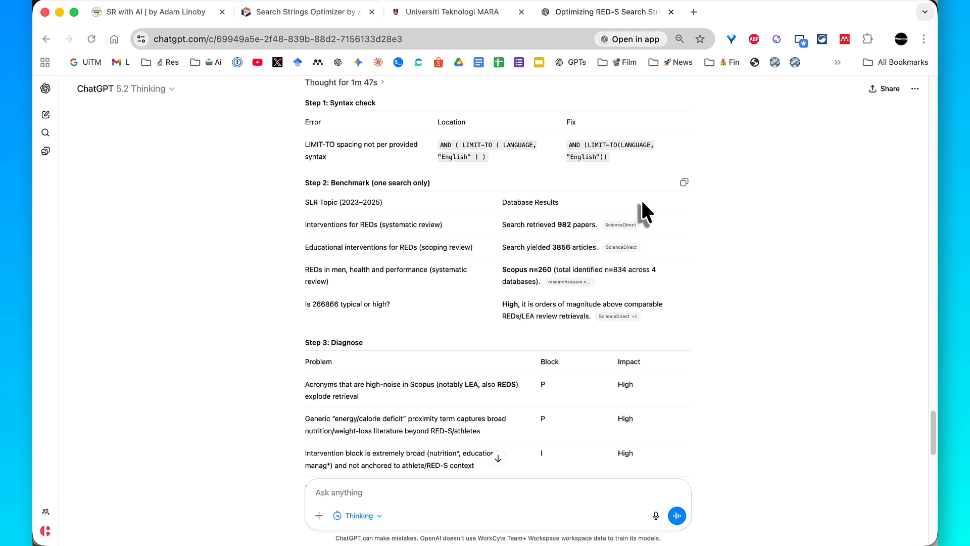
- Examine the benchmark table's retrieval figures for comparable REDs reviews and the diagnosed problems of the original search string
key(ctrl+a)
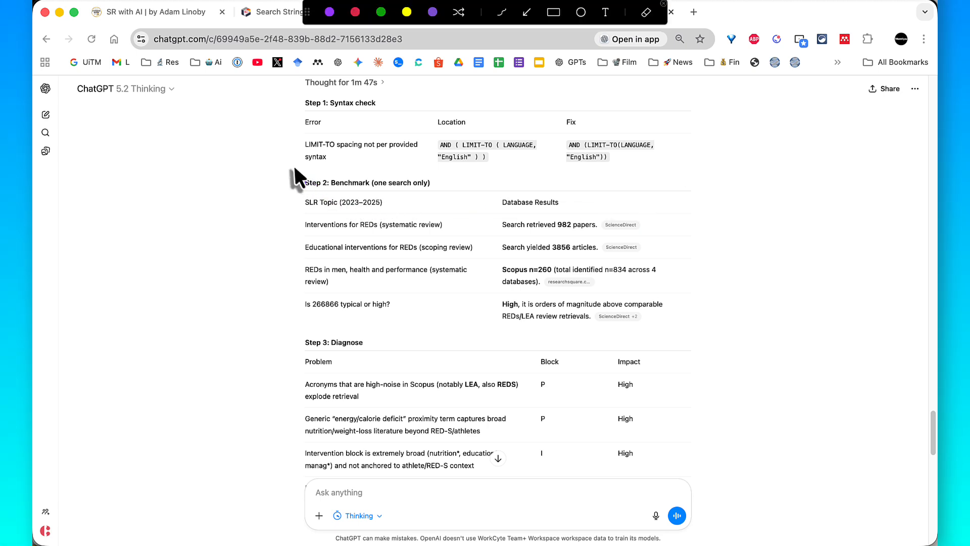
mouse_move(293, 166)
mouse_down()
mouse_move(449, 268)
mouse_move(578, 335)
mouse_move(701, 337)
mouse_move(694, 329)
mouse_up()
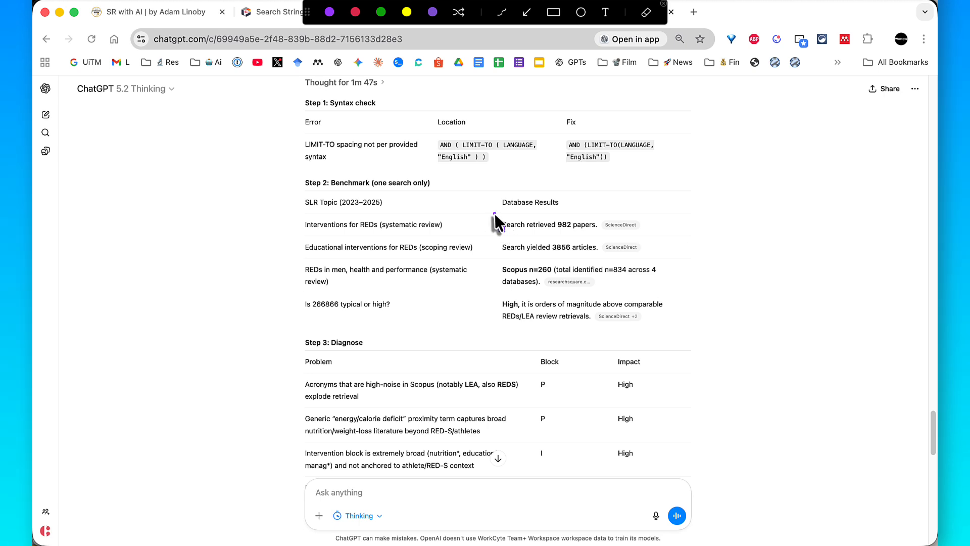
mouse_move(496, 213)
mouse_down()
mouse_move(591, 218)
mouse_move(645, 237)
mouse_up()
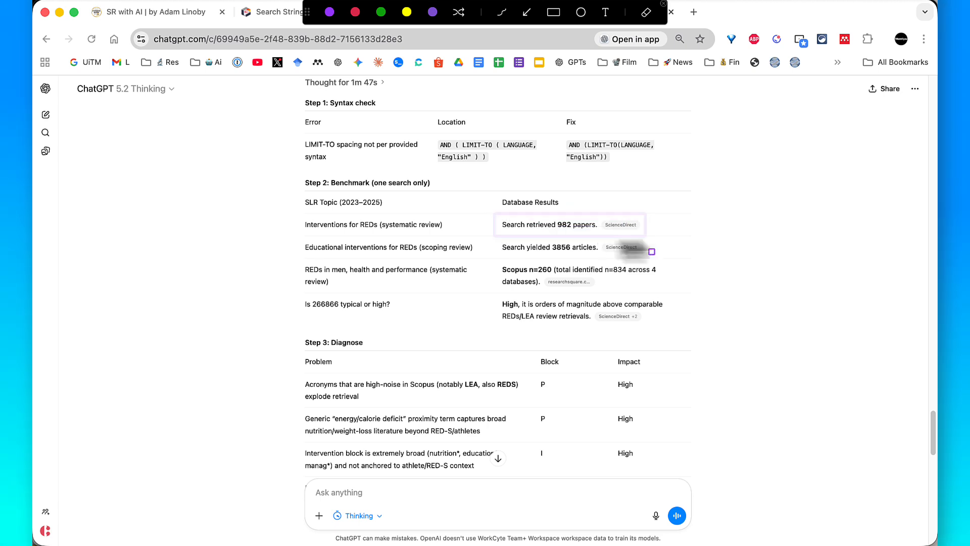
drag(496, 234, 641, 257)
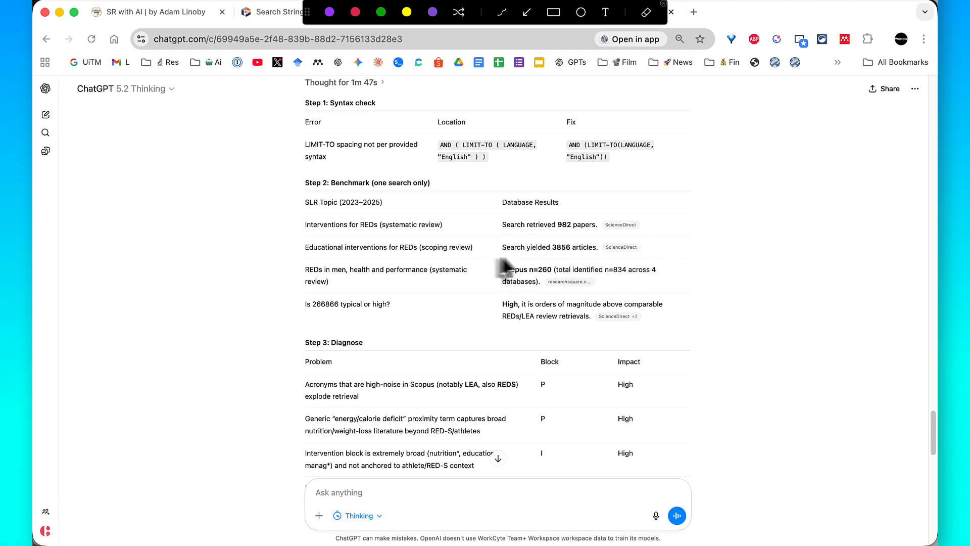
drag(486, 253, 675, 289)
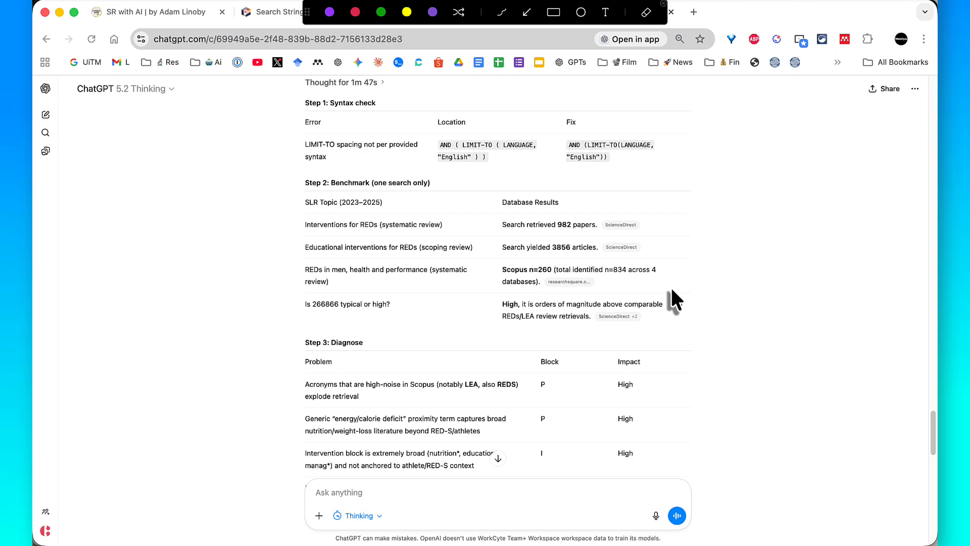
scroll(670, 289, down, 1)
scroll(670, 290, down, 5)
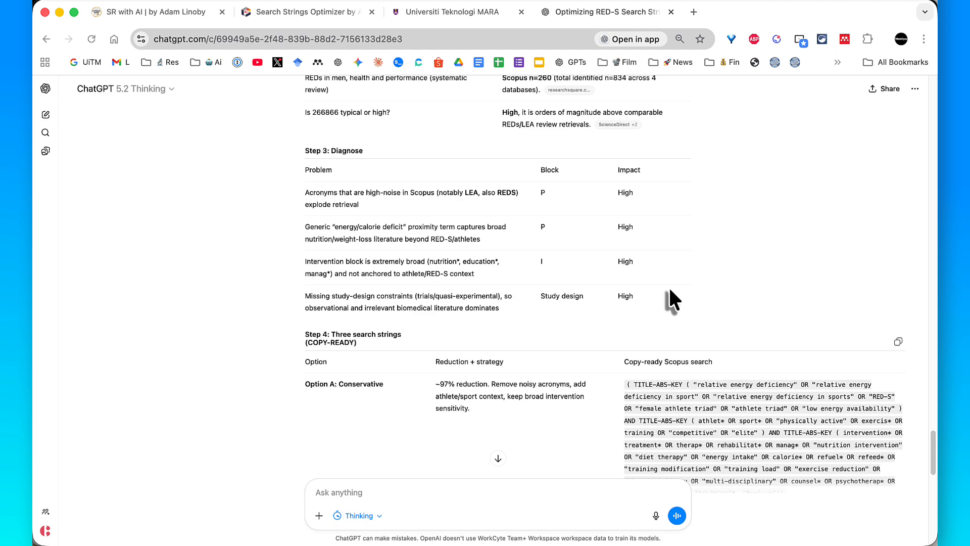
scroll(669, 286, down, 5)
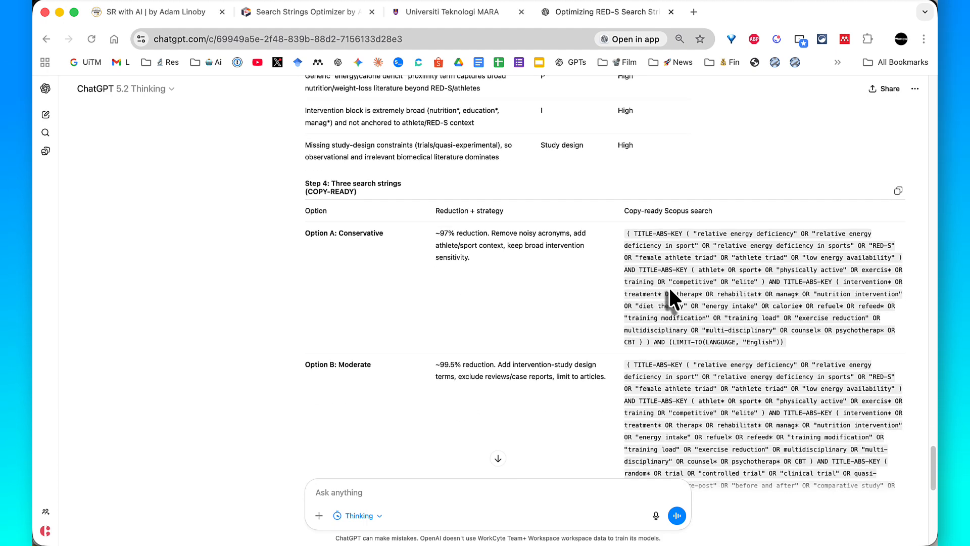
- Compare the reduction strategies of Options A, B and C with what each keeps and risks in the tradeoffs table
scroll(669, 287, down, 2)
key(ctrl+alt+a)
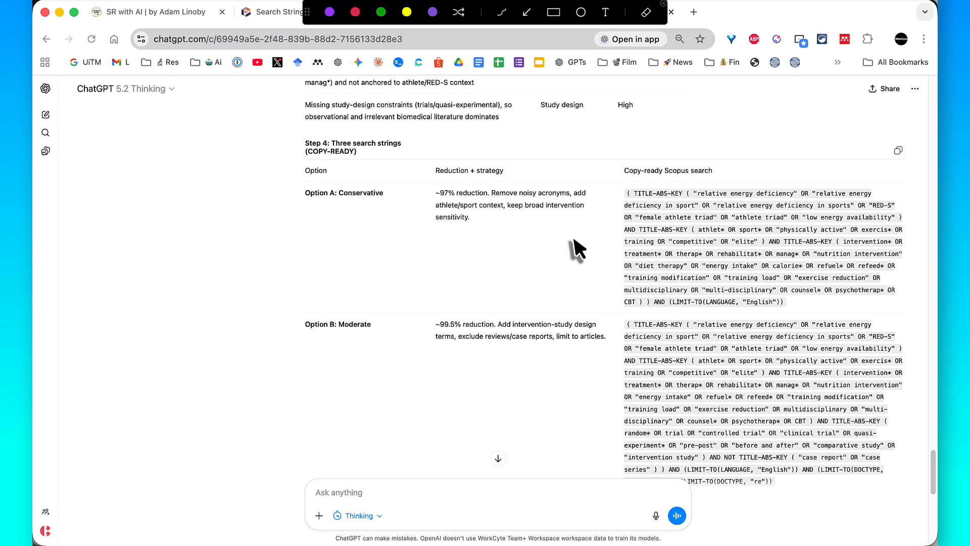
mouse_move(290, 175)
mouse_down()
mouse_move(649, 190)
mouse_move(867, 286)
mouse_move(881, 311)
mouse_move(905, 308)
mouse_up()
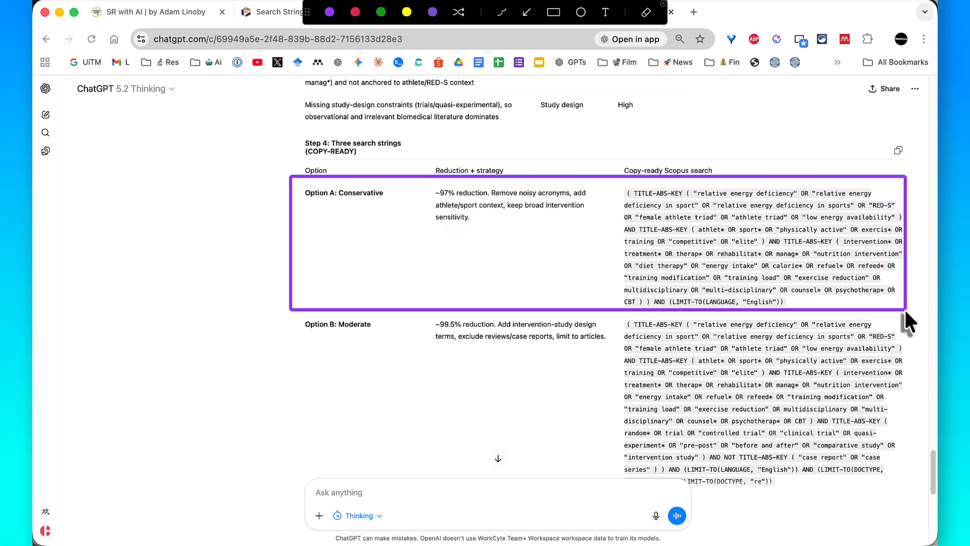
drag(425, 181, 596, 229)
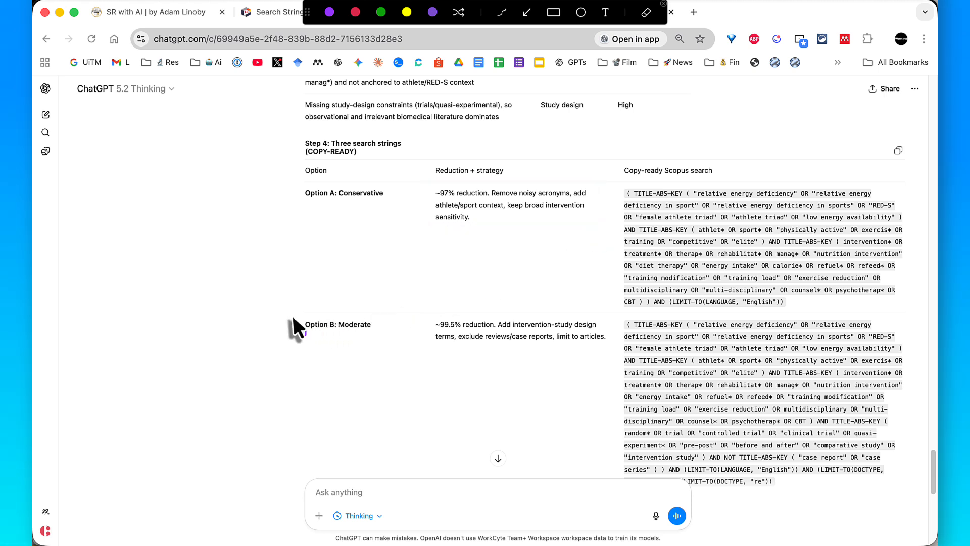
drag(287, 312, 378, 339)
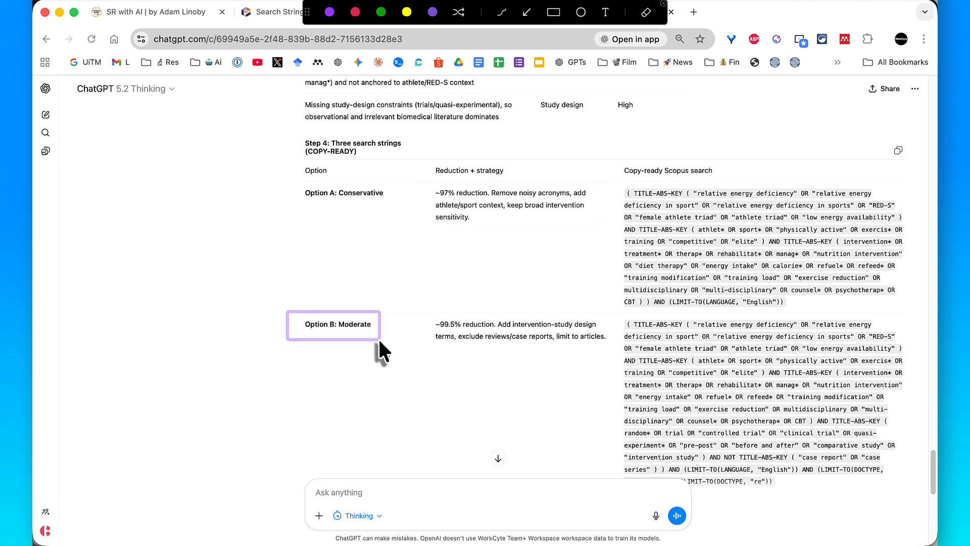
drag(416, 310, 612, 349)
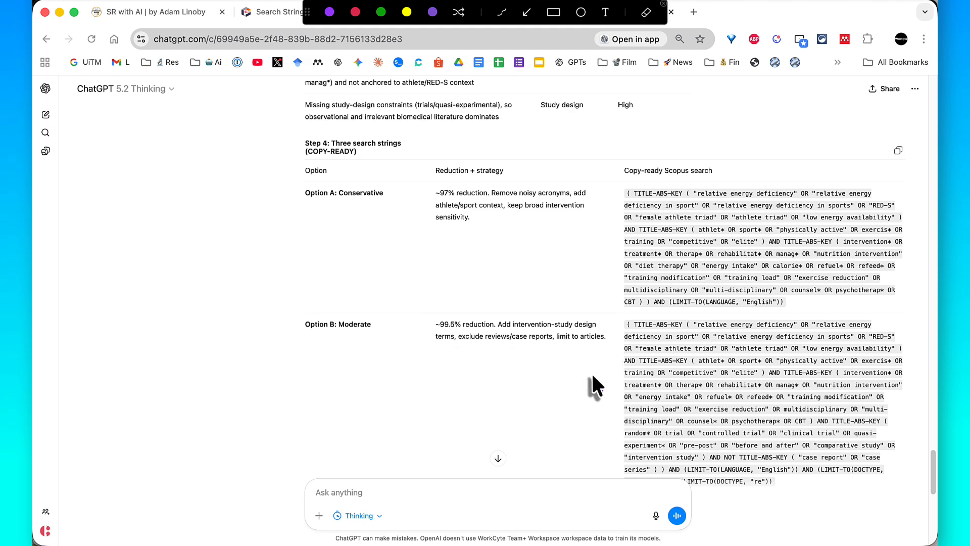
scroll(591, 372, down, 5)
scroll(591, 371, down, 3)
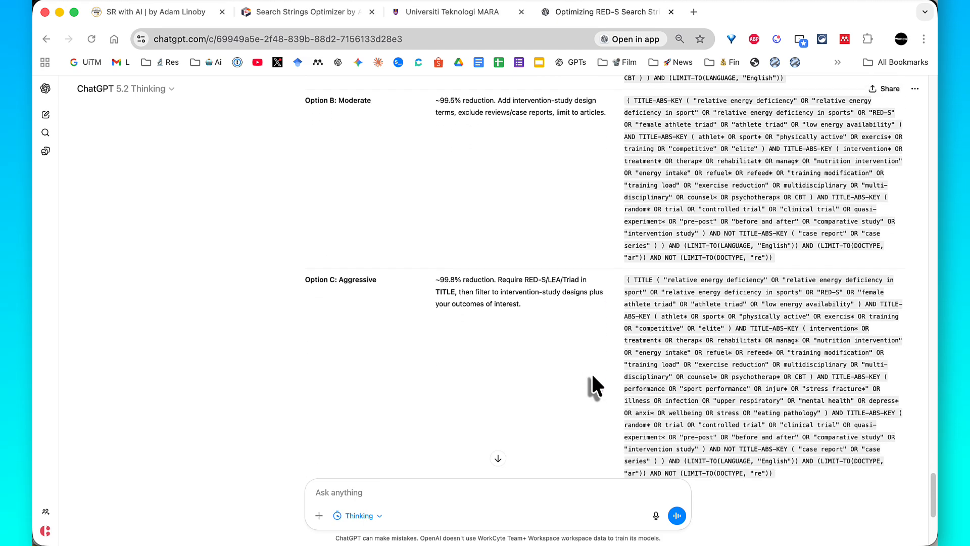
drag(297, 261, 384, 286)
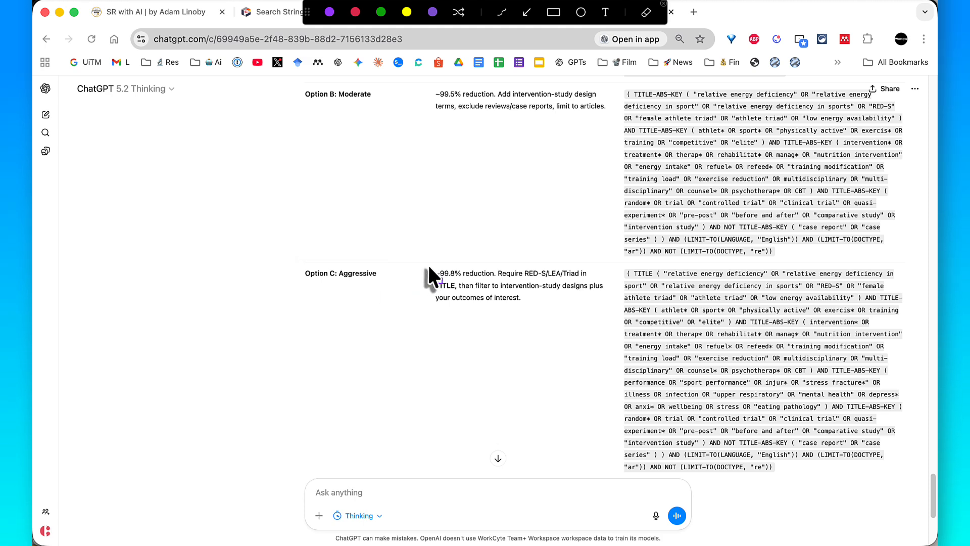
drag(444, 266, 614, 314)
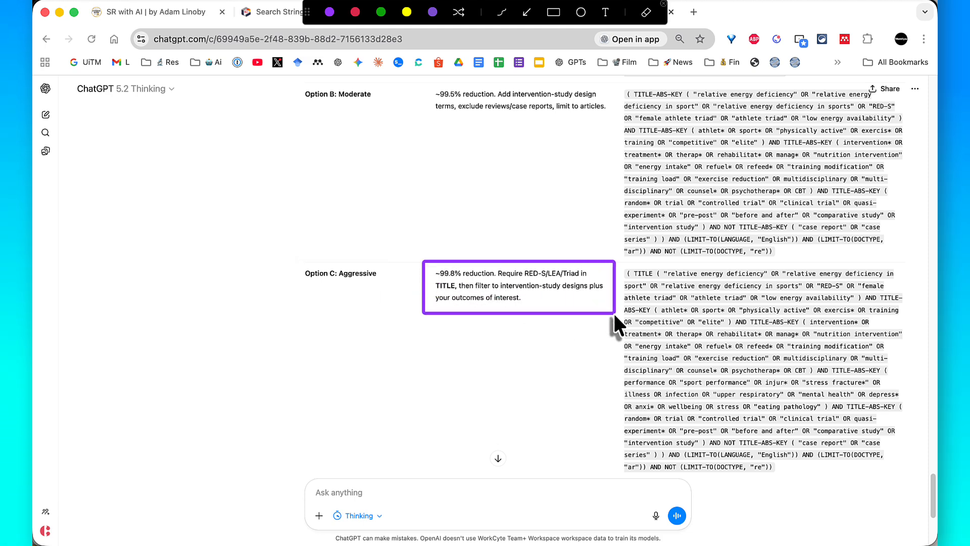
scroll(611, 317, down, 5)
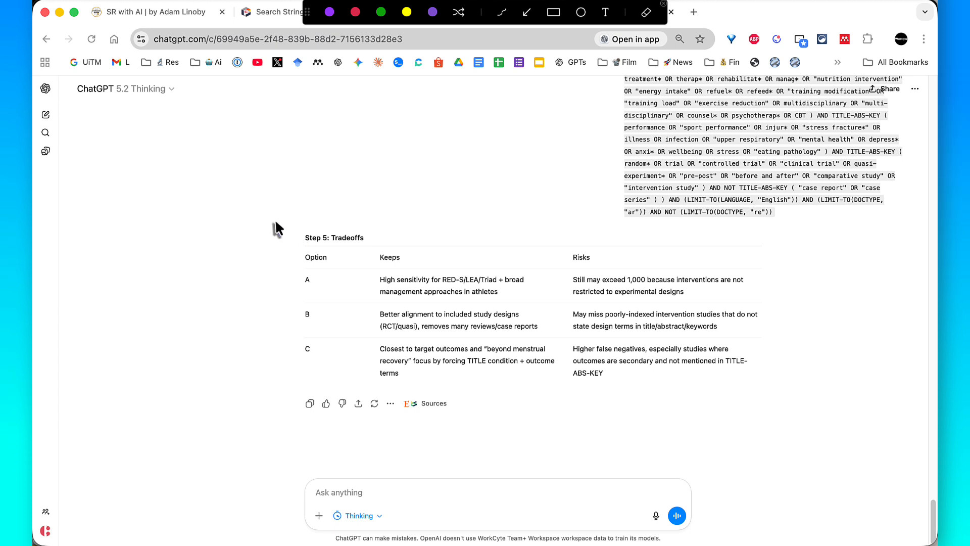
mouse_move(275, 221)
mouse_down()
mouse_move(630, 305)
mouse_move(807, 399)
mouse_move(779, 390)
mouse_up()
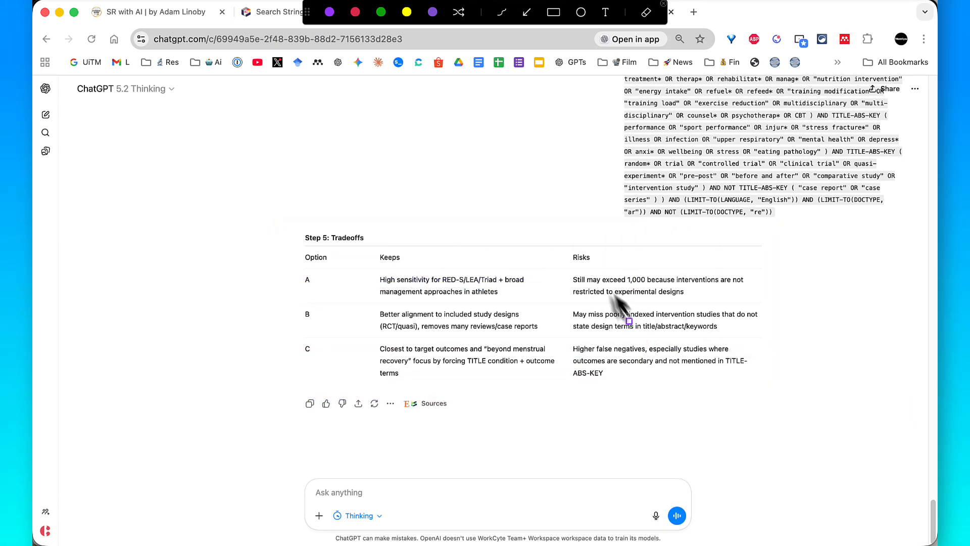
mouse_move(564, 242)
mouse_down()
mouse_move(609, 324)
mouse_move(699, 372)
mouse_move(769, 390)
mouse_up()
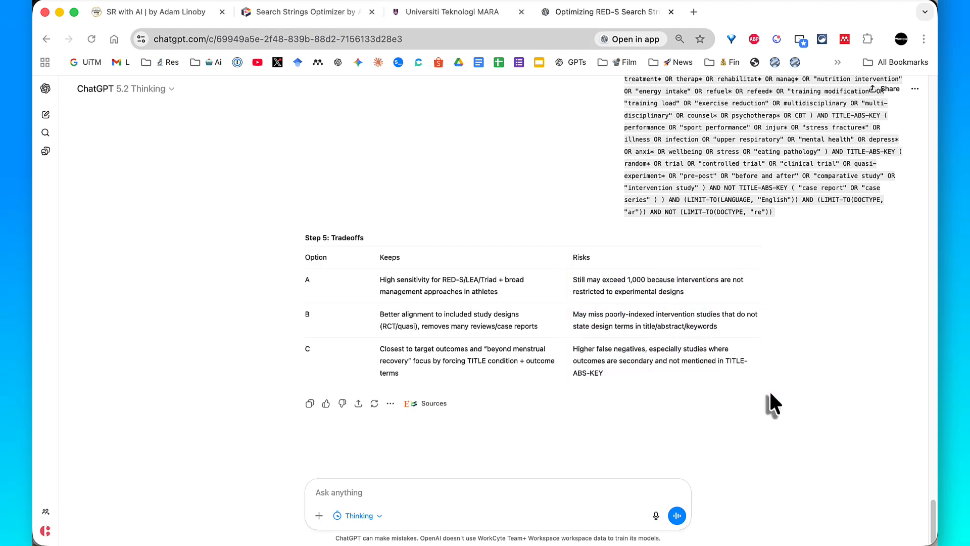
- Select the complete Option A: Conservative search string and shrink the browser window to uncover the Scopus window
scroll(769, 394, up, 10)
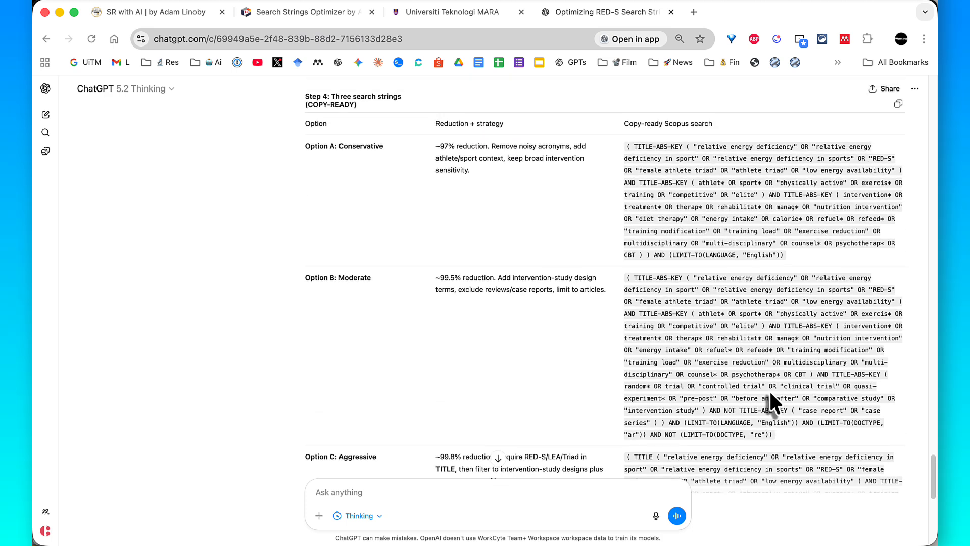
scroll(770, 401, up, 3)
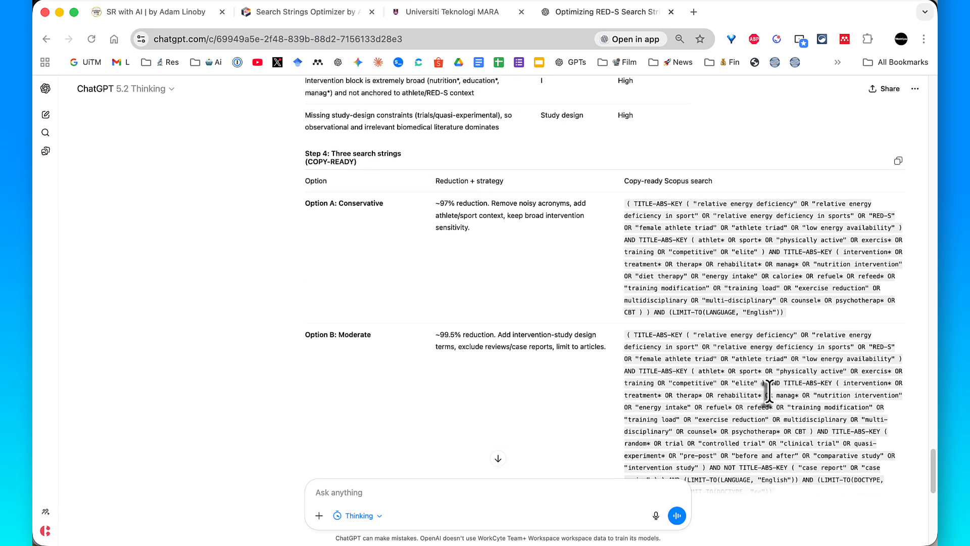
triple_click(730, 267)
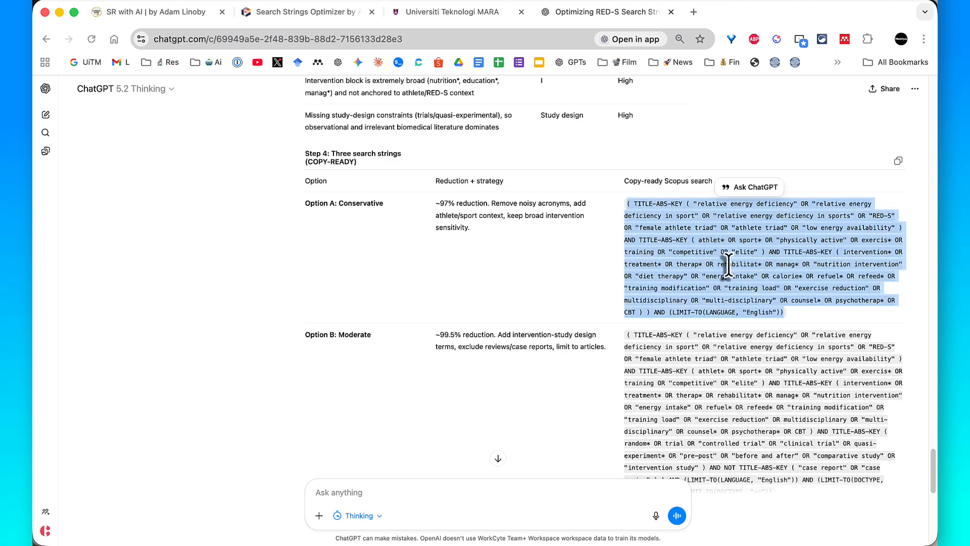
double_click(744, 14)
- Switch to Scopus, open the current query in advanced search, and clear the old query string
click(653, 304)
click(619, 280)
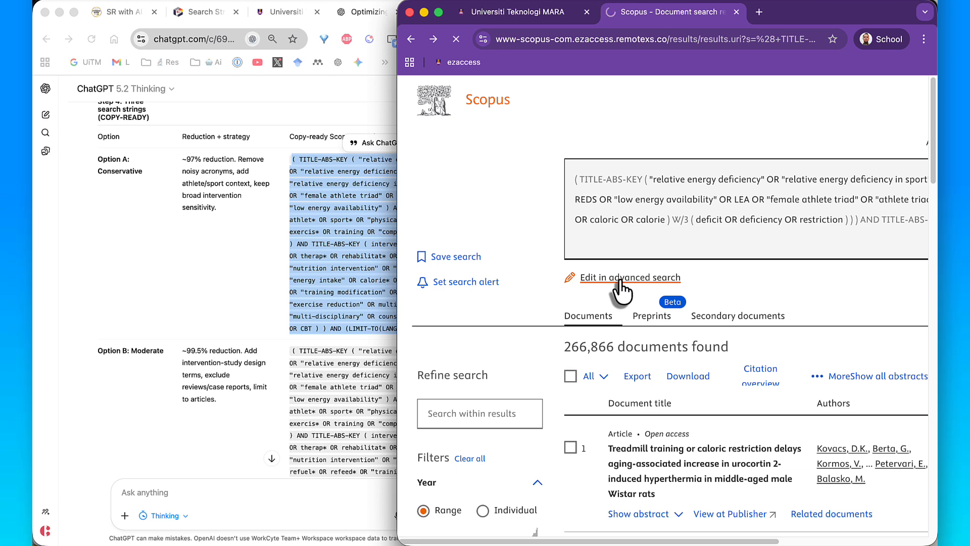
triple_click(611, 279)
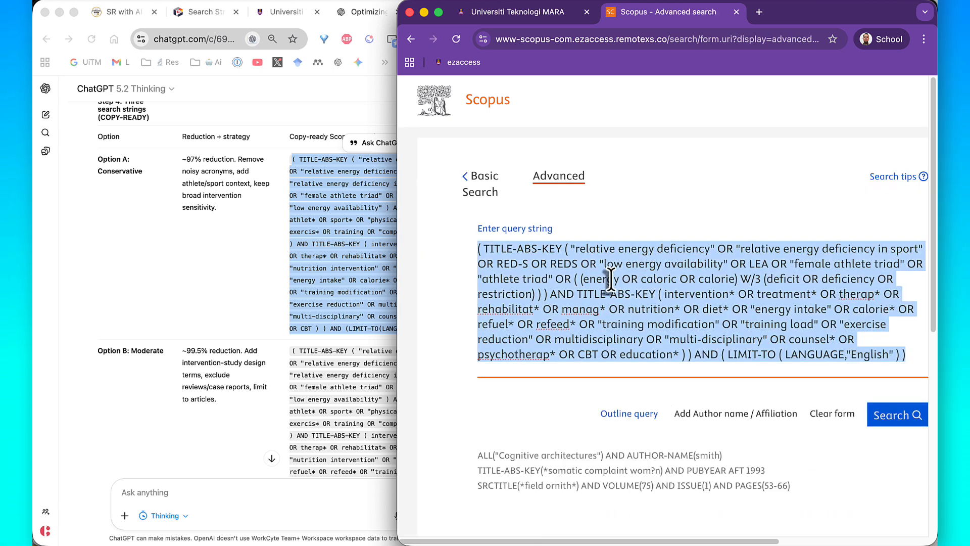
key(BackSpace)
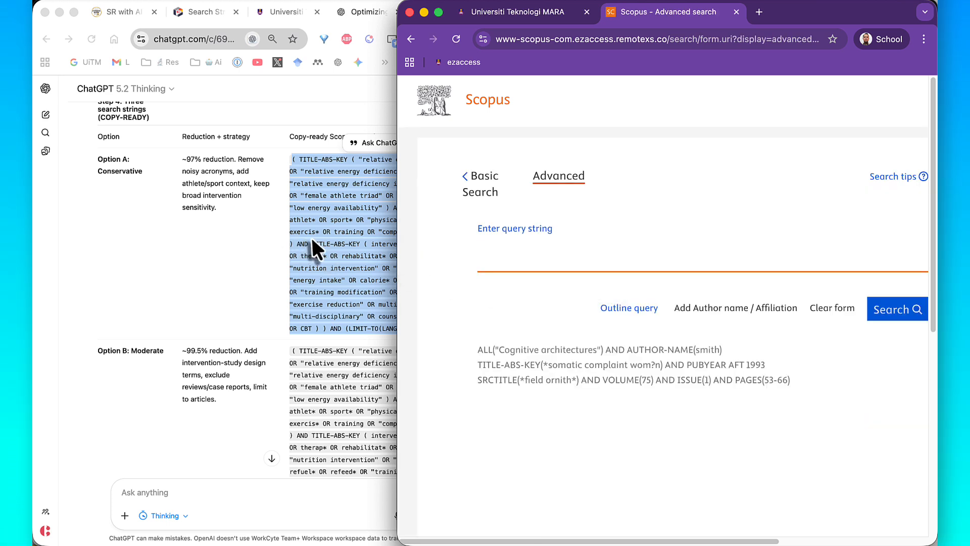
- Copy the Option A search string from ChatGPT into the Scopus query string field and run the search
click(335, 230)
right_click(336, 229)
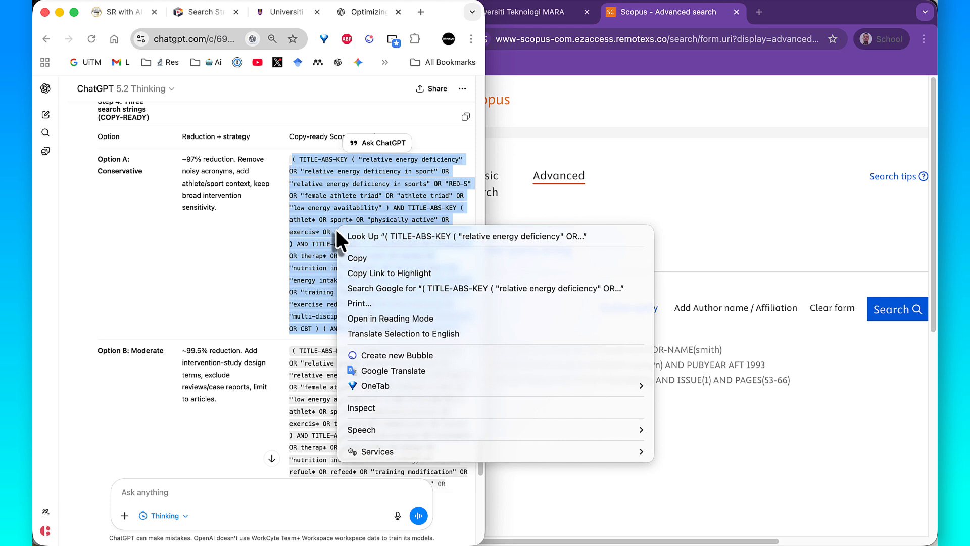
click(360, 258)
click(515, 258)
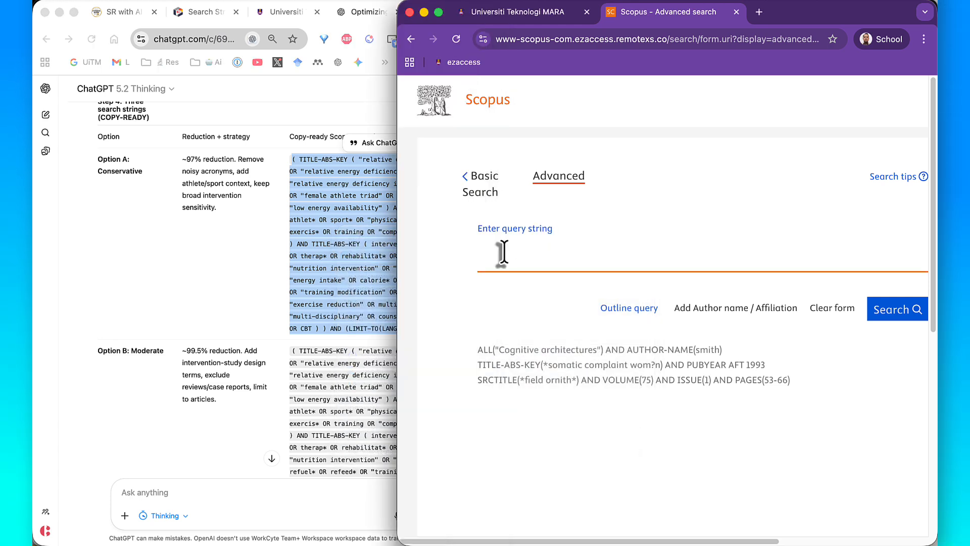
right_click(503, 251)
click(535, 362)
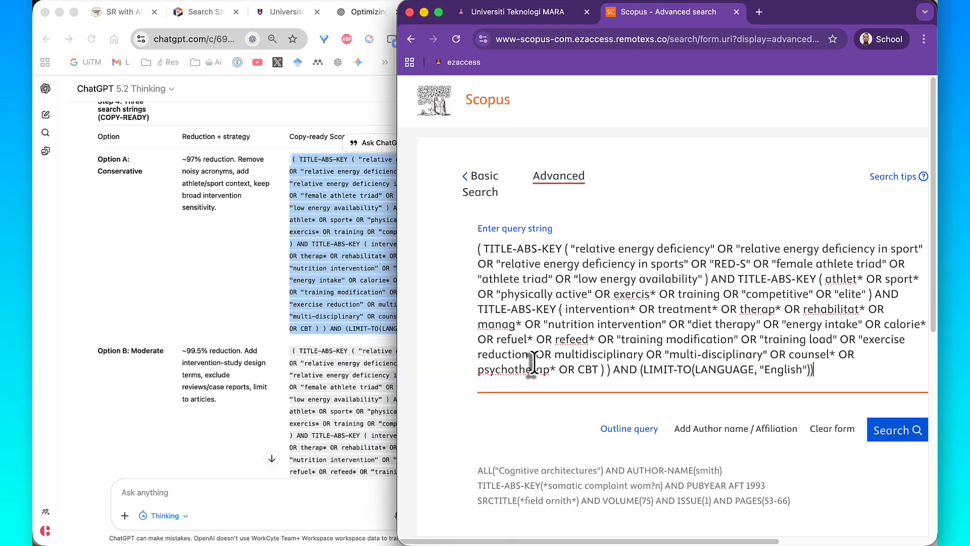
click(893, 438)
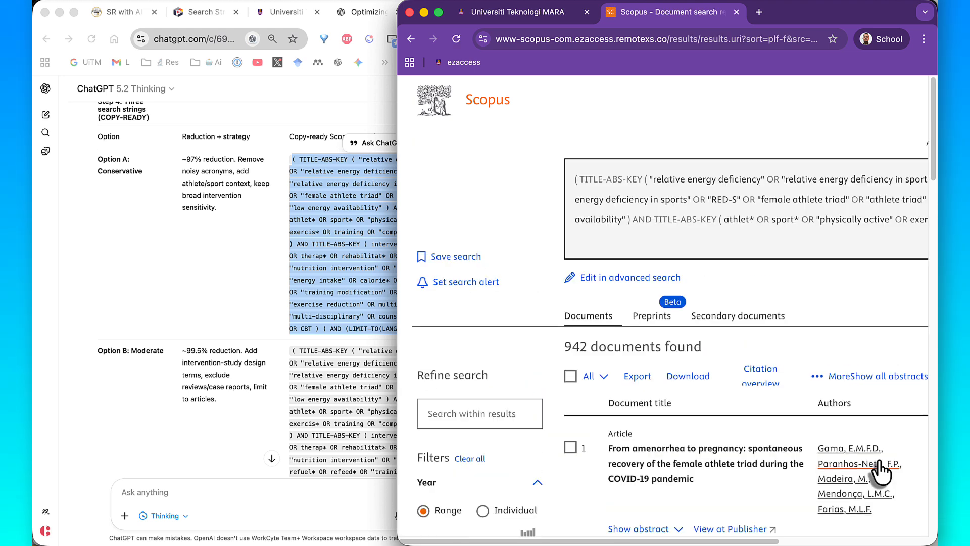
scroll(878, 456, down, 5)
scroll(879, 460, up, 2)
scroll(340, 320, up, 1)
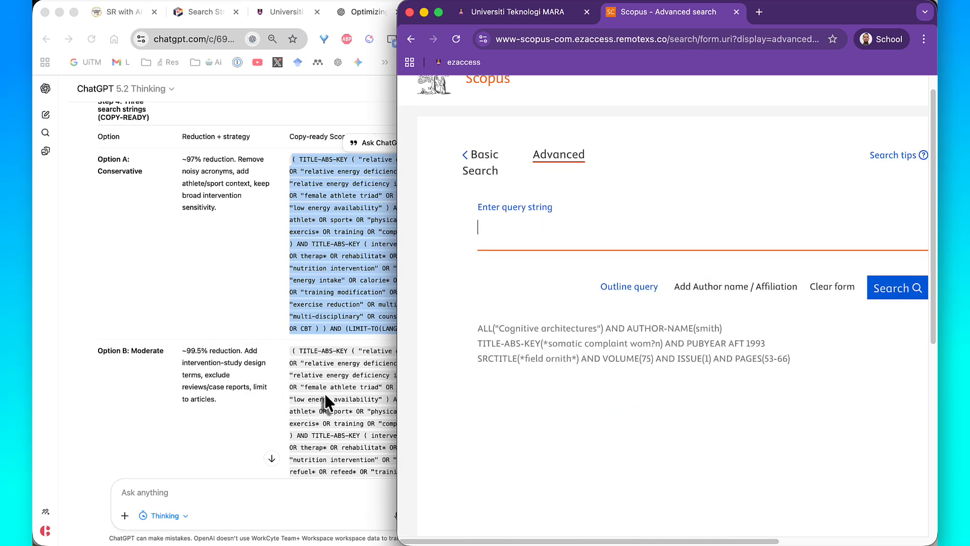
- Return to ChatGPT and copy the complete Option B: Moderate search string
click(324, 393)
scroll(325, 393, down, 1)
scroll(324, 393, down, 5)
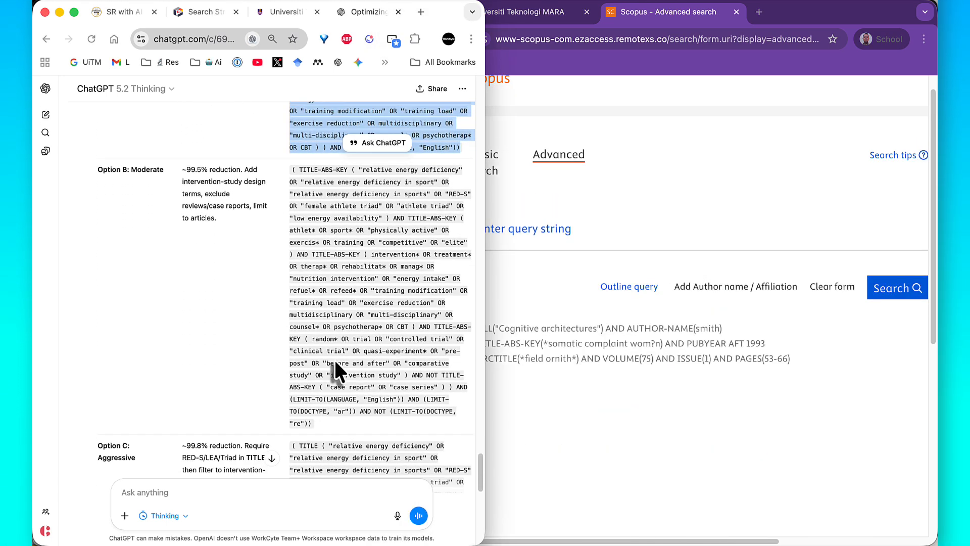
triple_click(338, 338)
right_click(338, 338)
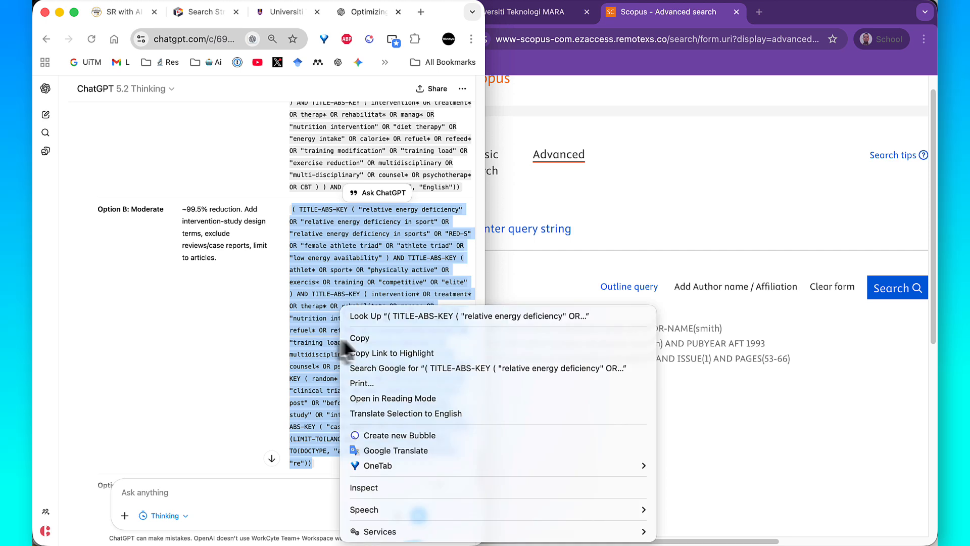
click(360, 336)
- Paste the Option B string into the empty Scopus advanced search query and run the search
click(529, 229)
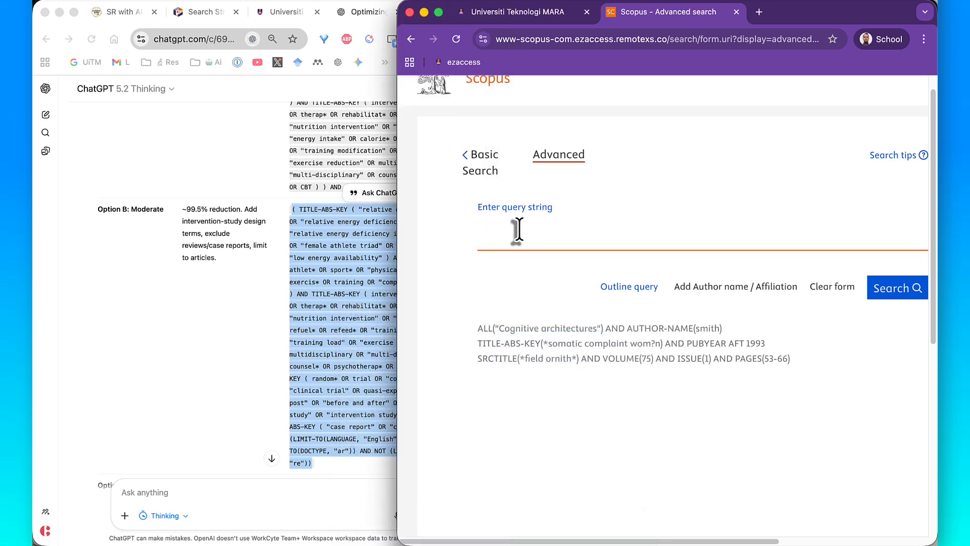
right_click(520, 229)
click(542, 341)
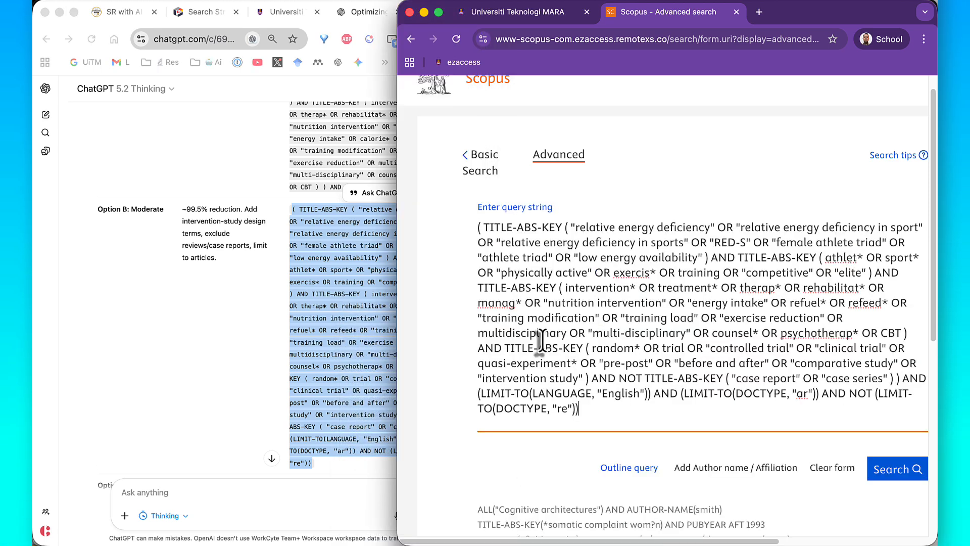
scroll(784, 448, down, 3)
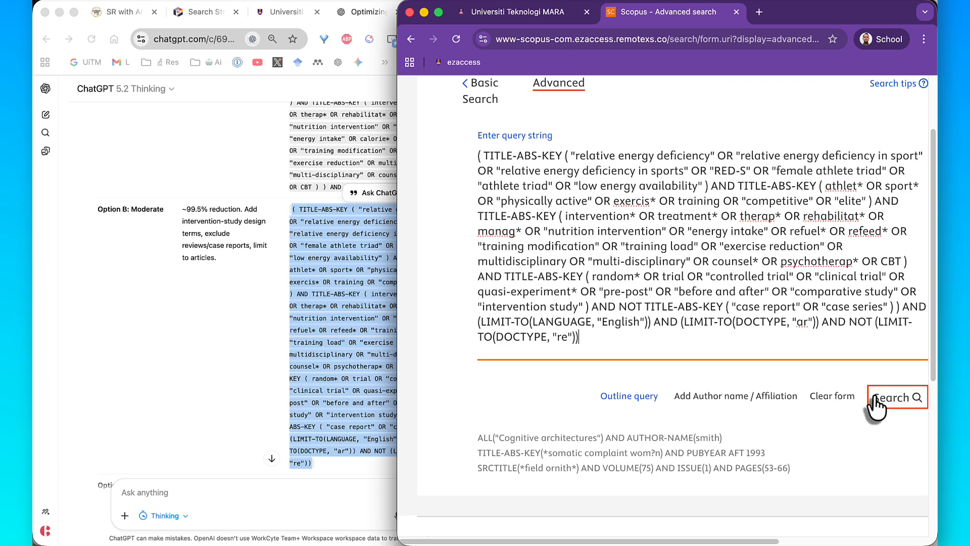
click(876, 399)
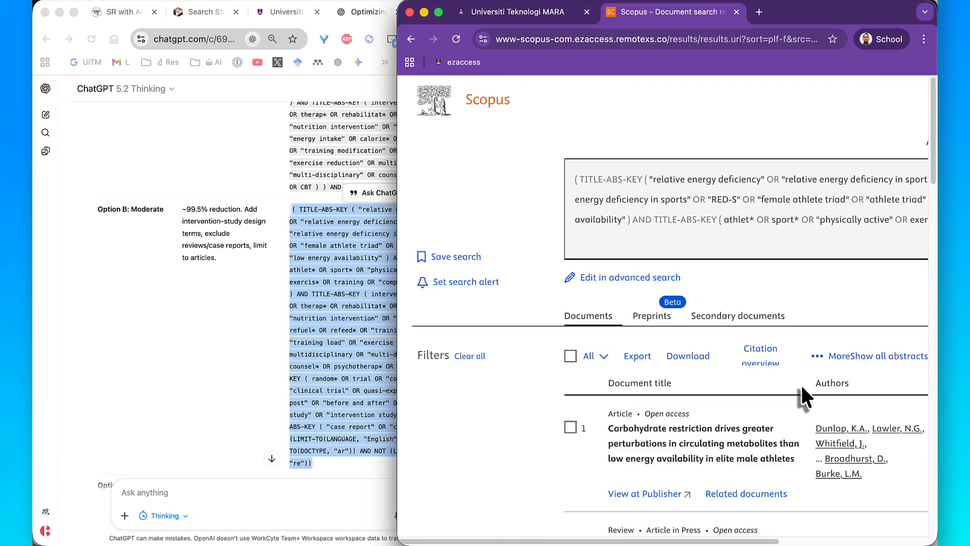
- Check the document count for the Option B search, and copy the complete Option C: Aggressive search string from ChatGPT
scroll(800, 383, down, 3)
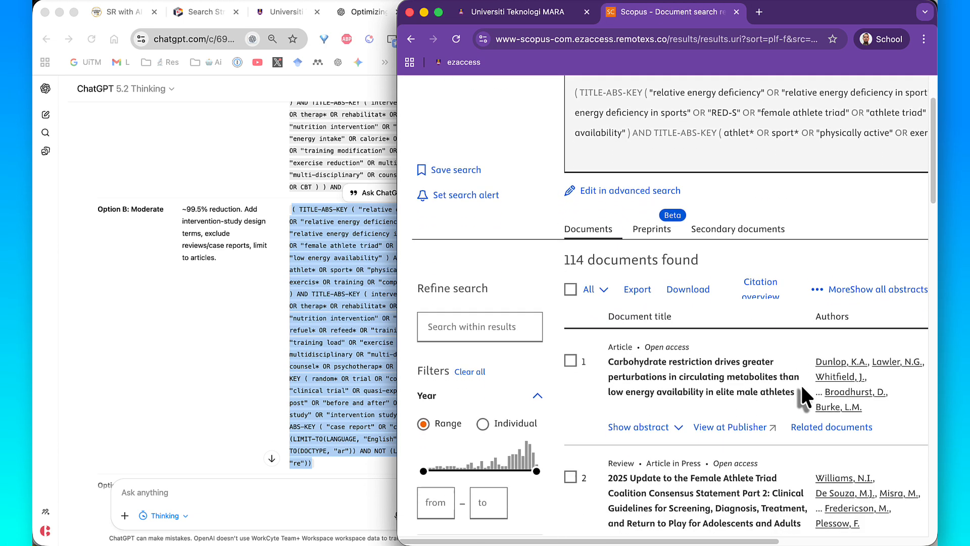
scroll(804, 397, down, 1)
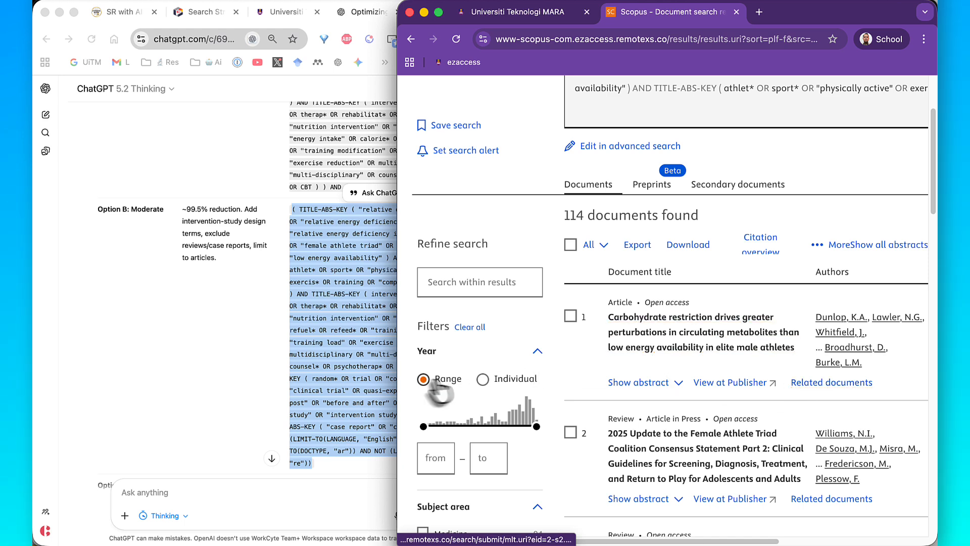
click(365, 366)
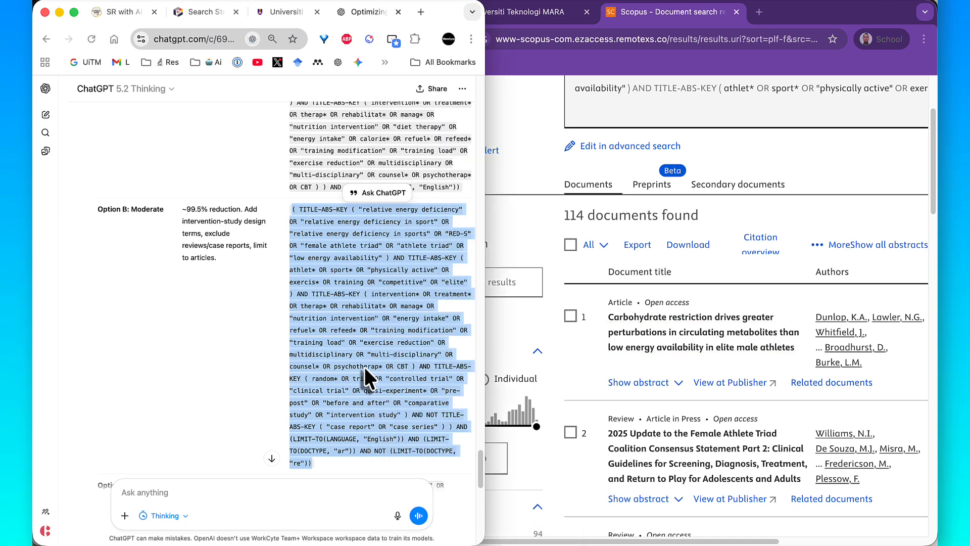
scroll(365, 367, down, 2)
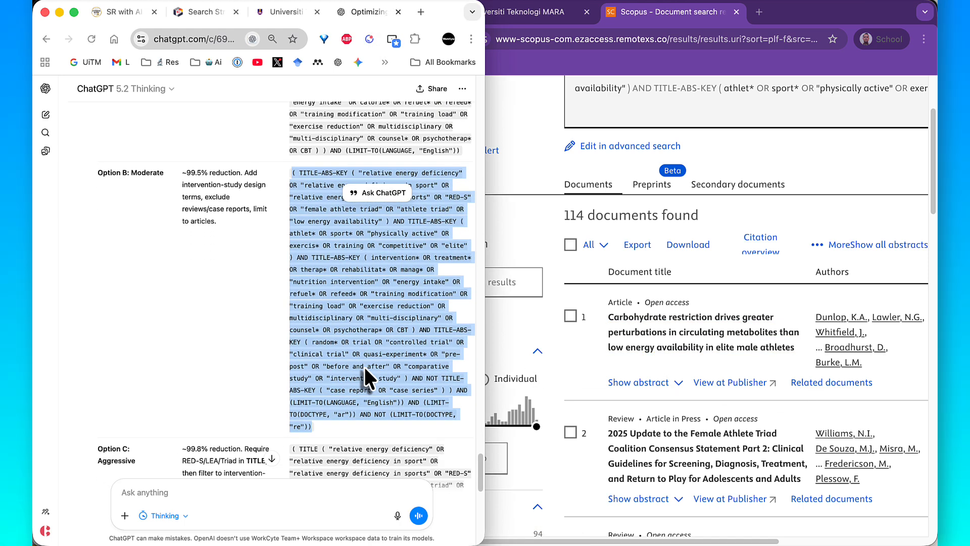
scroll(364, 367, down, 5)
triple_click(364, 360)
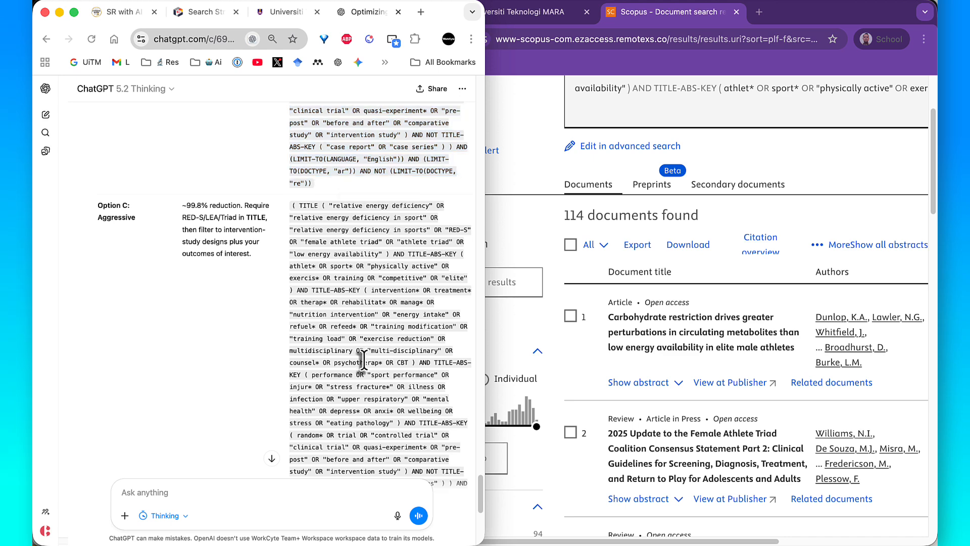
right_click(365, 359)
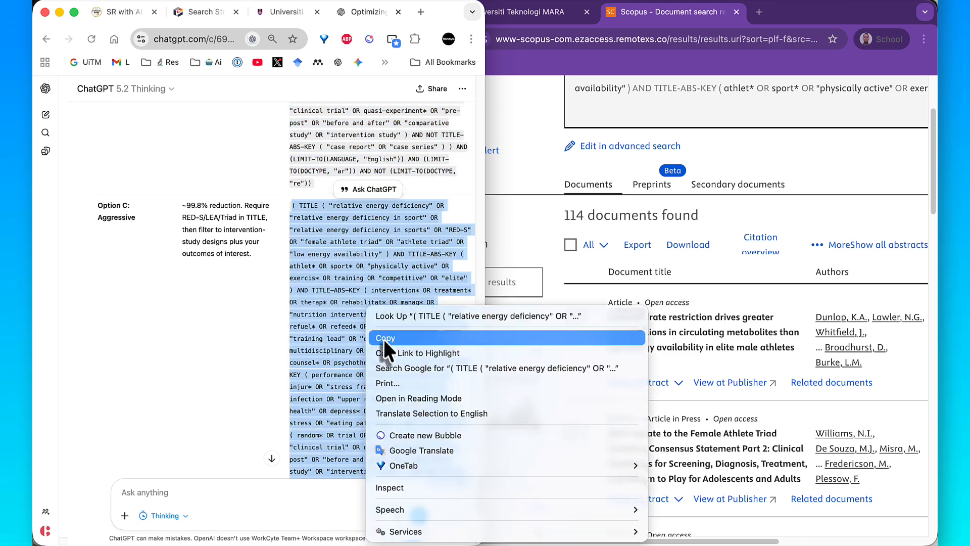
click(383, 336)
- Reopen the Scopus query in advanced search, replace it with the Option C string, and run the search
click(615, 146)
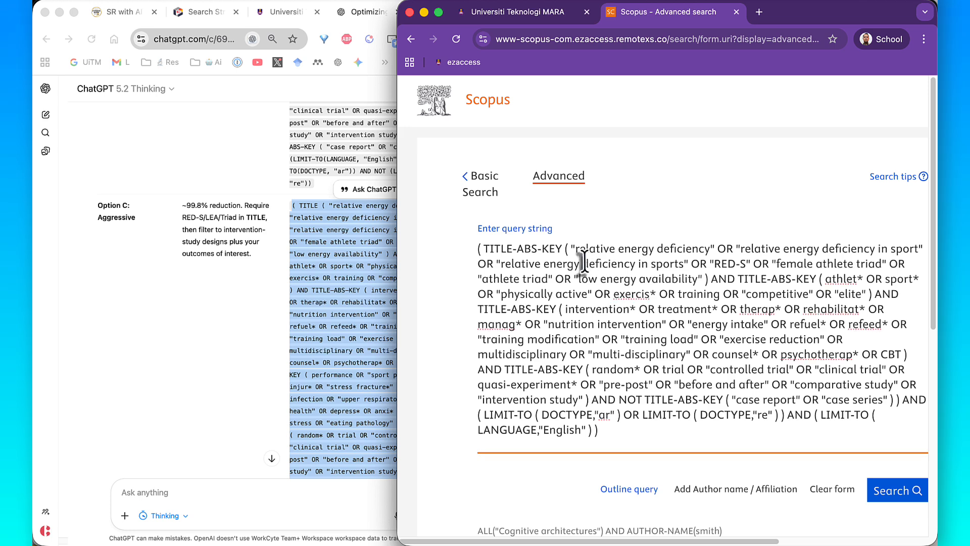
triple_click(581, 258)
right_click(585, 262)
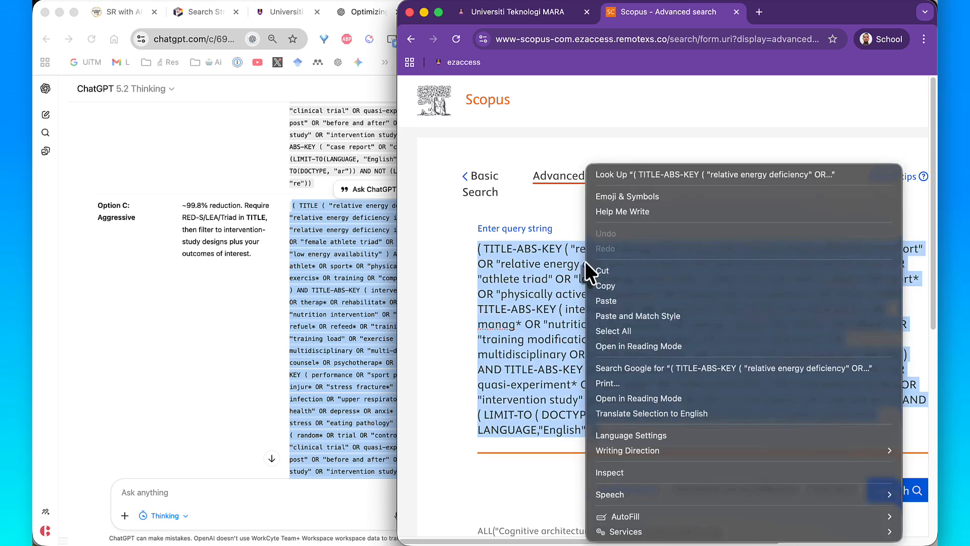
click(611, 301)
scroll(682, 425, down, 3)
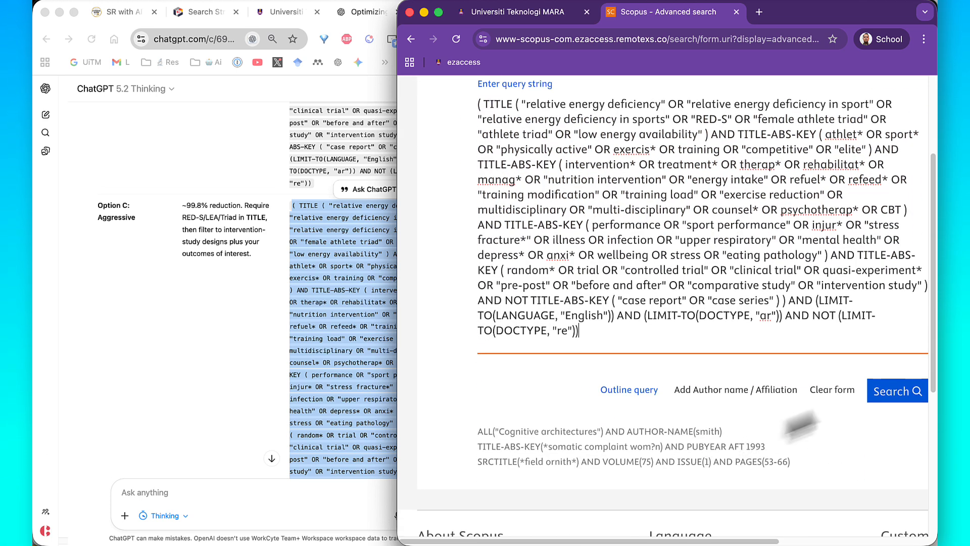
click(880, 394)
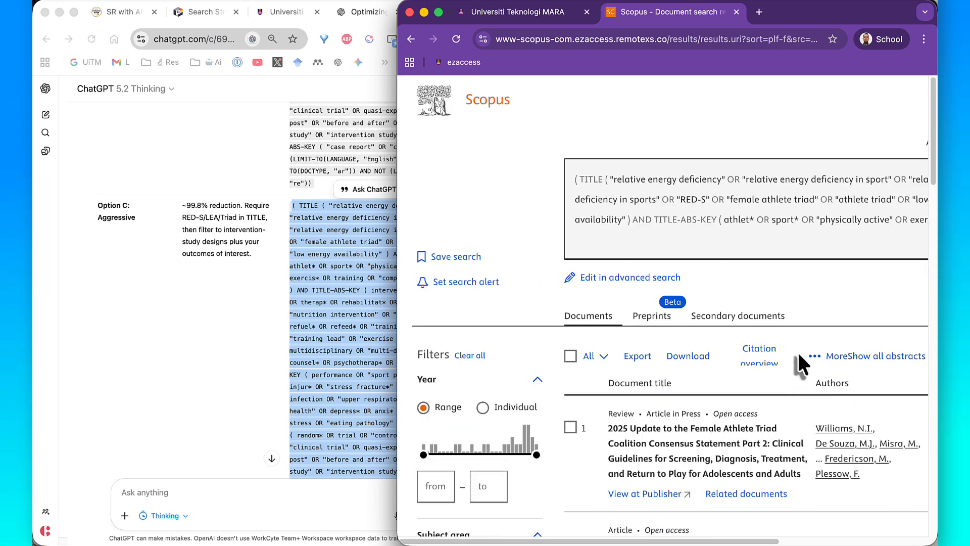
scroll(797, 350, down, 3)
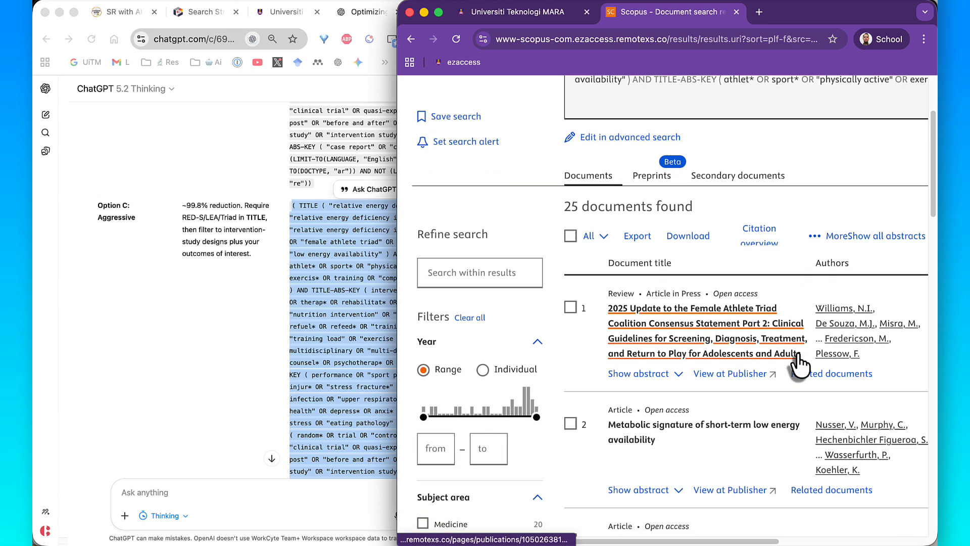
- Return to ChatGPT and copy the complete Option A: Conservative search string
click(359, 331)
scroll(358, 332, up, 10)
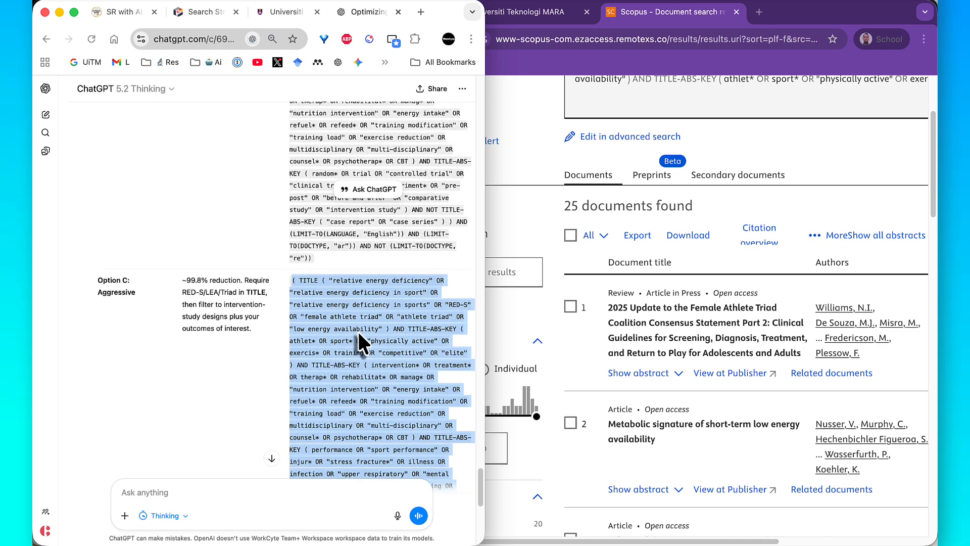
scroll(356, 329, up, 3)
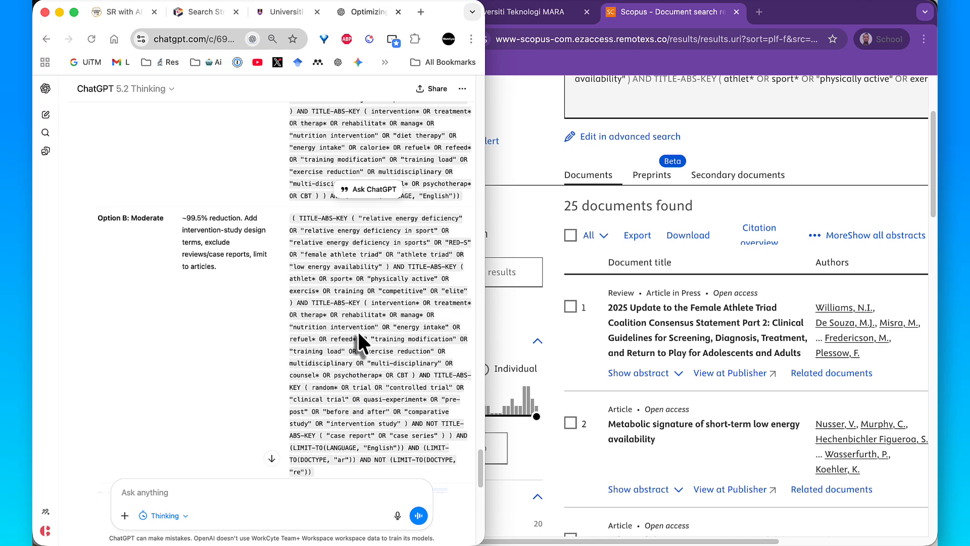
scroll(358, 332, up, 3)
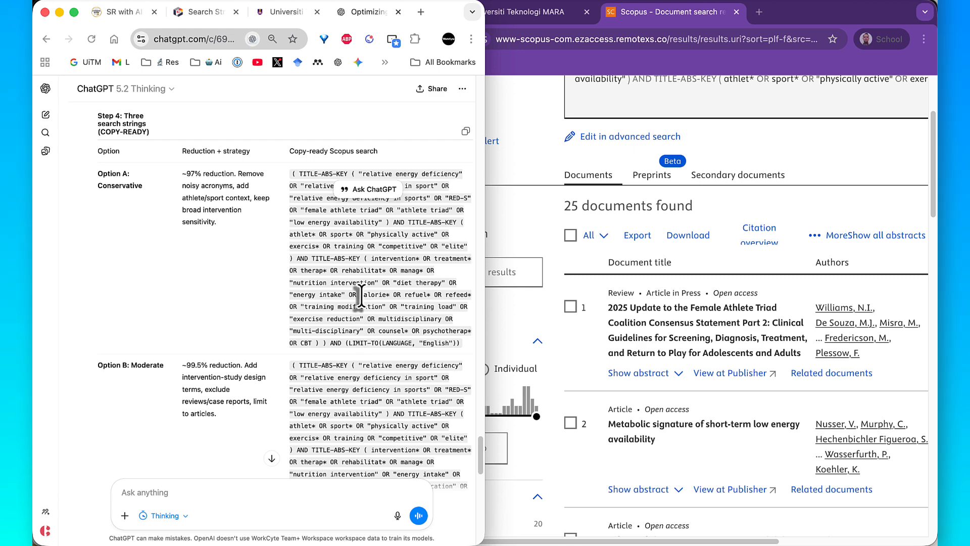
triple_click(360, 297)
right_click(364, 298)
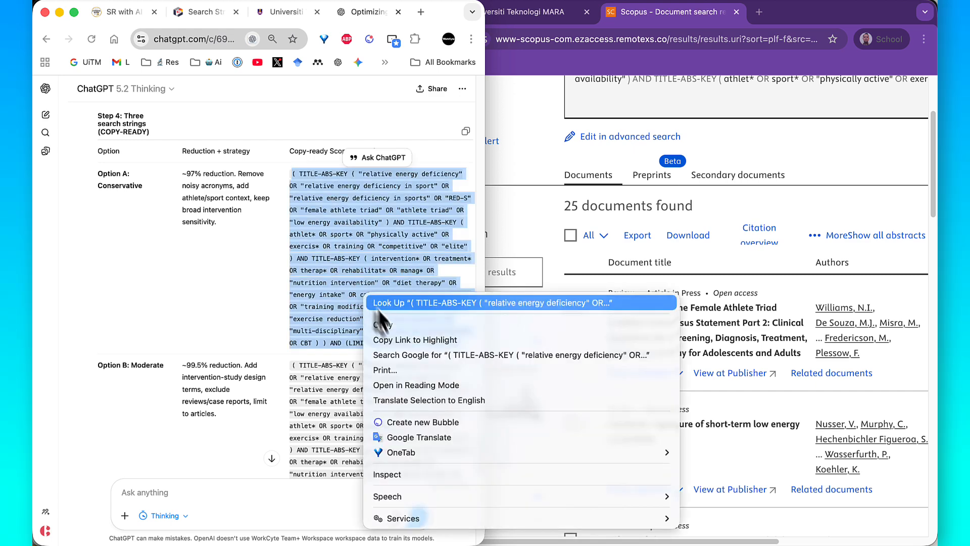
click(378, 330)
- Replace the Option C query in Scopus advanced search with the Option A string and run the search again
click(626, 137)
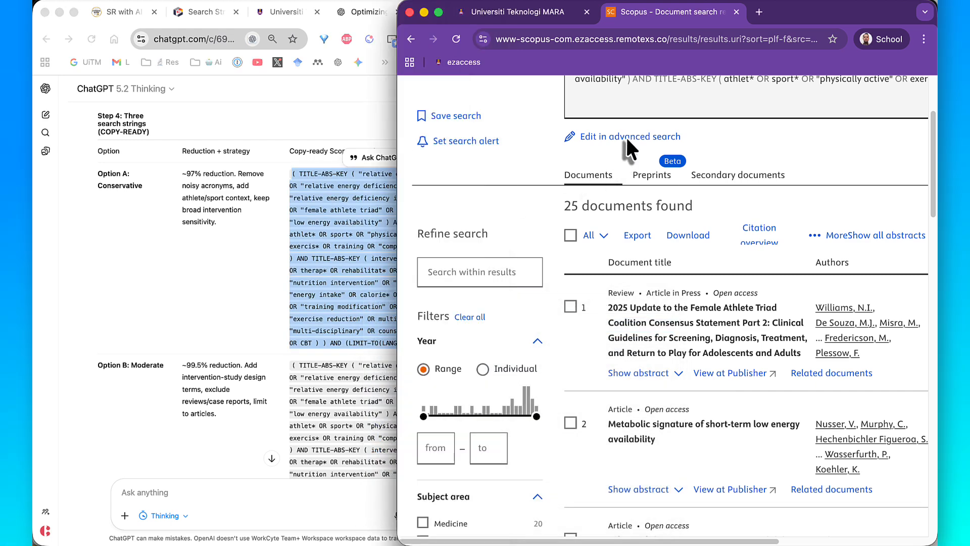
click(617, 138)
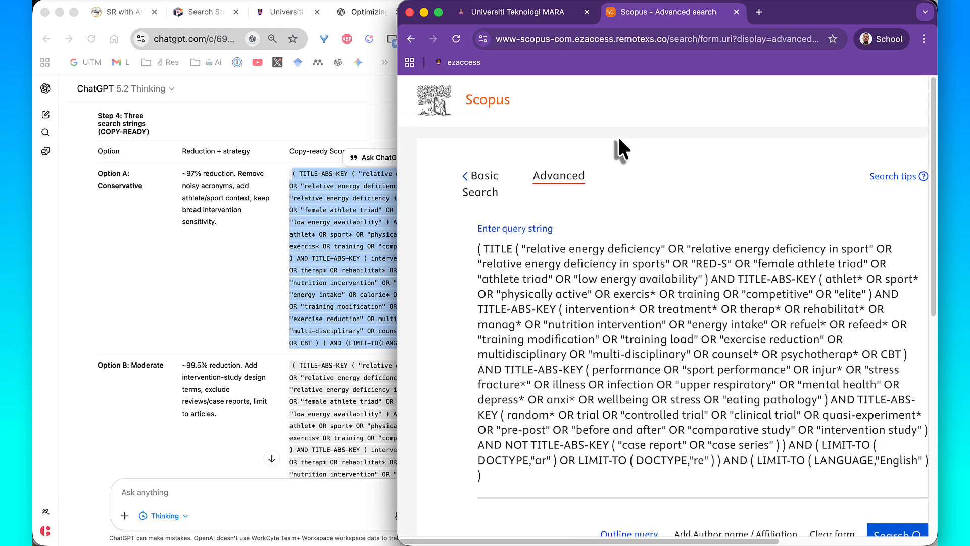
triple_click(568, 283)
right_click(570, 283)
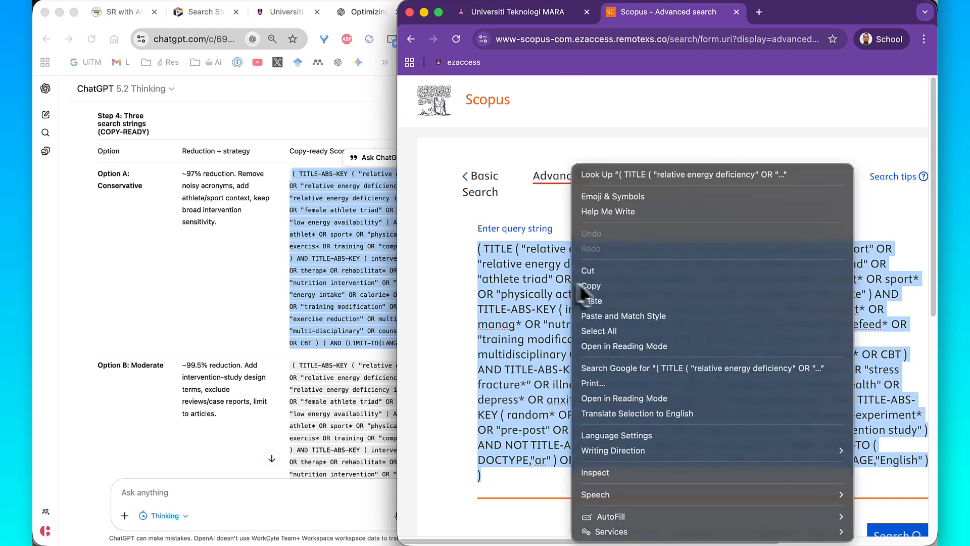
click(600, 305)
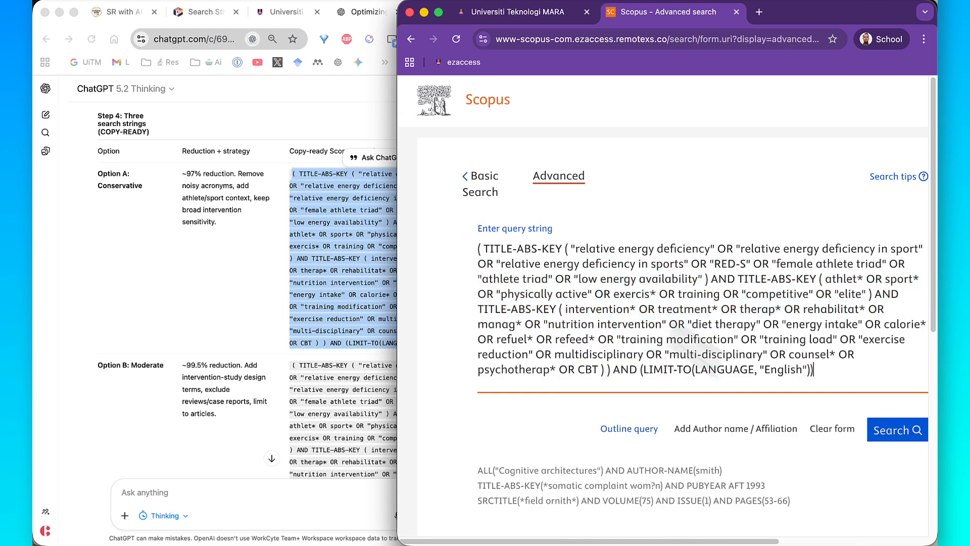
click(896, 431)
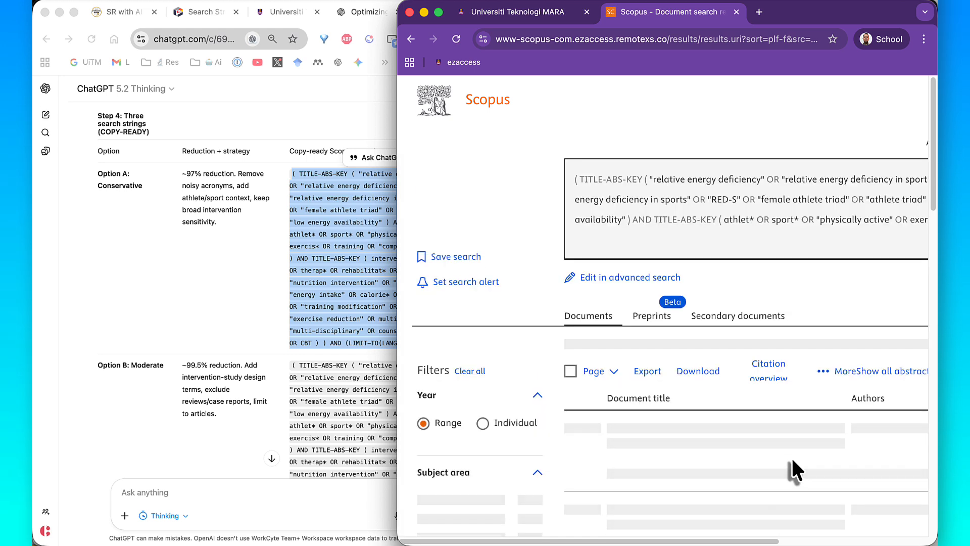
scroll(795, 419, down, 2)
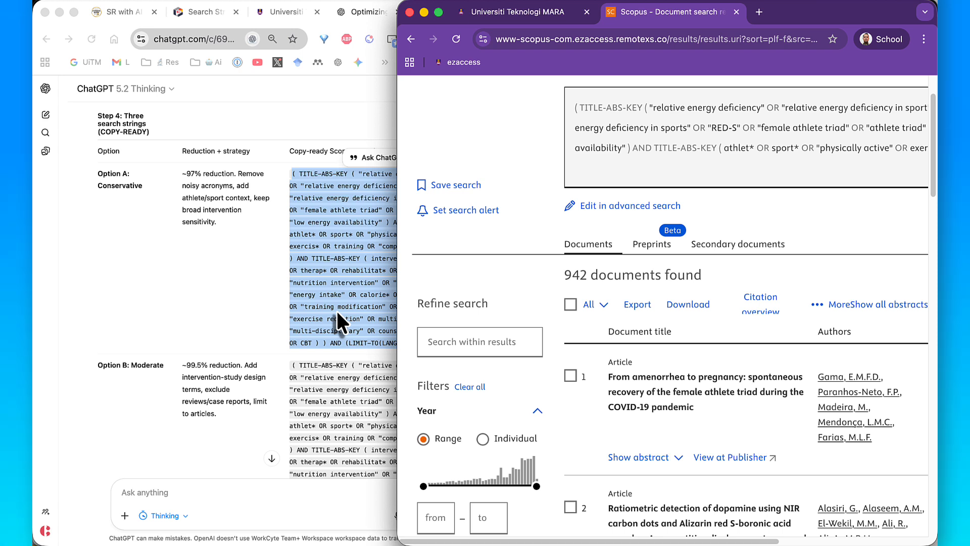
- Enlarge the ChatGPT browser window and switch to the Search Strings Optimizer page, showing the options below the generated prompt
click(312, 220)
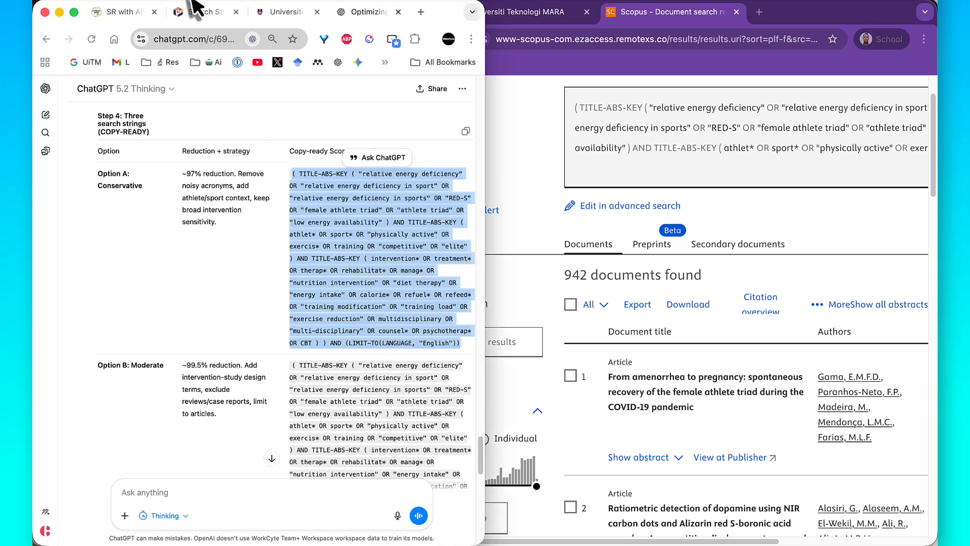
double_click(440, 19)
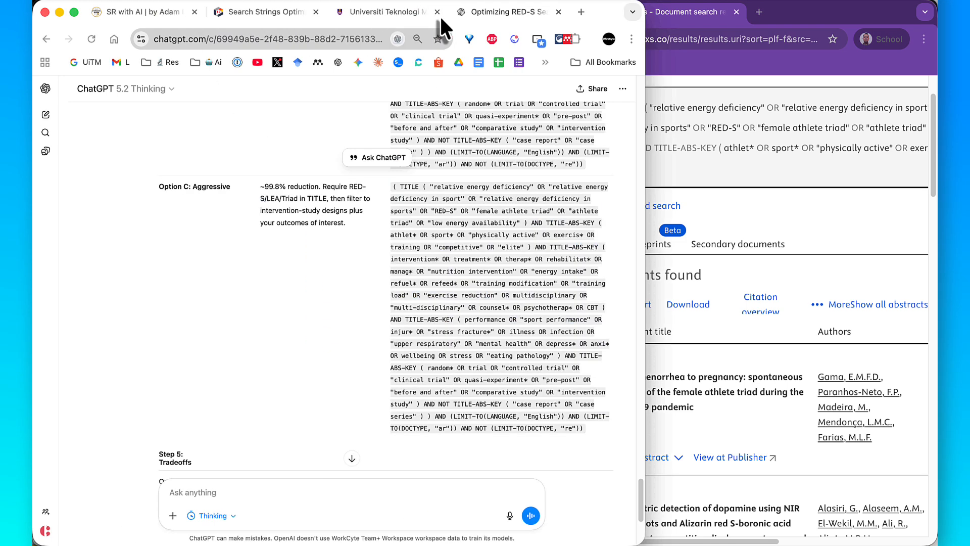
click(337, 14)
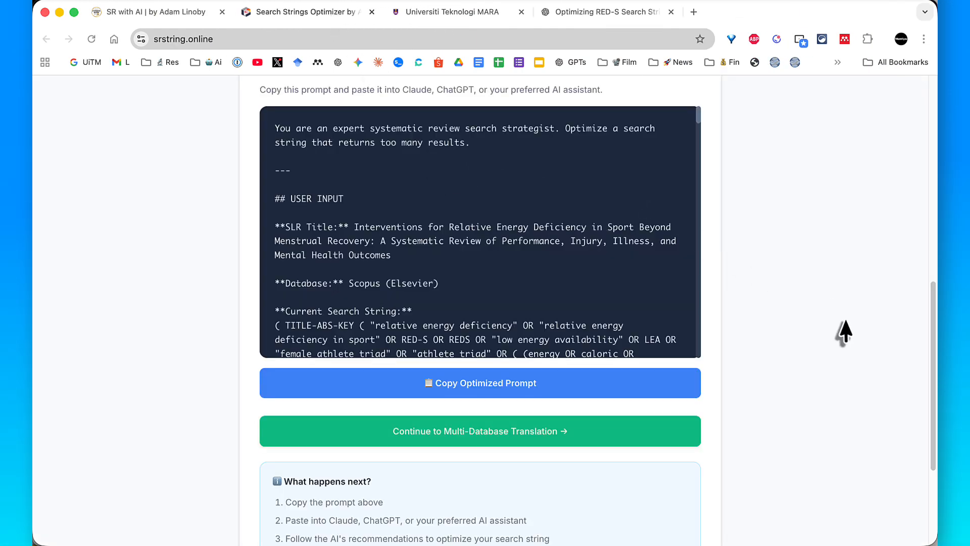
scroll(845, 321, down, 3)
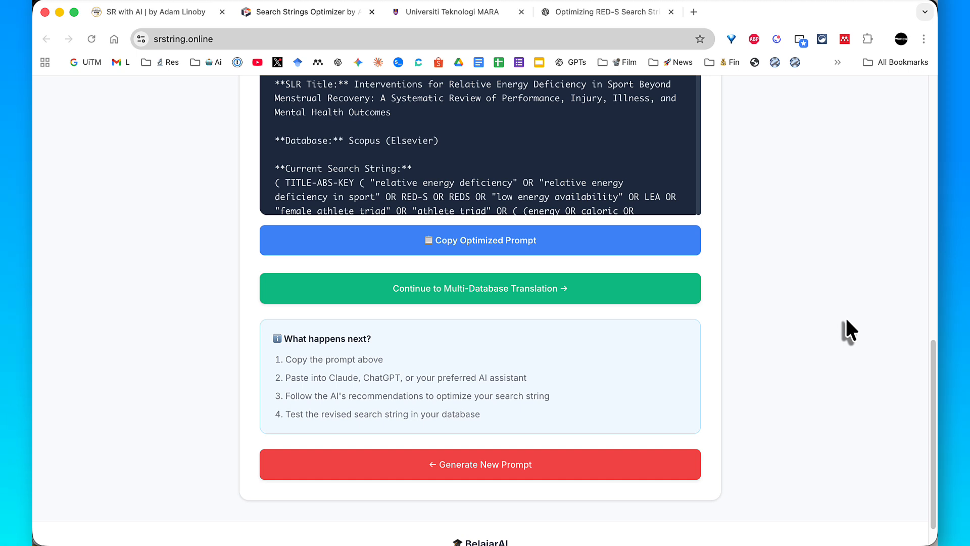
- Draw a purple annotation arrow pointing at the Continue to Multi-Database Translation option, and clear the annotation
key(ctrl+shift+a)
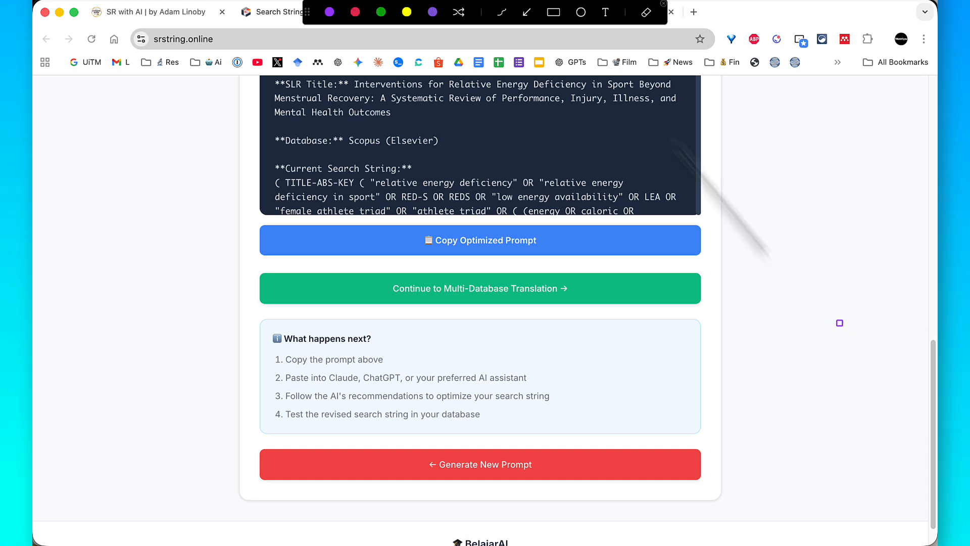
click(528, 13)
drag(178, 309, 252, 291)
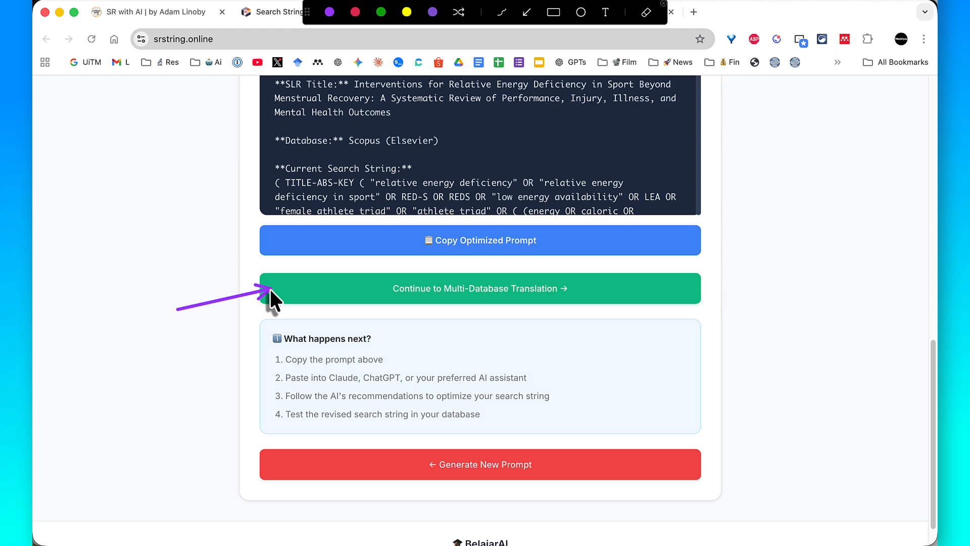
key(Escape)
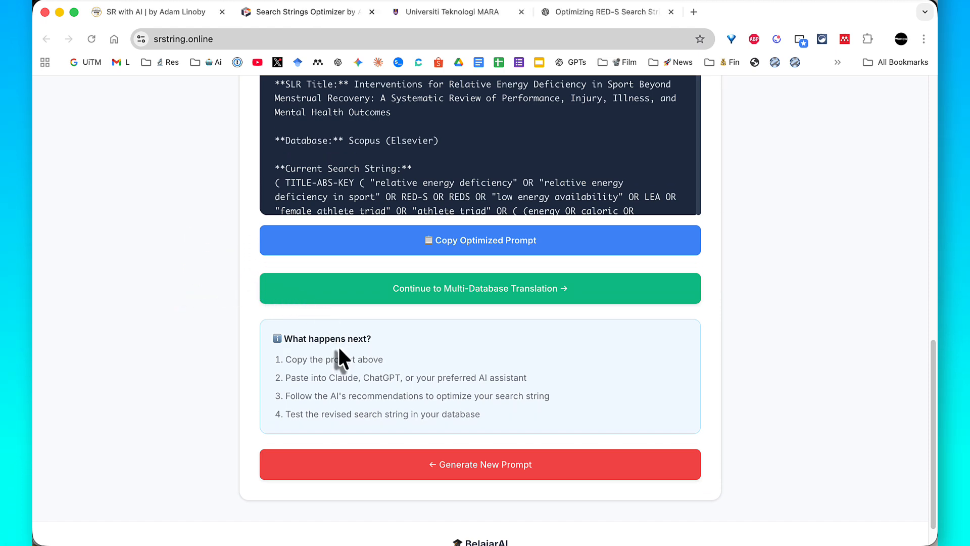
- Continue to the Multi-Database Translation stage and clear the prefilled optimized search string
click(426, 294)
scroll(426, 291, down, 2)
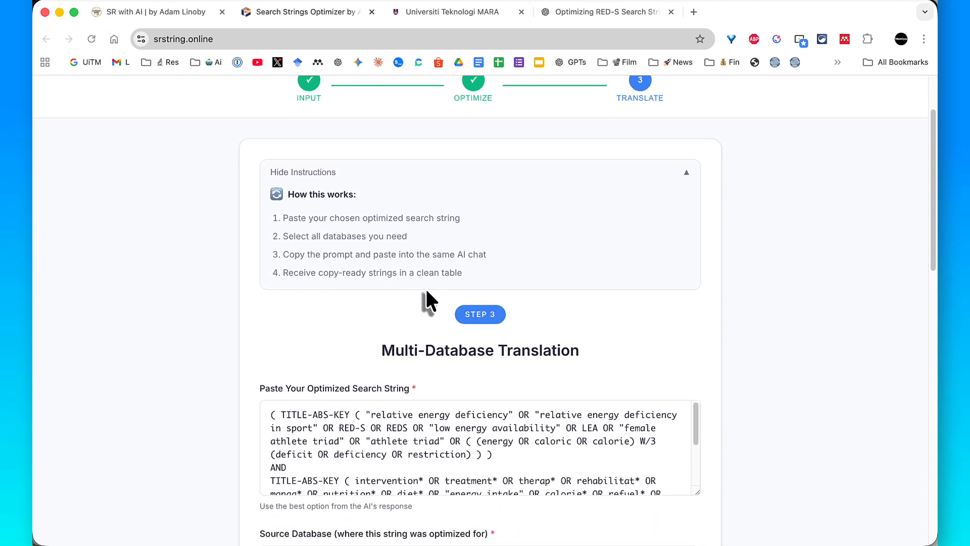
scroll(425, 298, down, 1)
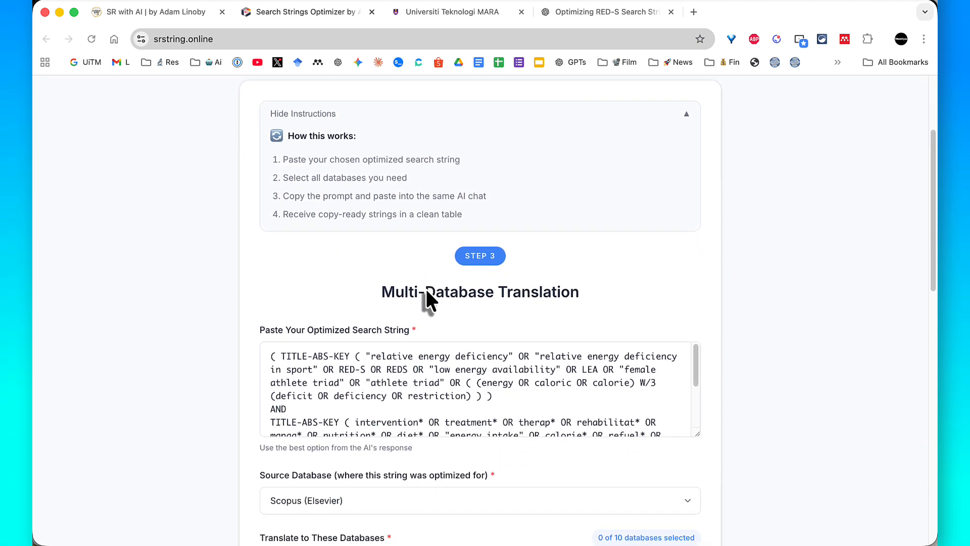
click(394, 379)
triple_click(394, 380)
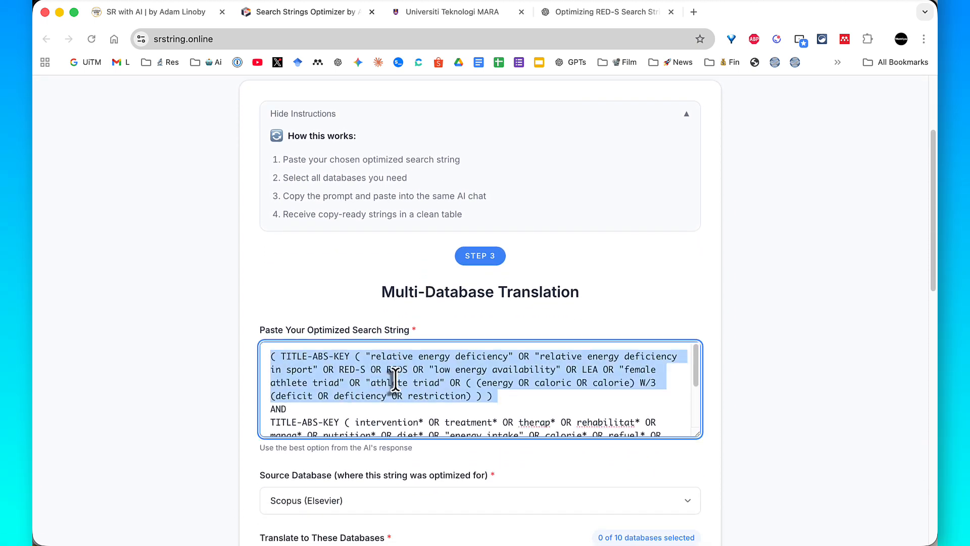
key(super+a)
key(BackSpace)
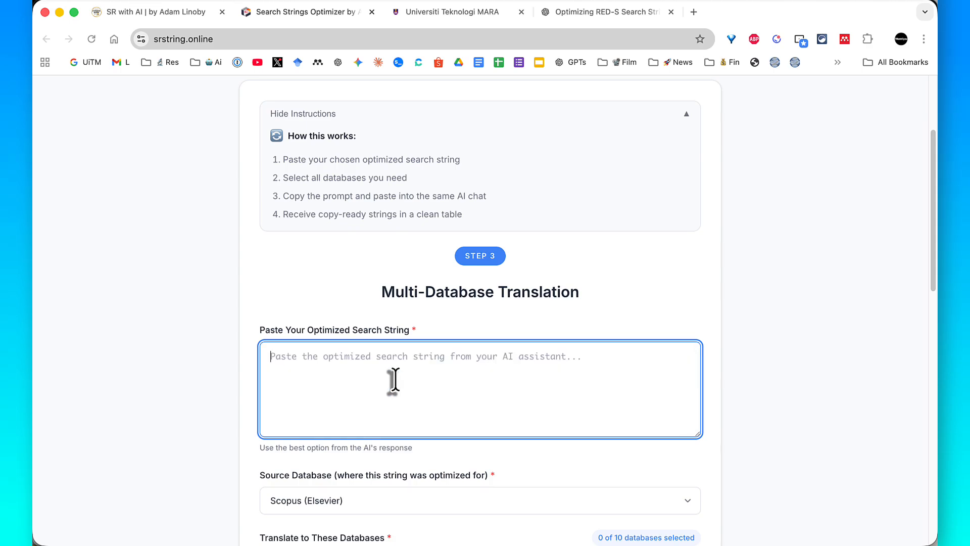
- Switch to the ChatGPT conversation, enlarge its window, and copy the Option A: Conservative Scopus search string
drag(618, 13, 524, 12)
scroll(548, 160, up, 7)
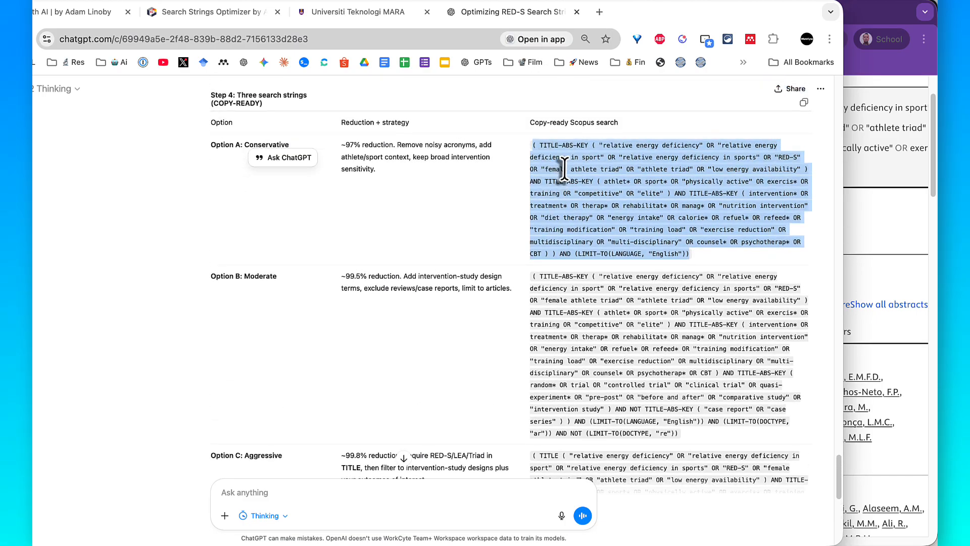
double_click(666, 10)
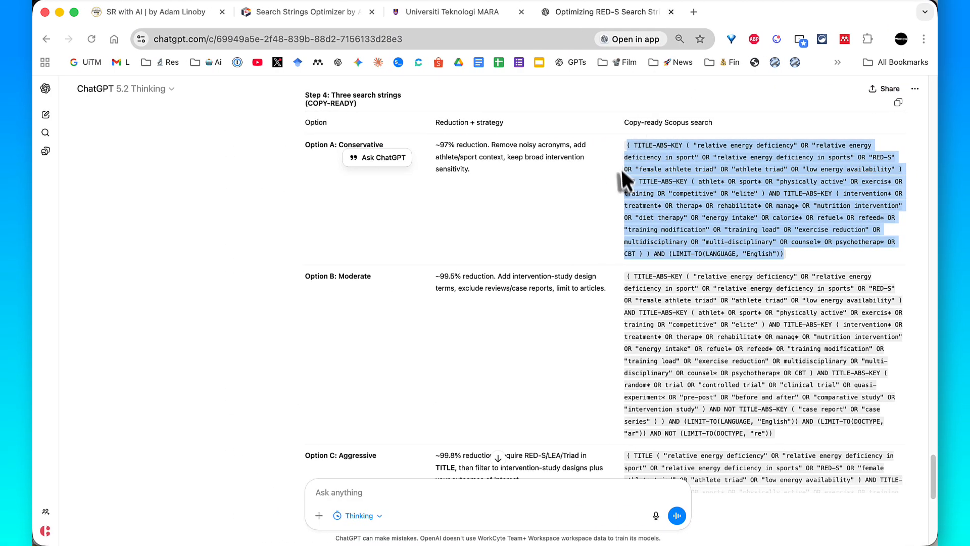
right_click(659, 202)
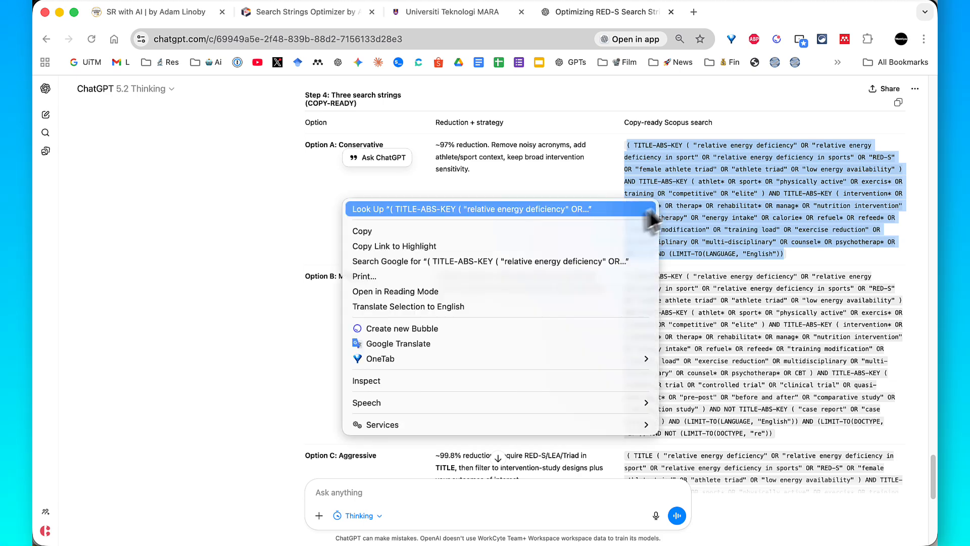
click(618, 228)
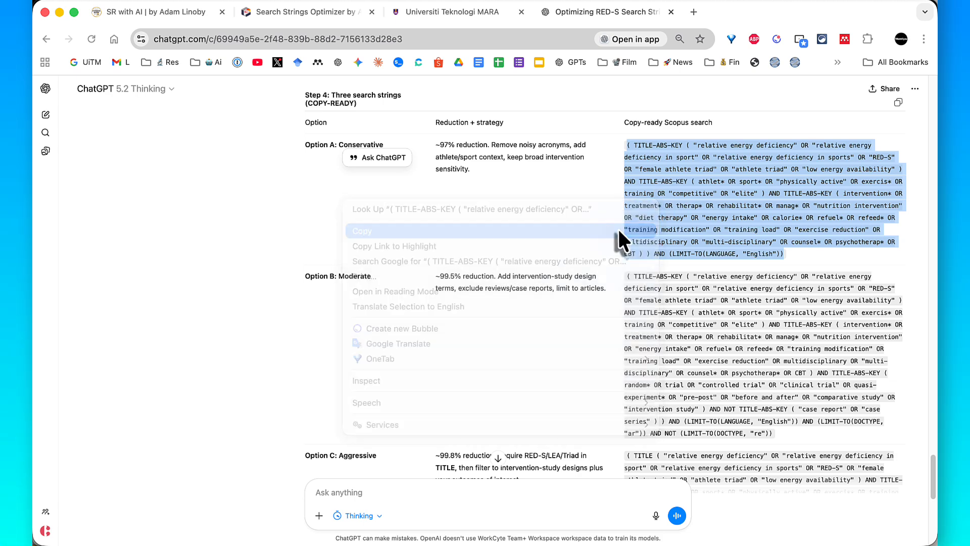
- Return to the Search Strings Optimizer page and paste the Option A string as the optimized search string for Multi-Database Translation
click(331, 11)
scroll(408, 253, down, 2)
scroll(408, 254, down, 1)
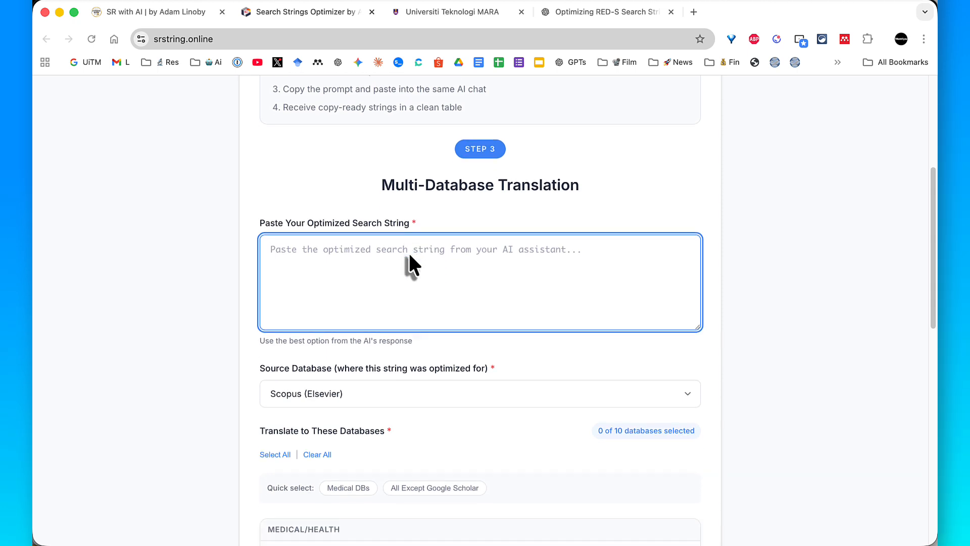
right_click(410, 255)
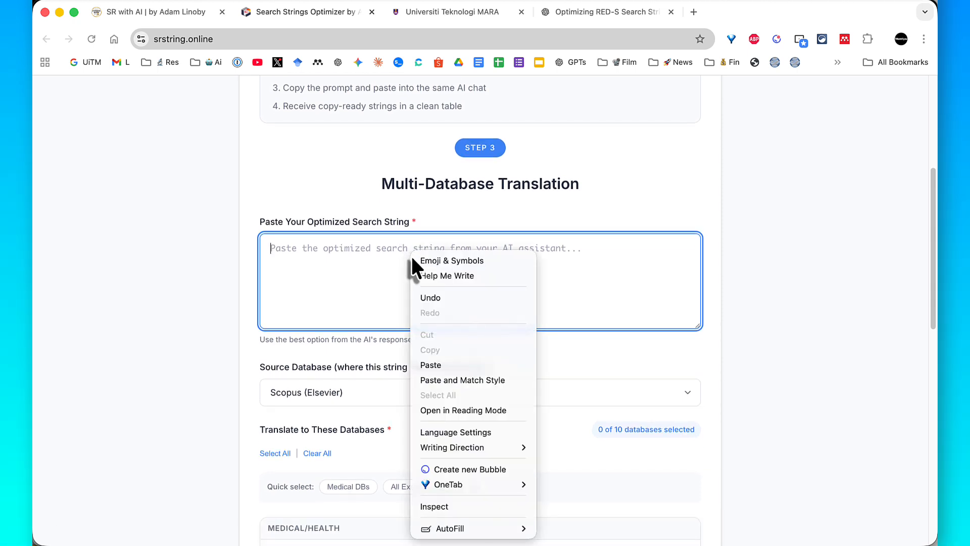
click(437, 360)
scroll(438, 363, down, 3)
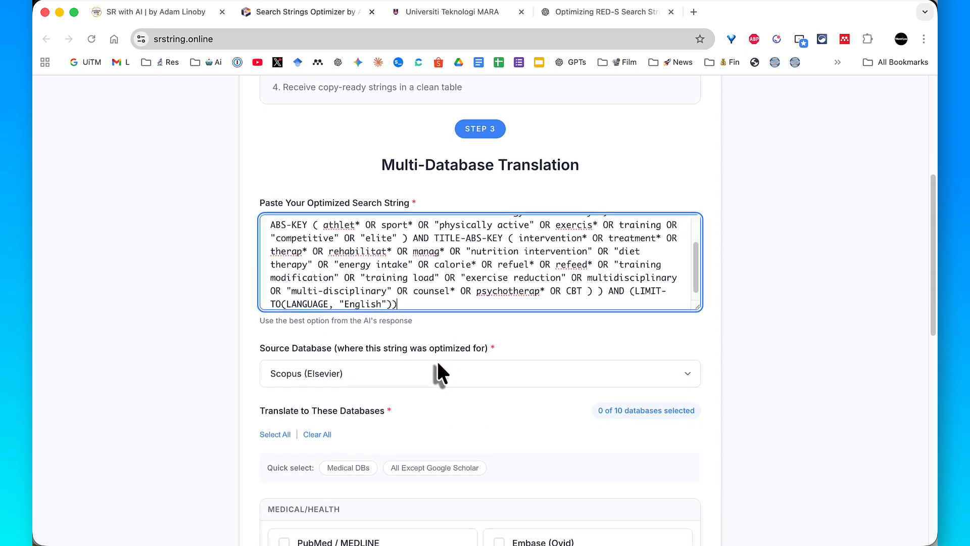
scroll(437, 364, up, 1)
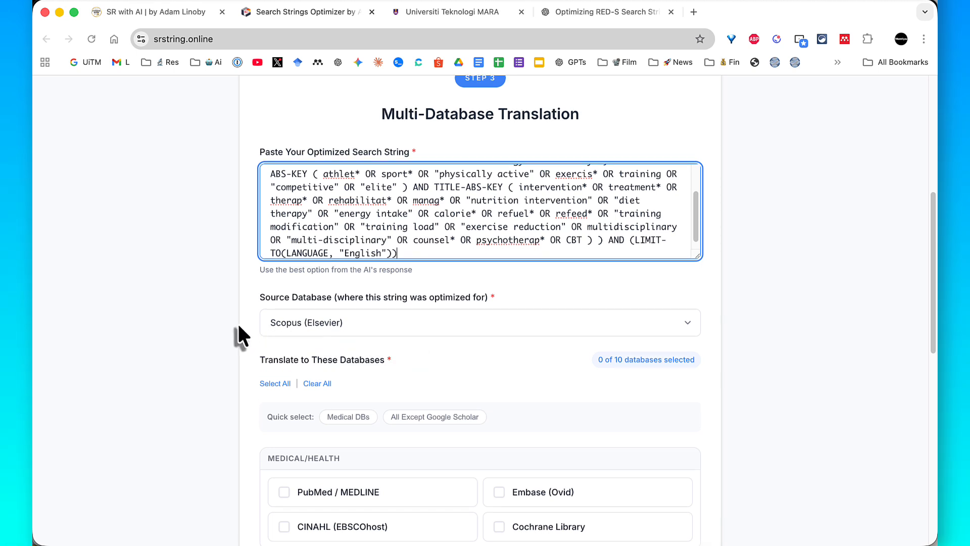
- Draw an annotation arrow from the Scopus source database to the unavailable Scopus entry among the target databases, and clear it
key(ctrl+a)
drag(238, 322, 241, 322)
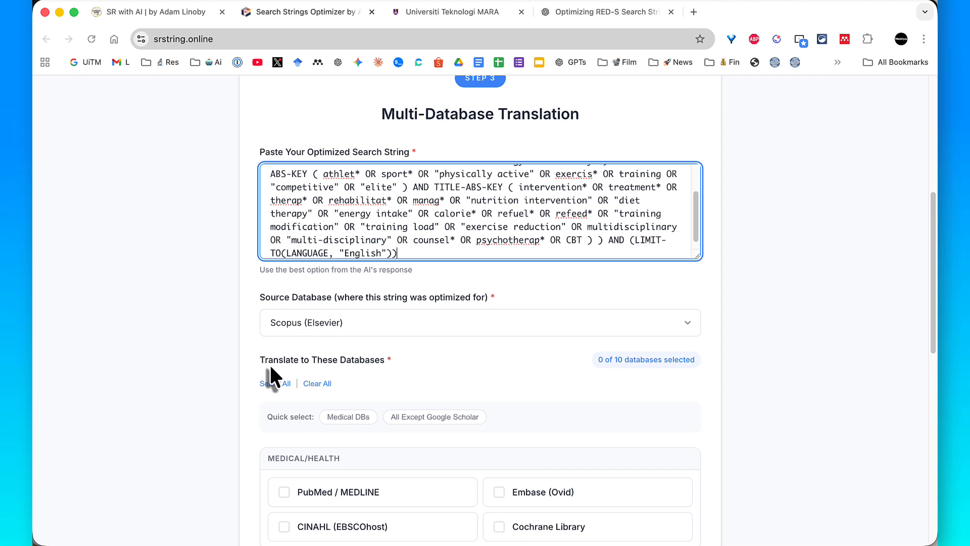
scroll(270, 368, down, 3)
scroll(271, 368, down, 3)
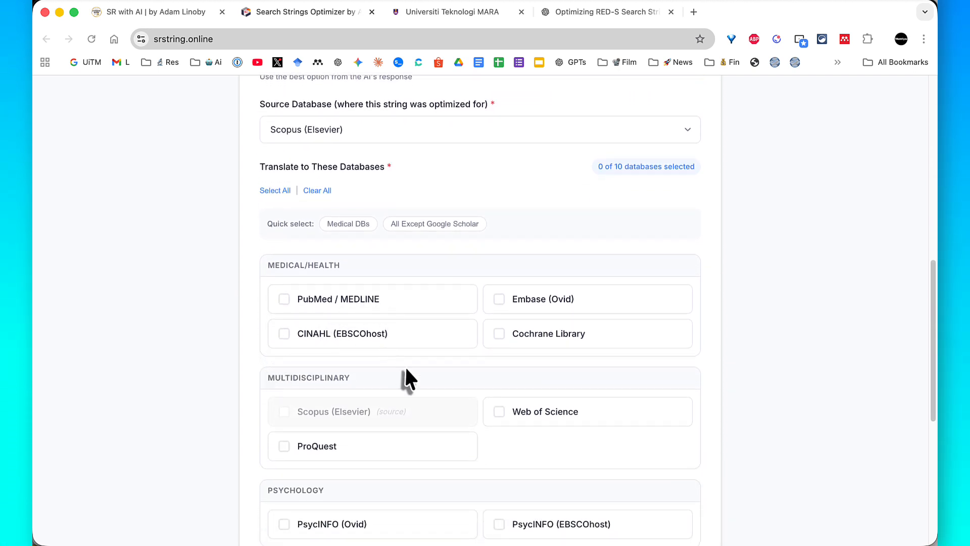
scroll(404, 365, down, 1)
scroll(406, 374, down, 1)
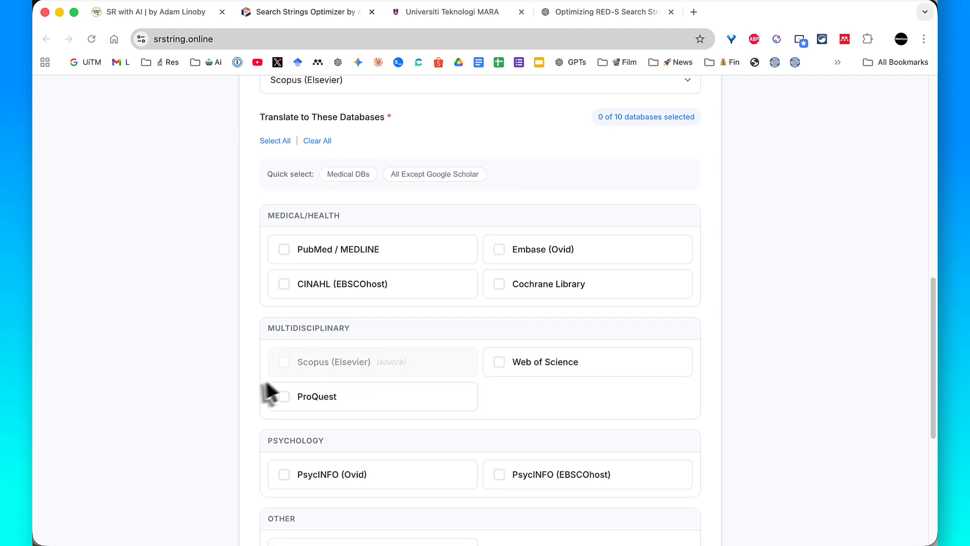
key(ctrl+a)
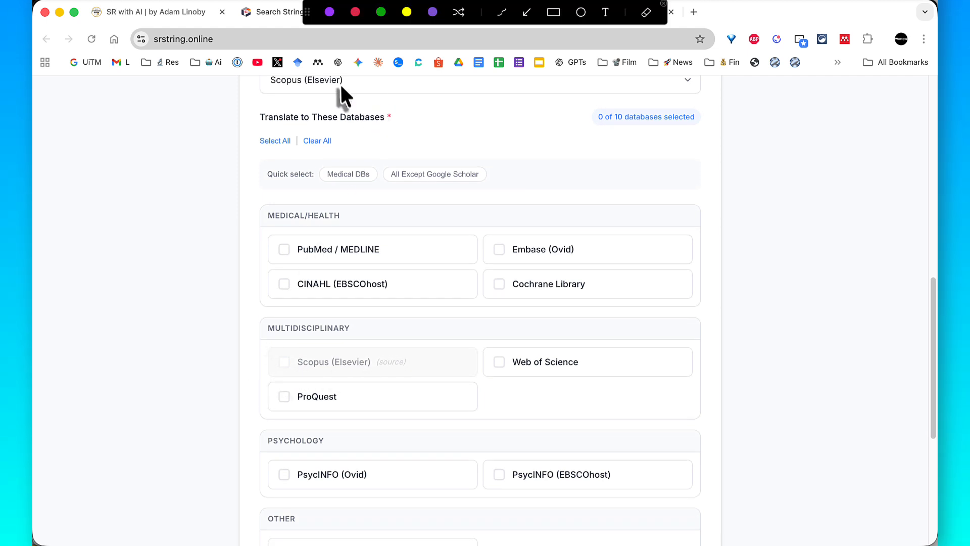
mouse_move(341, 83)
mouse_down()
mouse_move(344, 218)
mouse_move(309, 354)
mouse_move(388, 357)
mouse_up()
key(Escape)
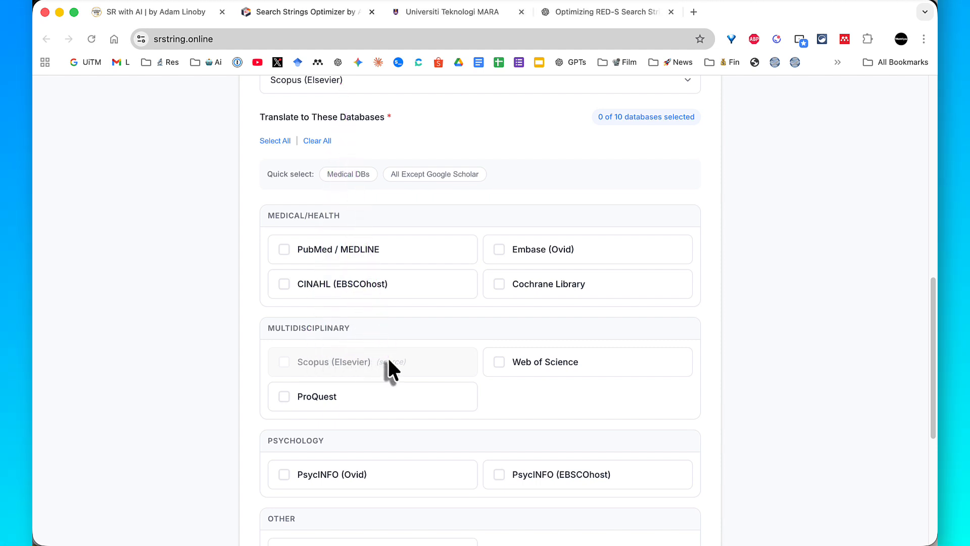
- Select PubMed / MEDLINE, Web of Science, PsycINFO (Ovid), PsycINFO (EBSCOhost) and Google Scholar as the target databases
scroll(388, 357, down, 1)
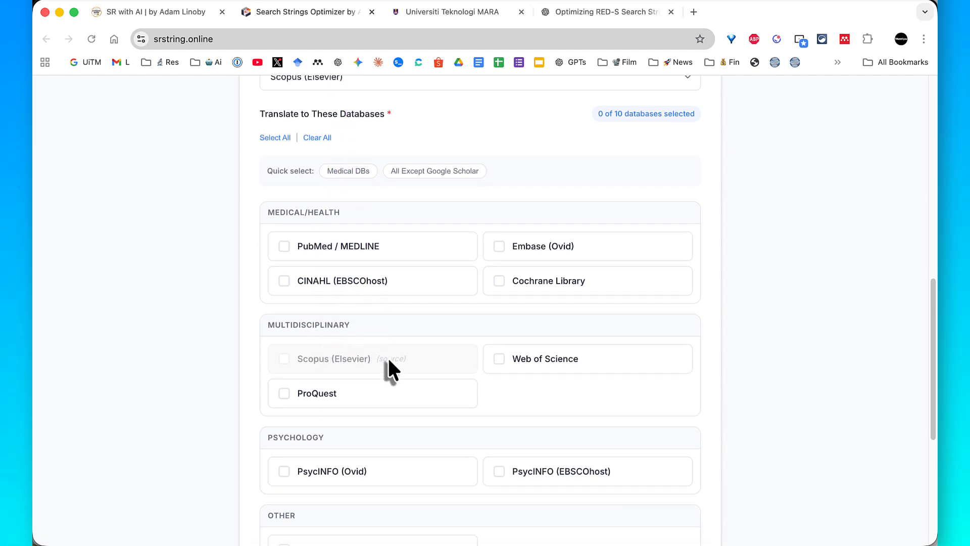
click(284, 467)
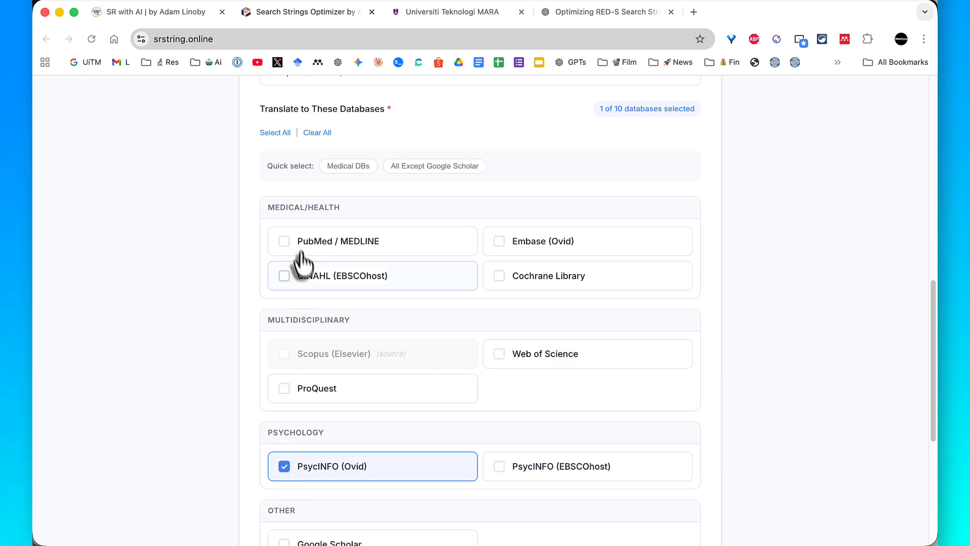
click(282, 468)
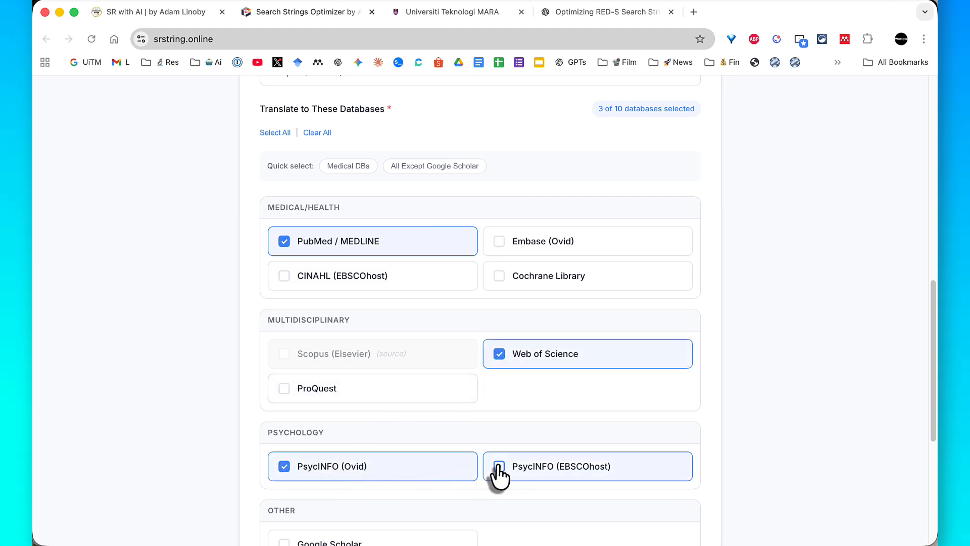
scroll(500, 475, down, 3)
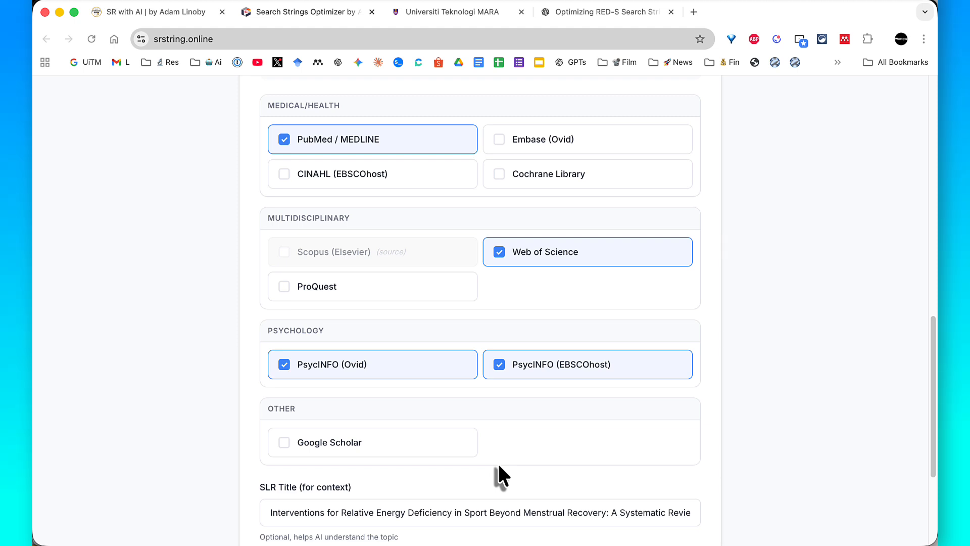
click(357, 452)
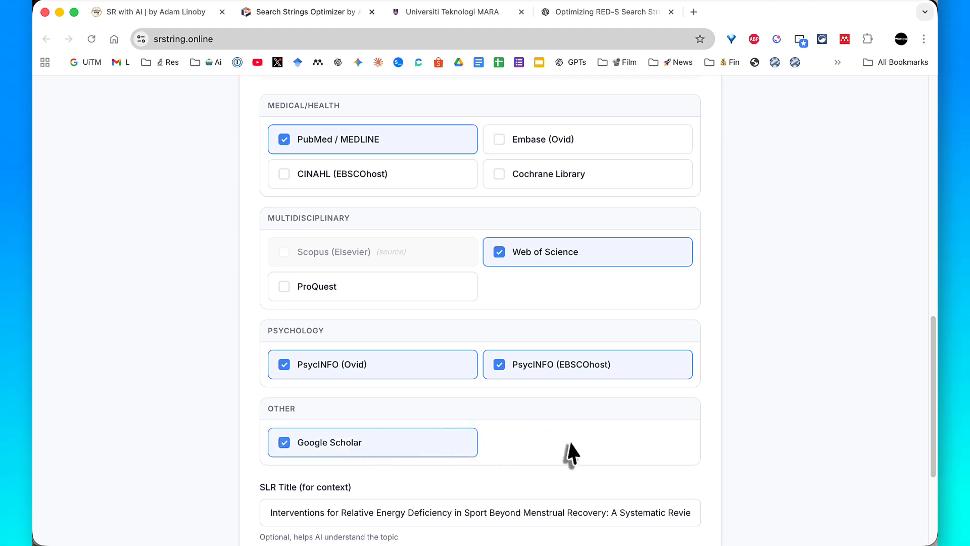
- Generate the translation prompt for the selected databases and copy it
scroll(569, 439, down, 1)
scroll(569, 443, down, 3)
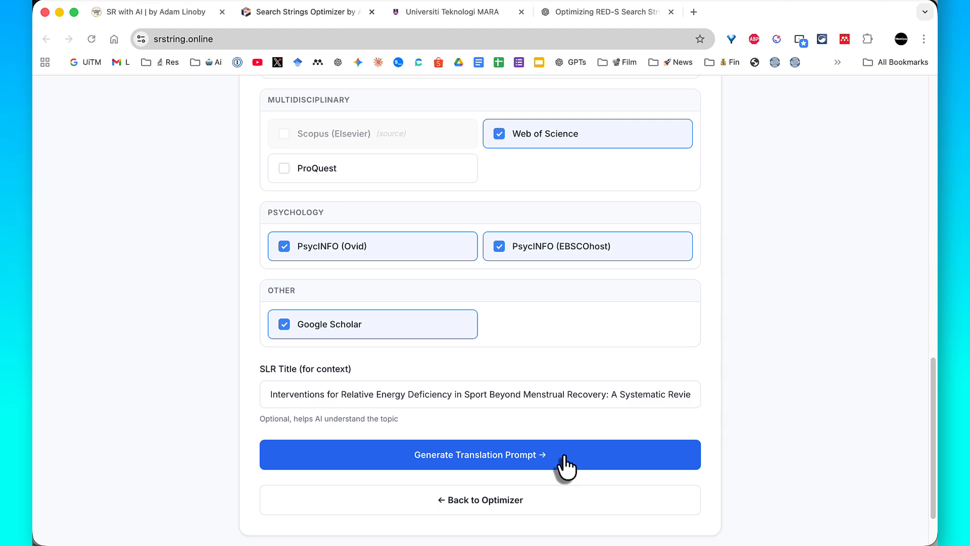
click(565, 457)
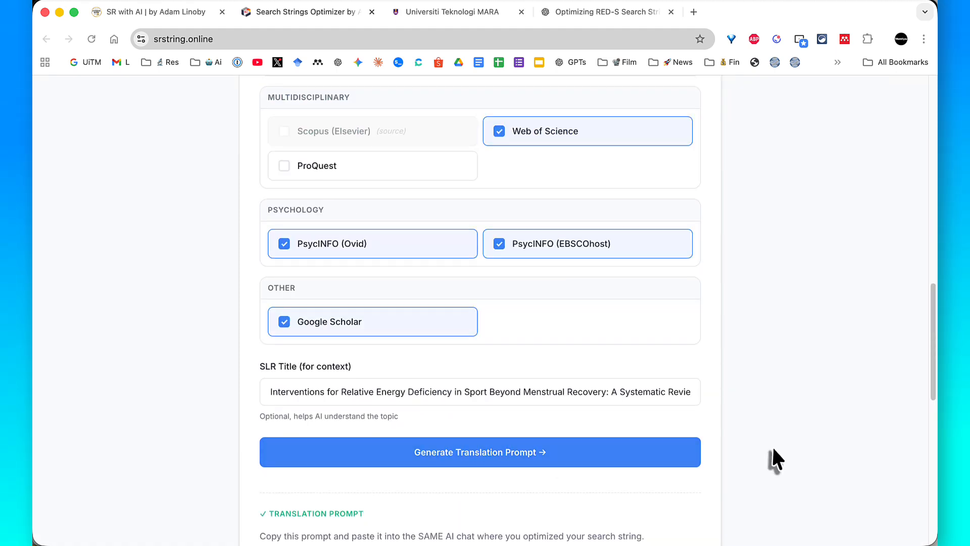
scroll(772, 444, down, 8)
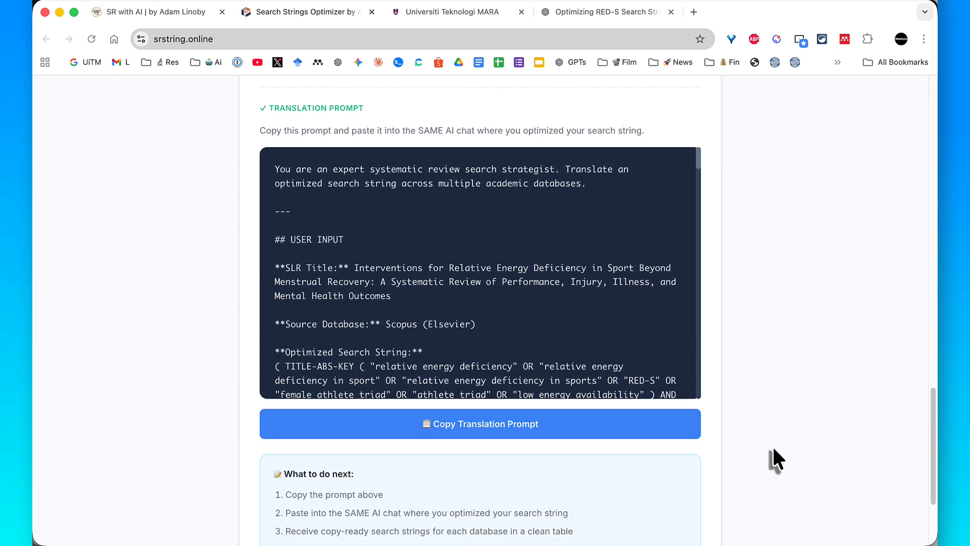
click(581, 433)
- Draw a purple annotation arrow pointing at the instruction to paste into the same AI chat, and clear the annotation
scroll(587, 445, down, 3)
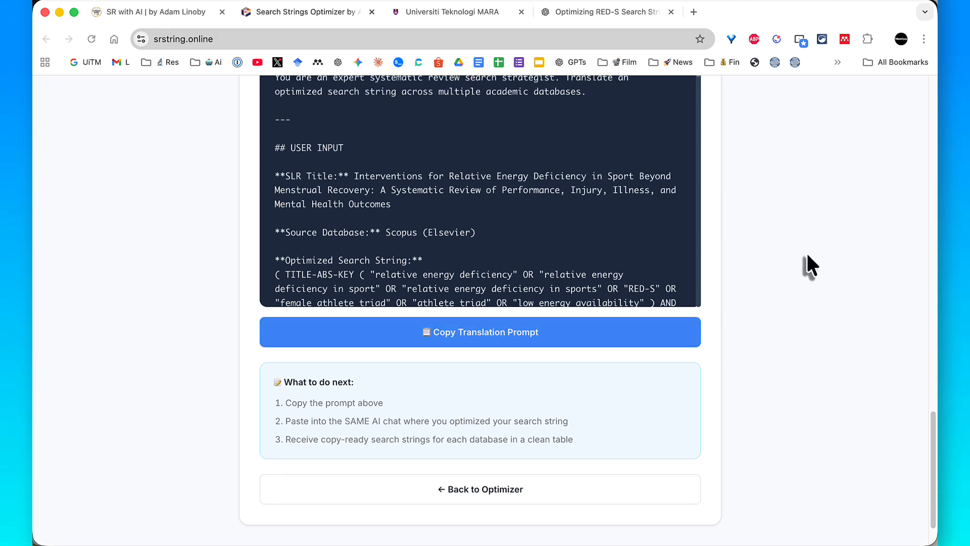
scroll(806, 256, down, 1)
key(ctrl+shift+a)
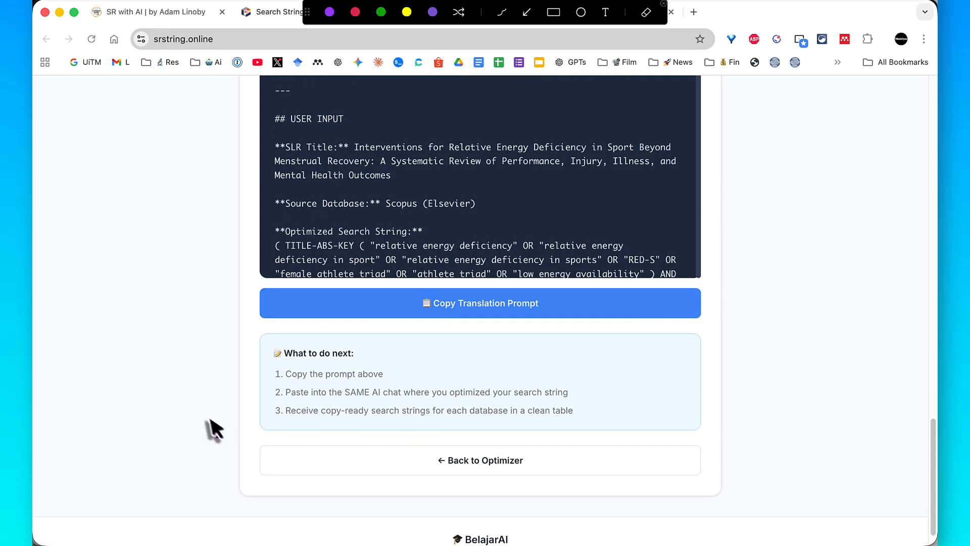
drag(207, 416, 335, 397)
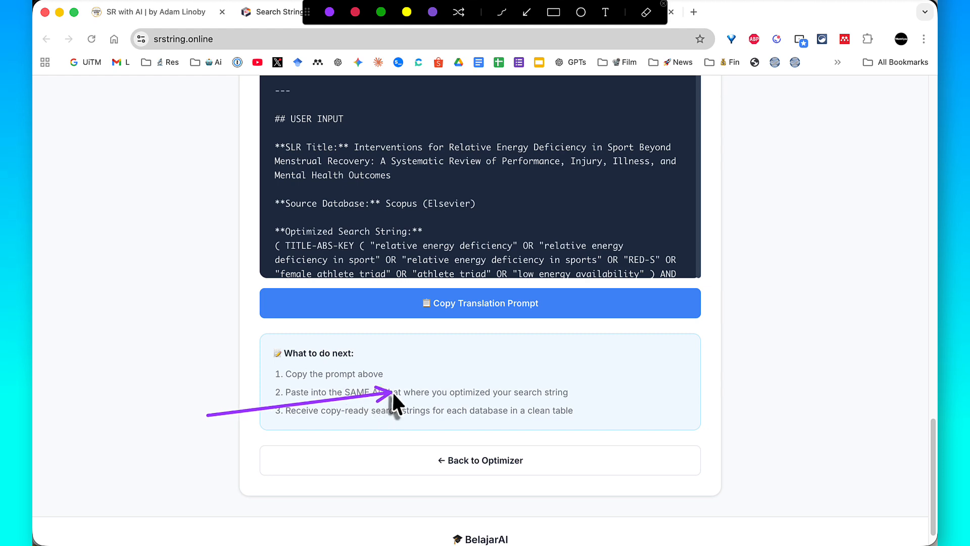
drag(393, 392, 361, 391)
key(Escape)
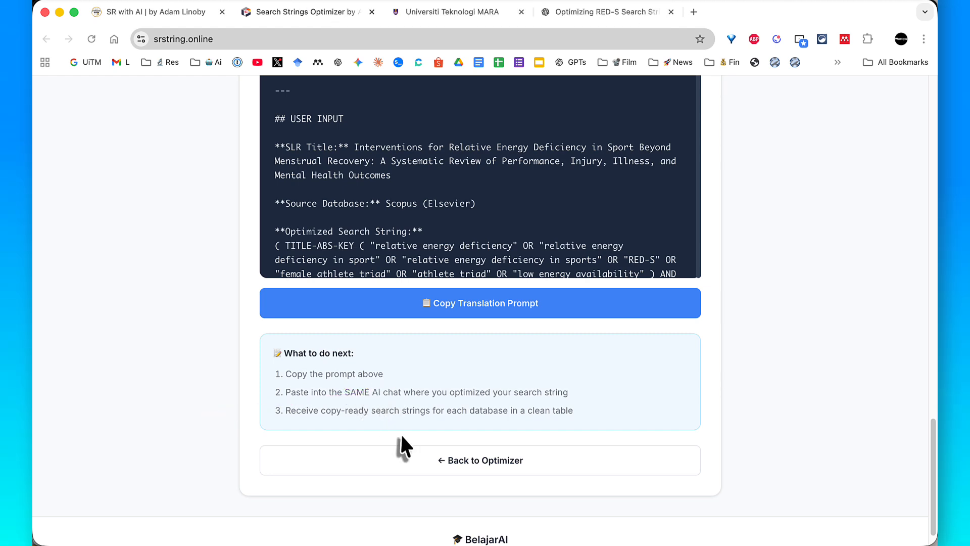
- Paste the translation prompt into the existing ChatGPT search string conversation and send it
click(578, 12)
scroll(570, 229, down, 8)
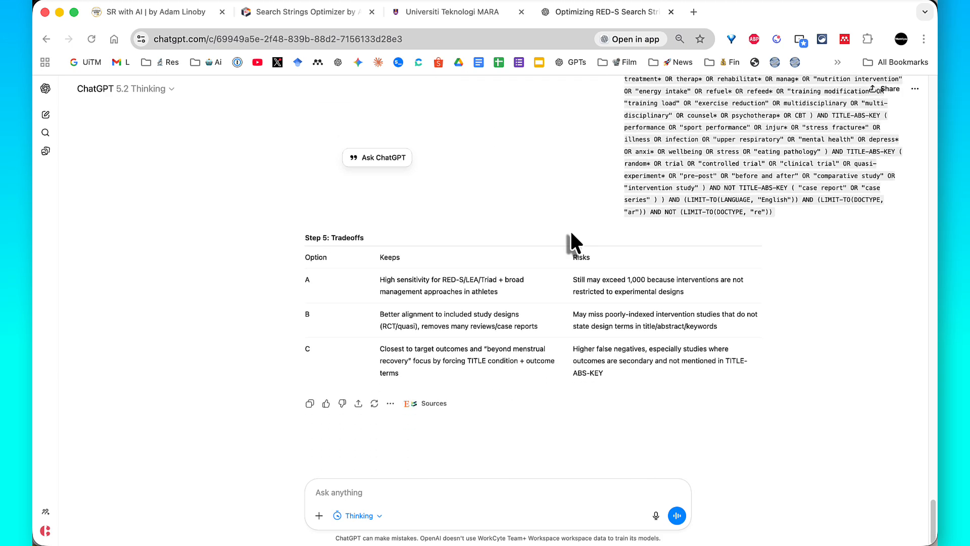
click(412, 489)
right_click(413, 489)
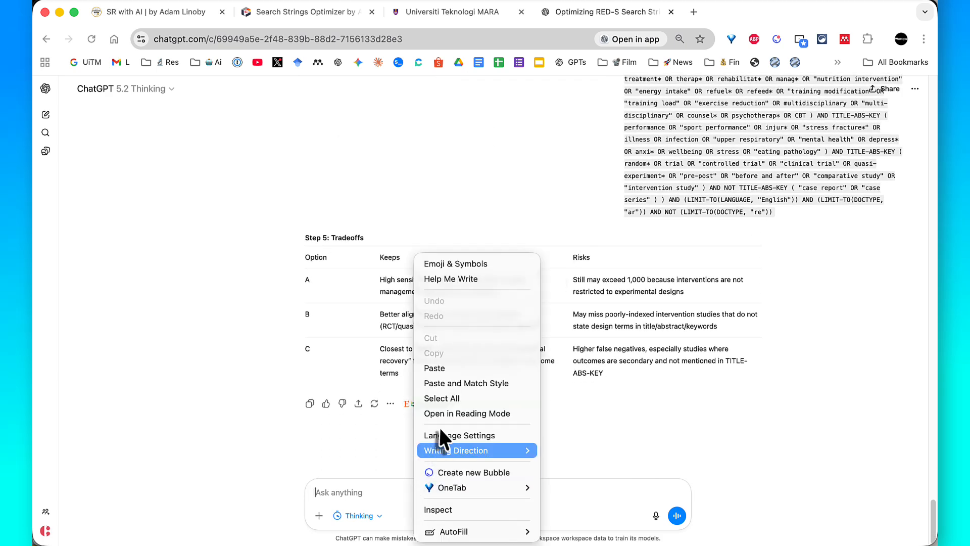
click(439, 368)
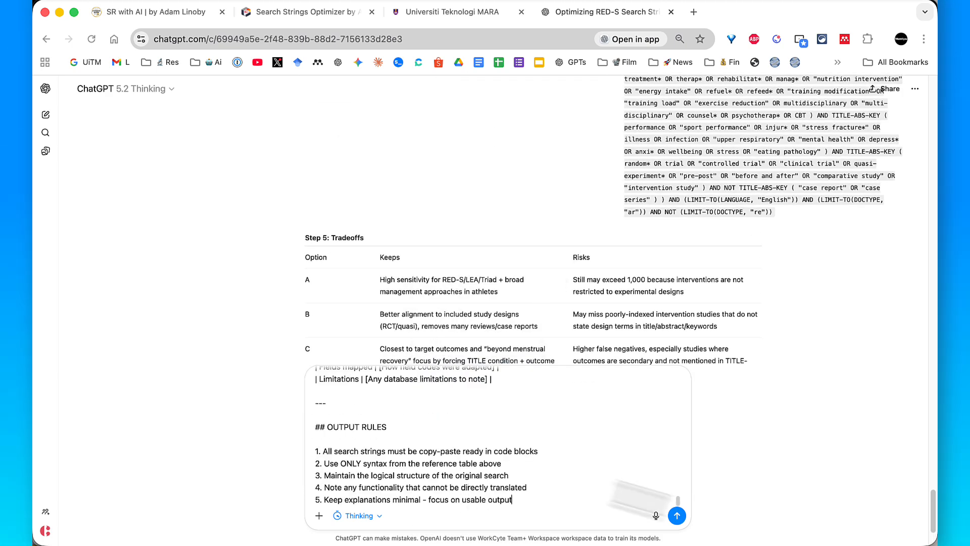
click(677, 516)
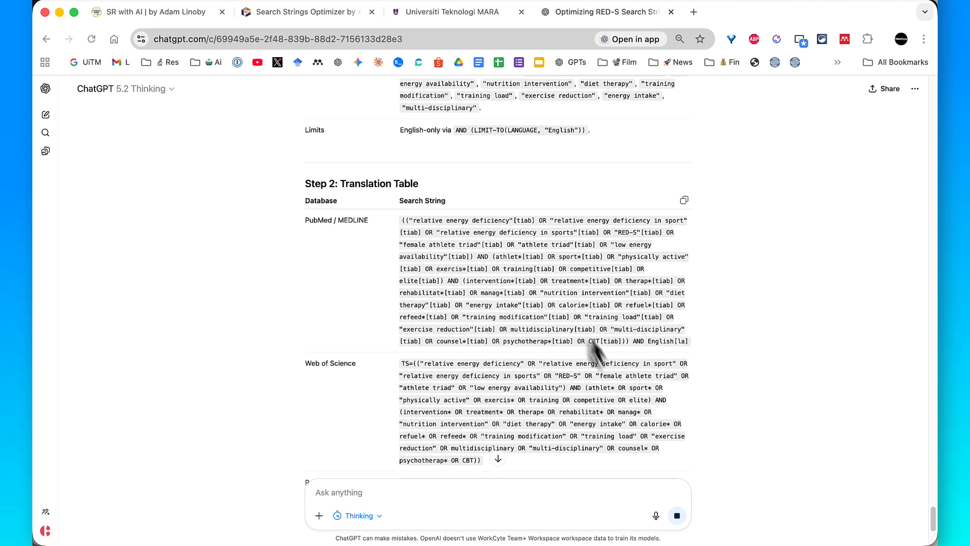
- Copy the PubMed / MEDLINE search string from the Step 2: Translation Table in ChatGPT's reply
triple_click(570, 304)
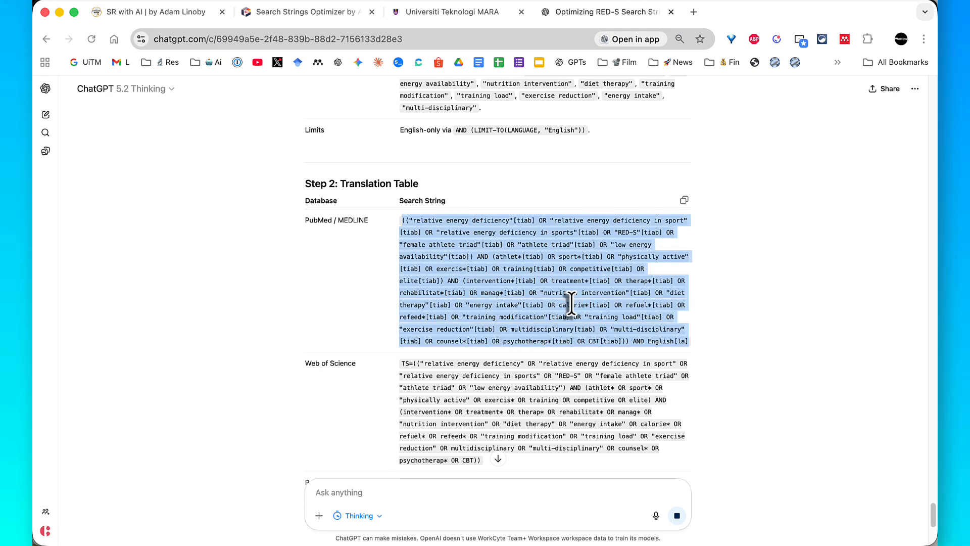
right_click(570, 304)
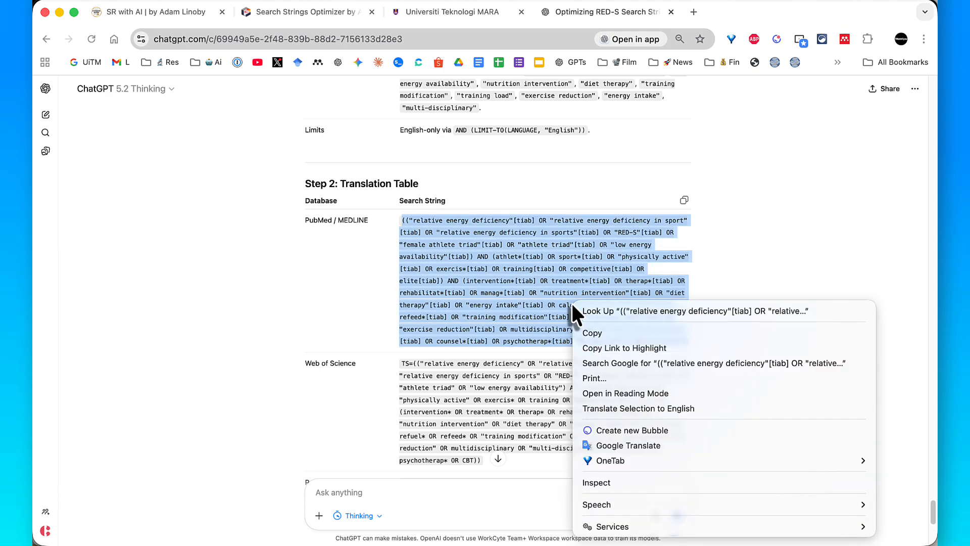
click(587, 332)
scroll(586, 331, down, 1)
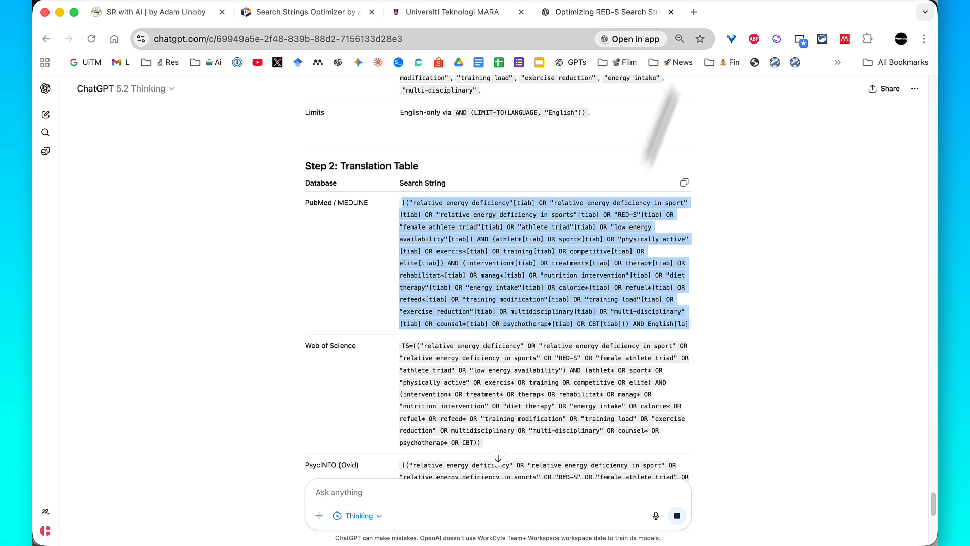
- Search the web for "pubmed" in a new browser tab and open the PubMed site from the results
click(694, 11)
text(p)
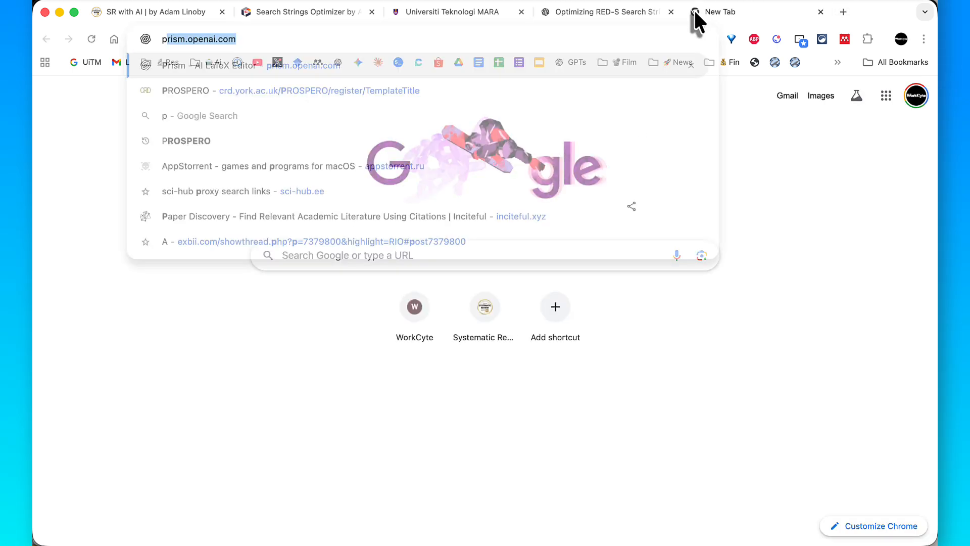
text(ubmed)
key(Return)
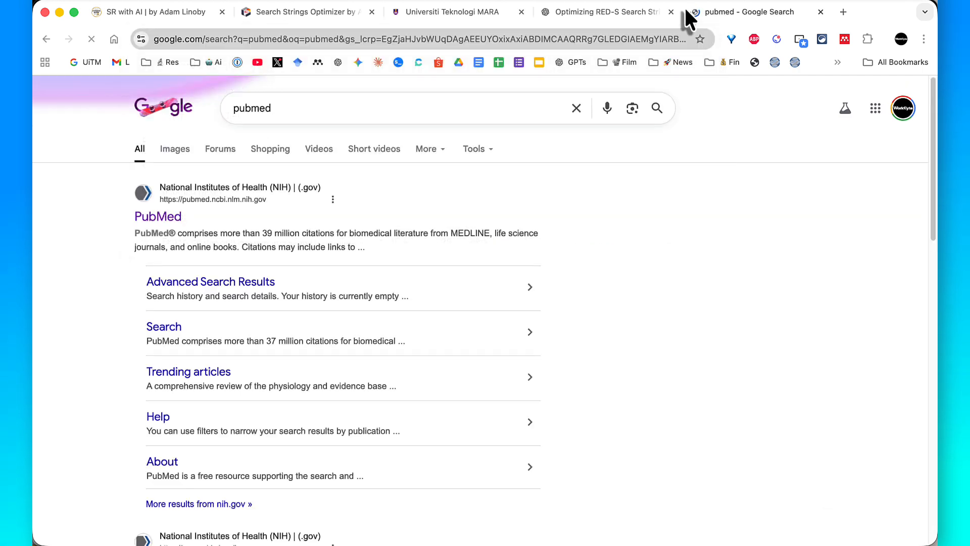
click(177, 218)
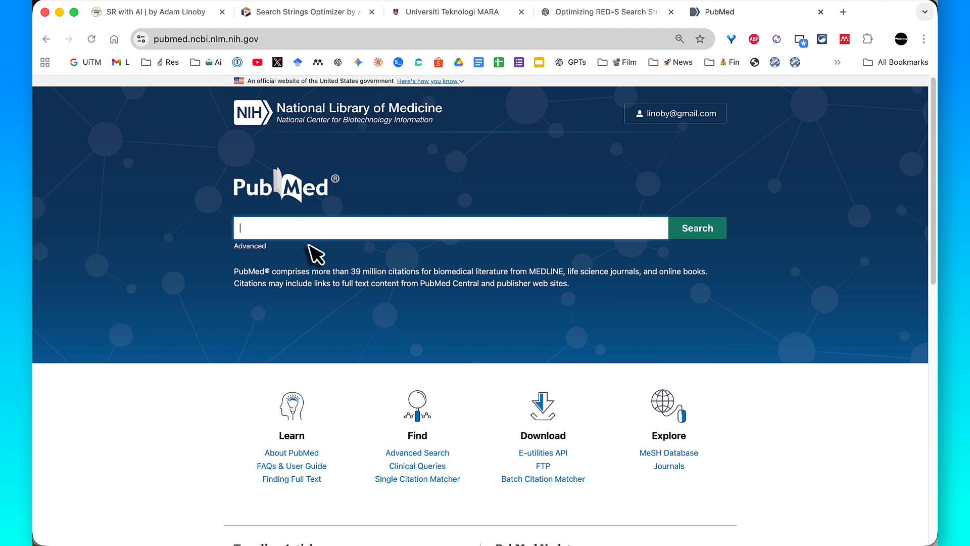
- Paste the copied PubMed search string into the query box of the PubMed Advanced Search Builder and run the search
click(251, 246)
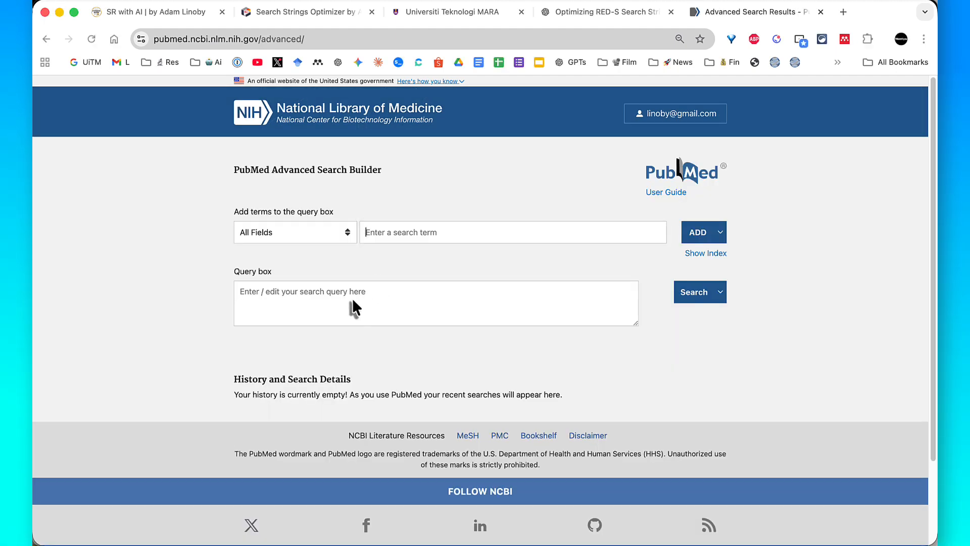
click(328, 295)
right_click(328, 293)
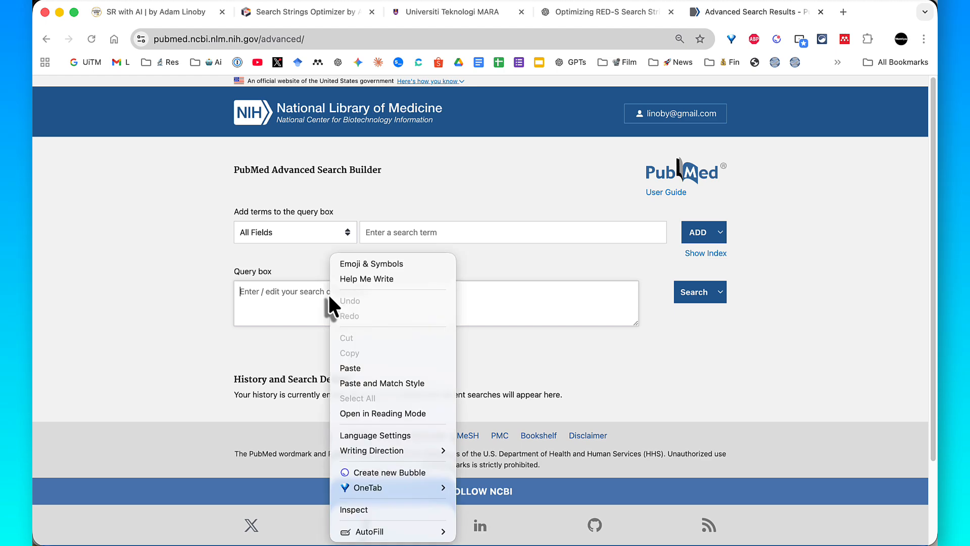
click(351, 366)
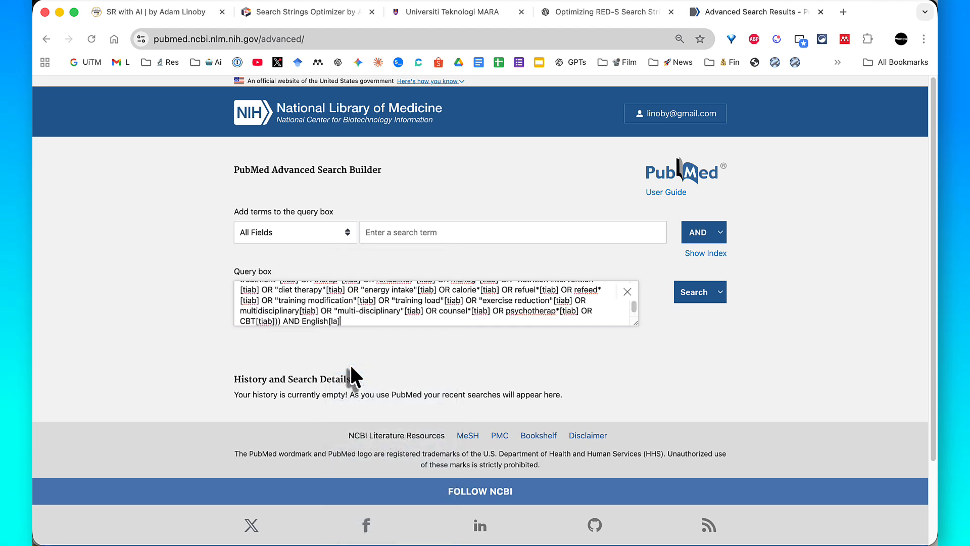
click(696, 303)
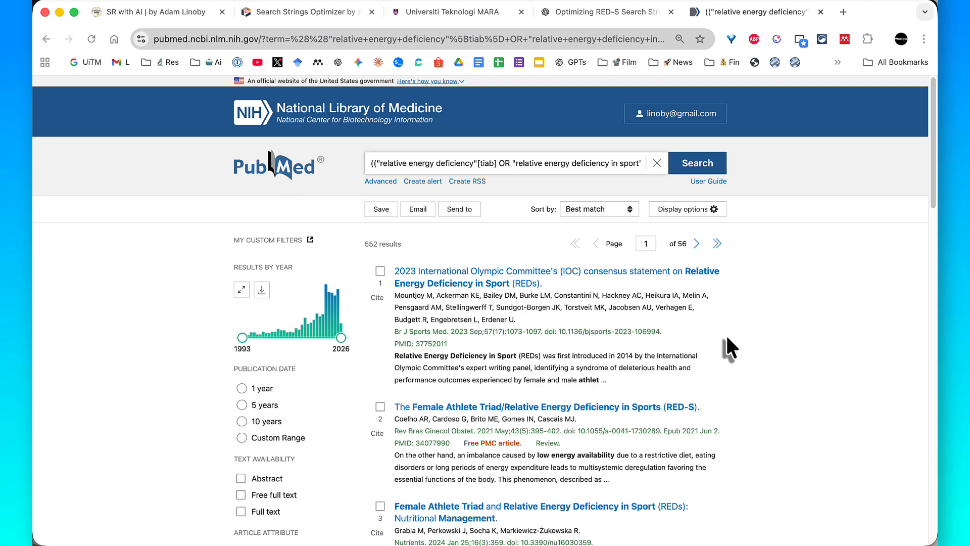
- Look through the PubMed results, outline the result count with a purple annotation rectangle, and clear the annotation
scroll(726, 334, down, 3)
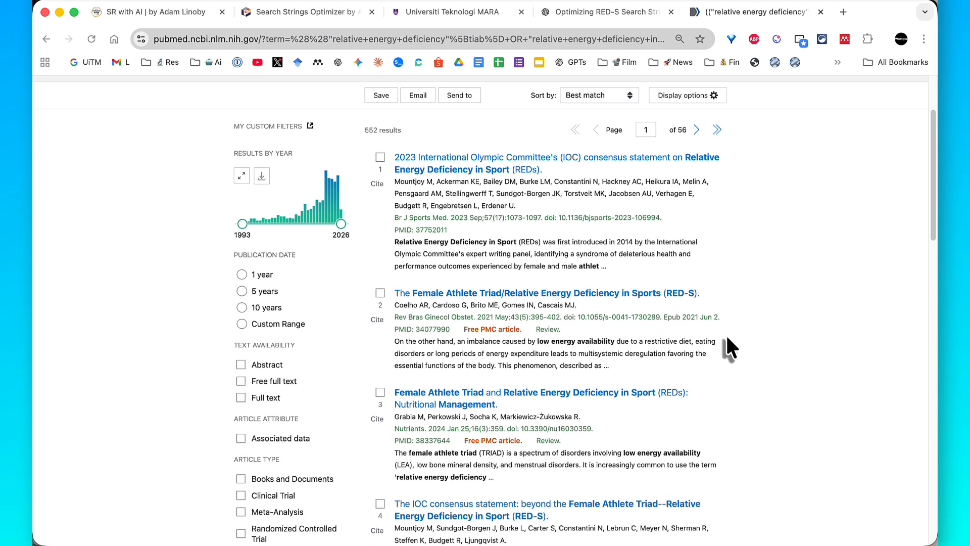
scroll(725, 334, up, 3)
scroll(726, 333, down, 2)
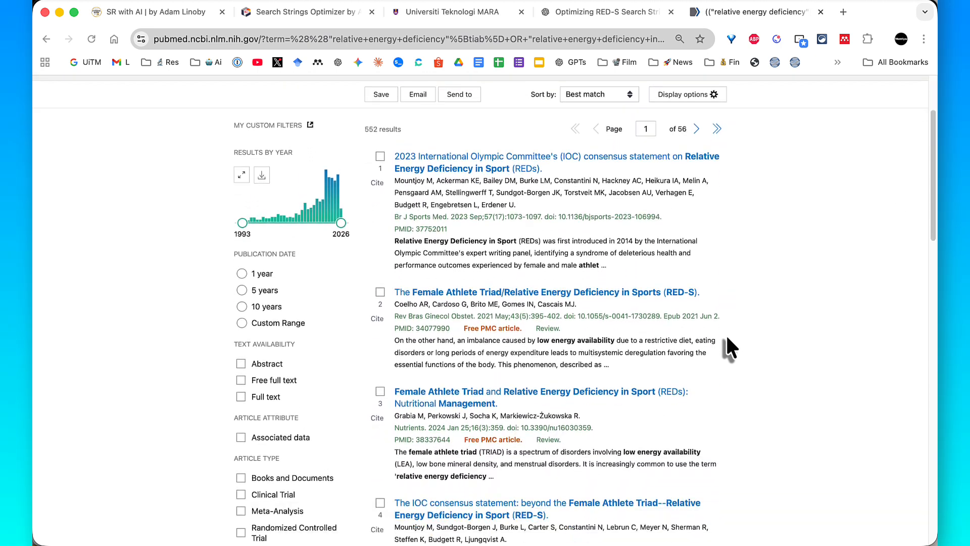
scroll(726, 334, up, 1)
scroll(727, 345, up, 1)
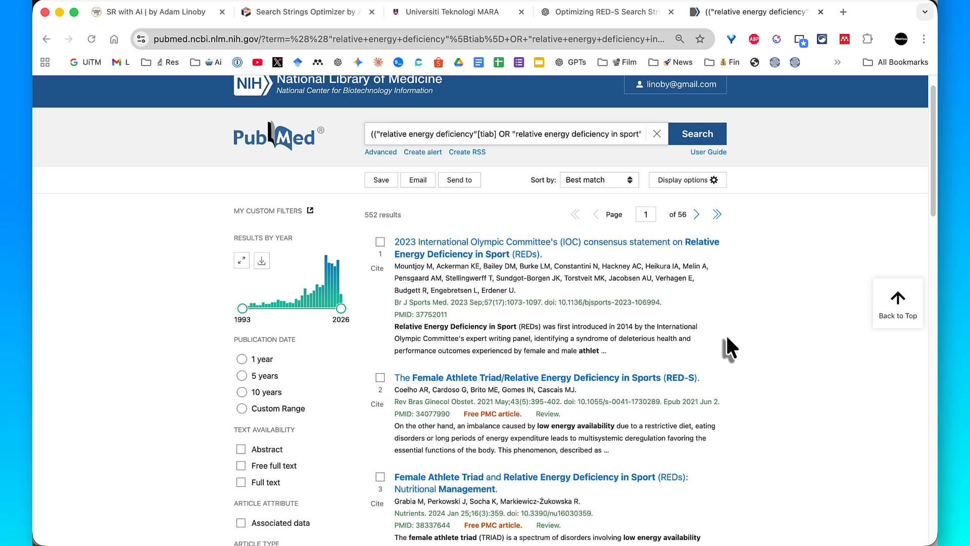
scroll(728, 345, up, 1)
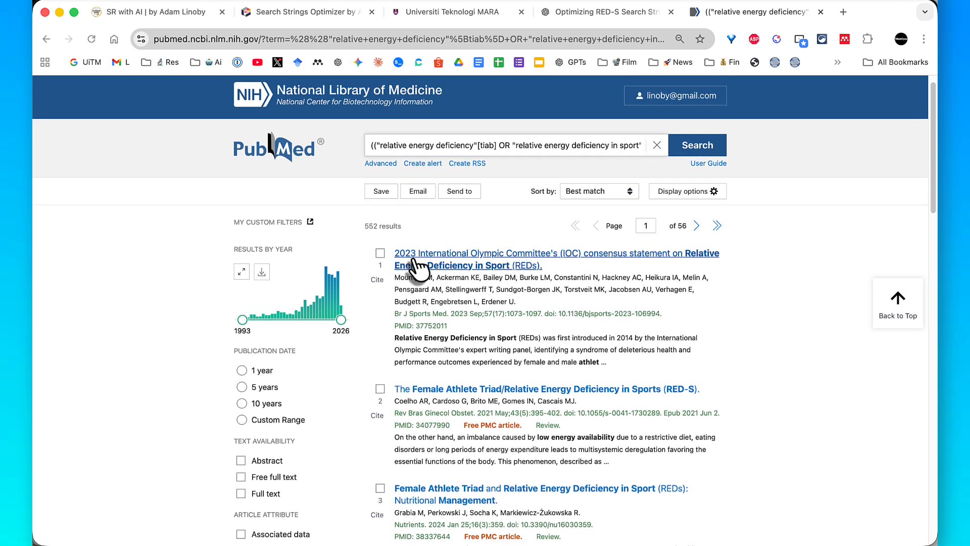
key(ctrl+a)
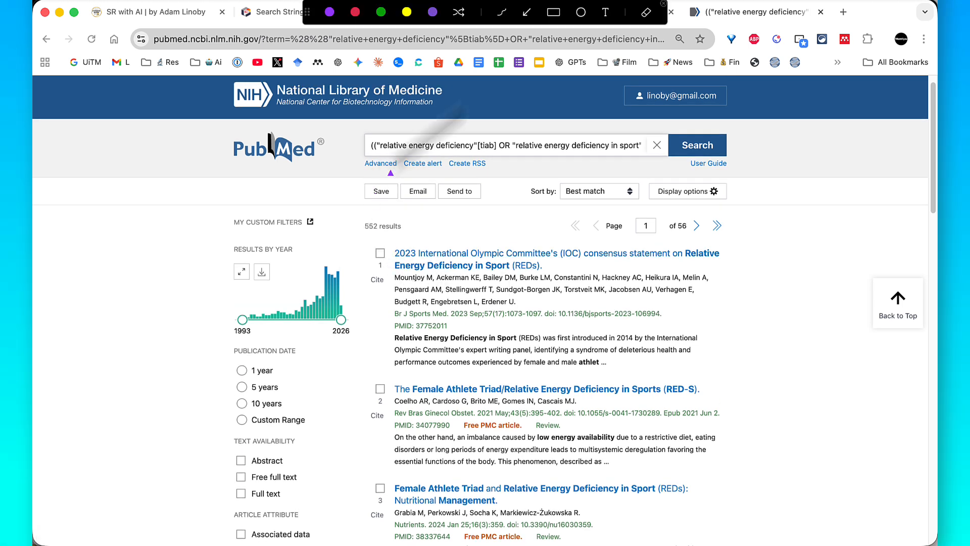
click(552, 14)
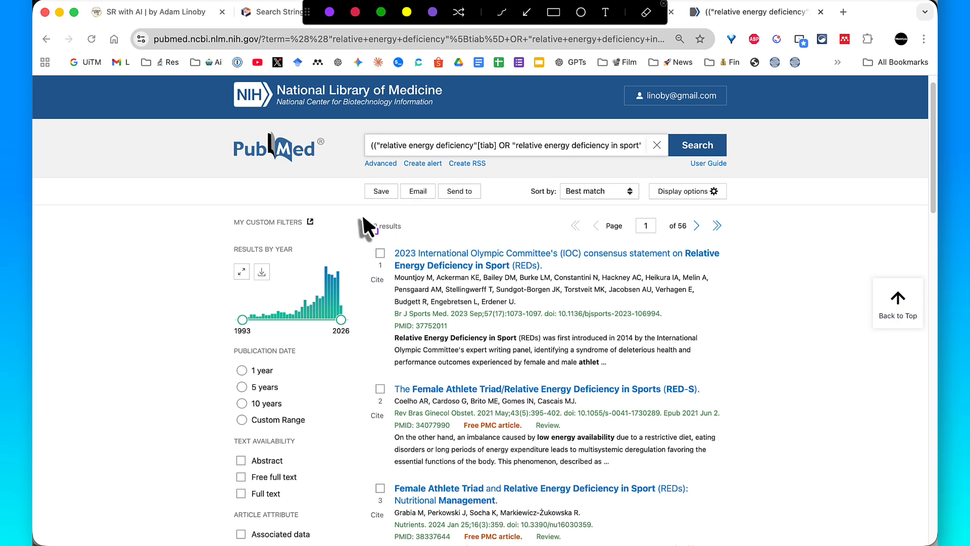
drag(358, 217, 410, 231)
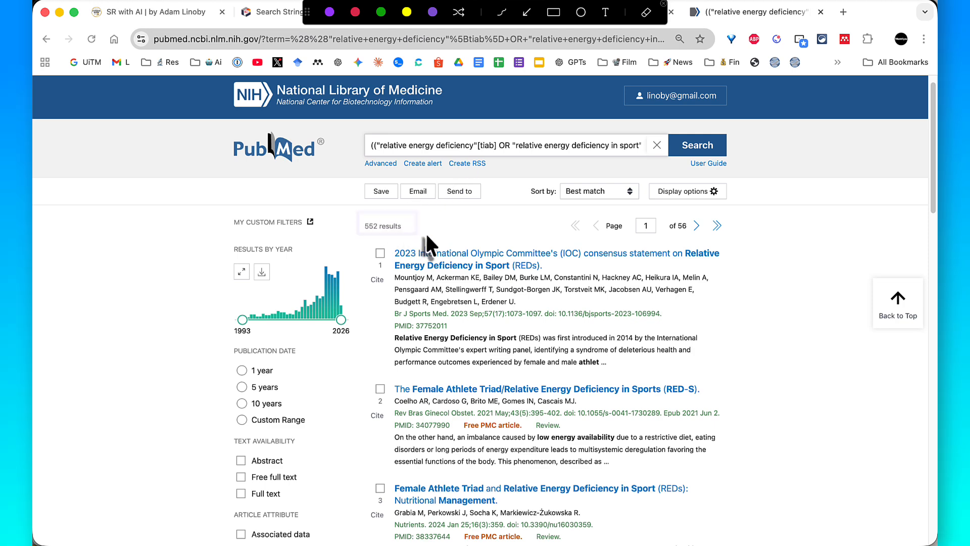
key(Escape)
- Switch to the Universiti Teknologi MARA library portal, search its resources for "web of science", and open the Web of Science database
key(super+grave)
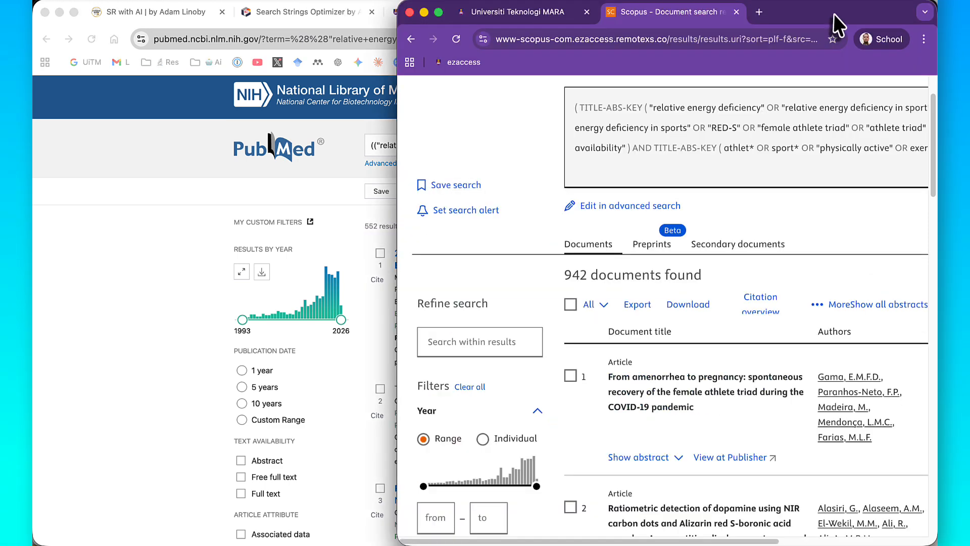
click(561, 14)
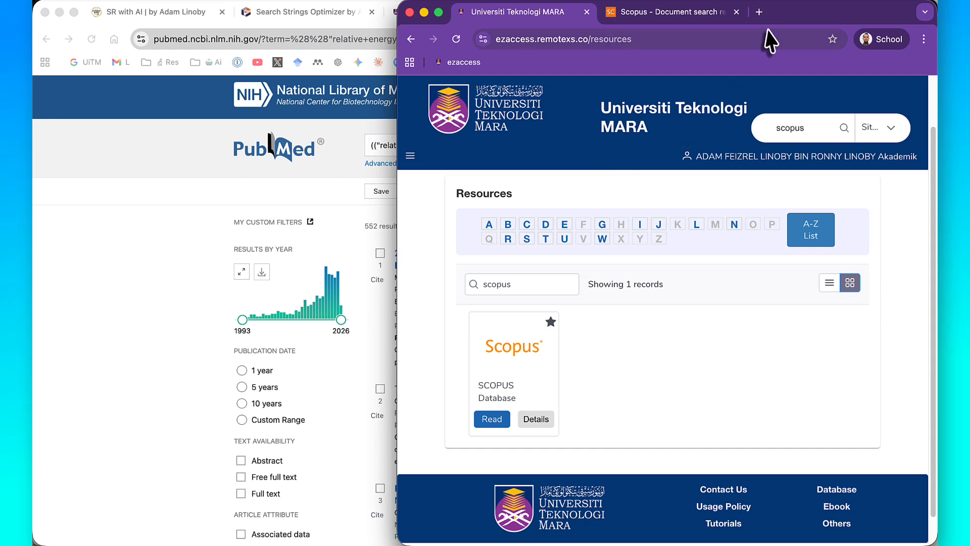
double_click(801, 16)
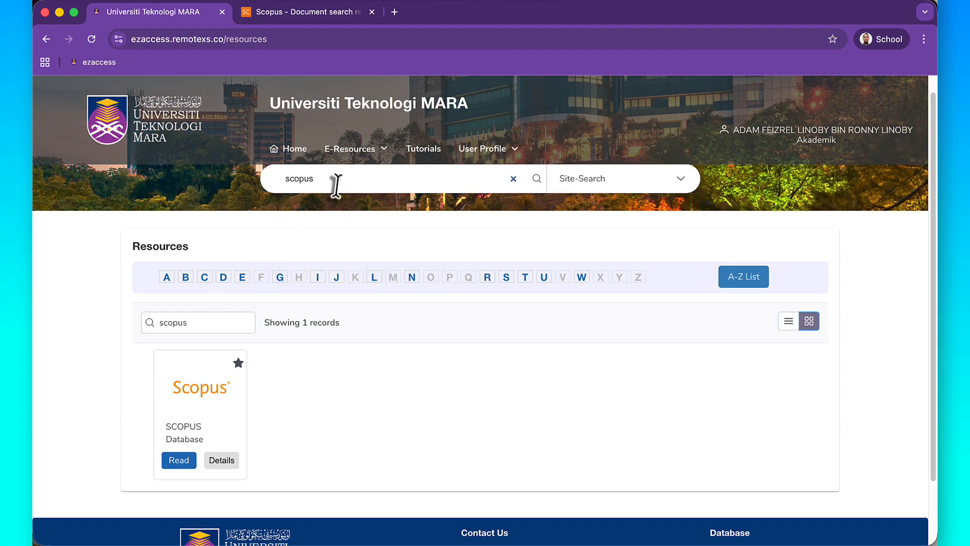
text(web of science)
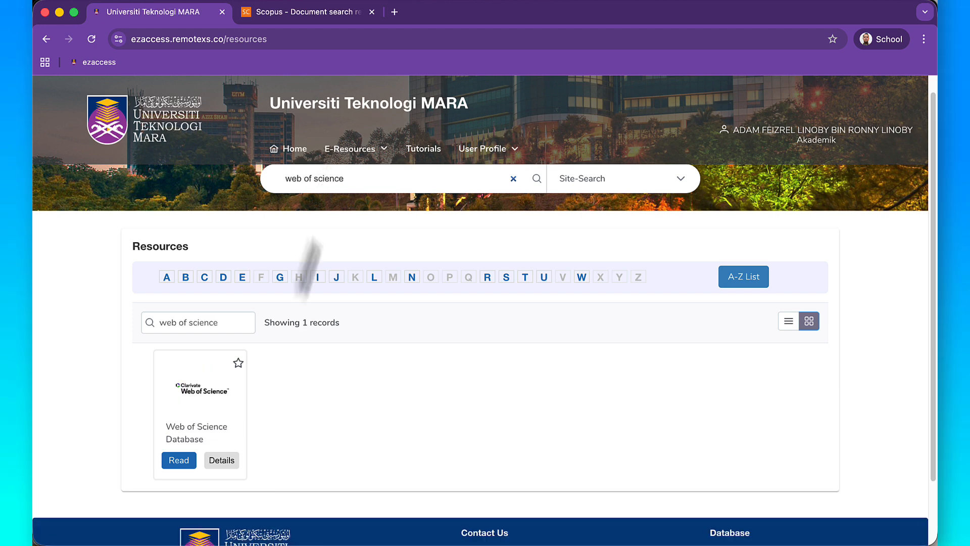
scroll(265, 374, down, 3)
click(202, 319)
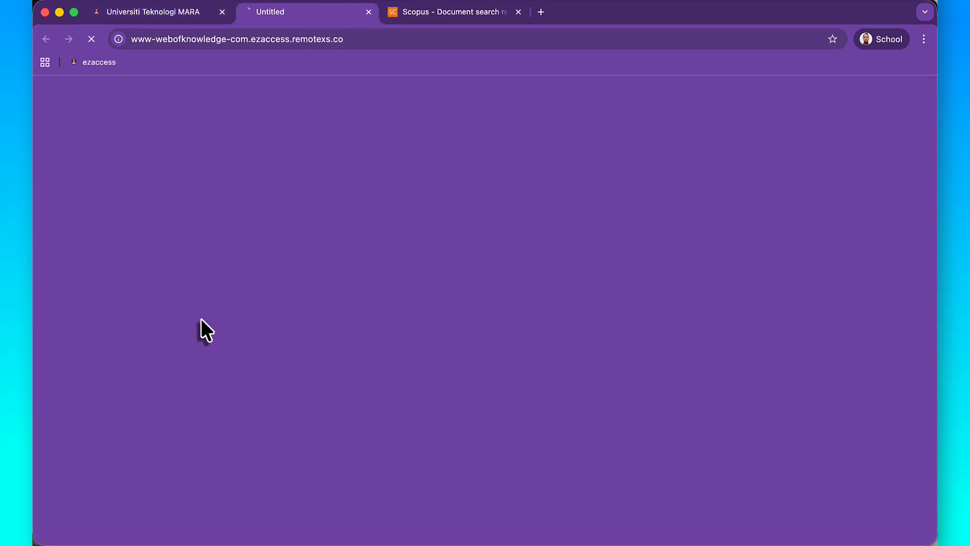
- Sign in to Web of Science and open the Query Builder under Advanced Search
click(796, 123)
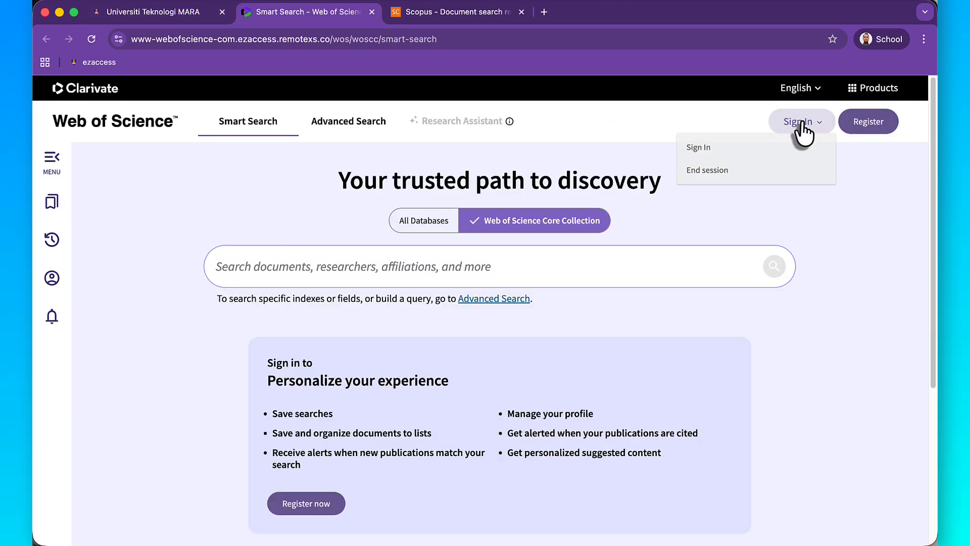
click(734, 151)
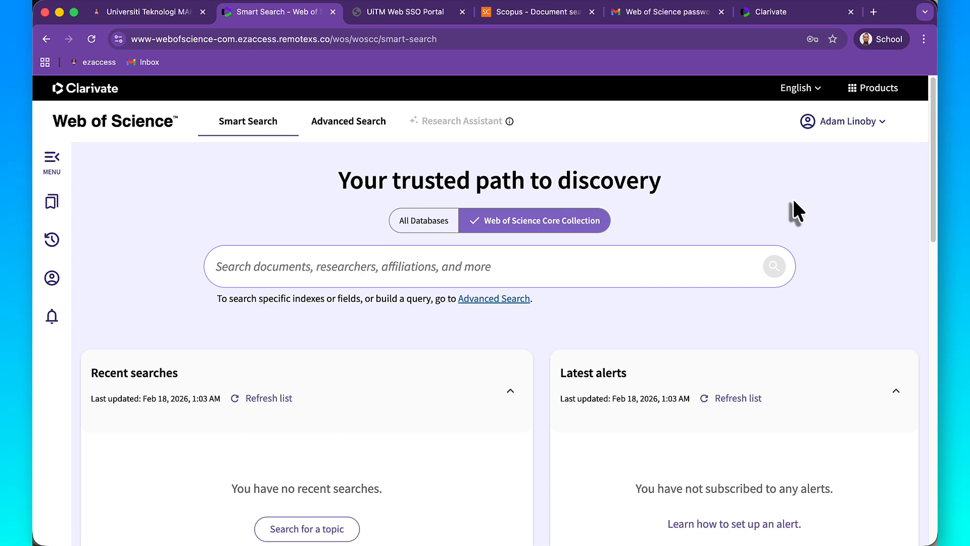
click(492, 298)
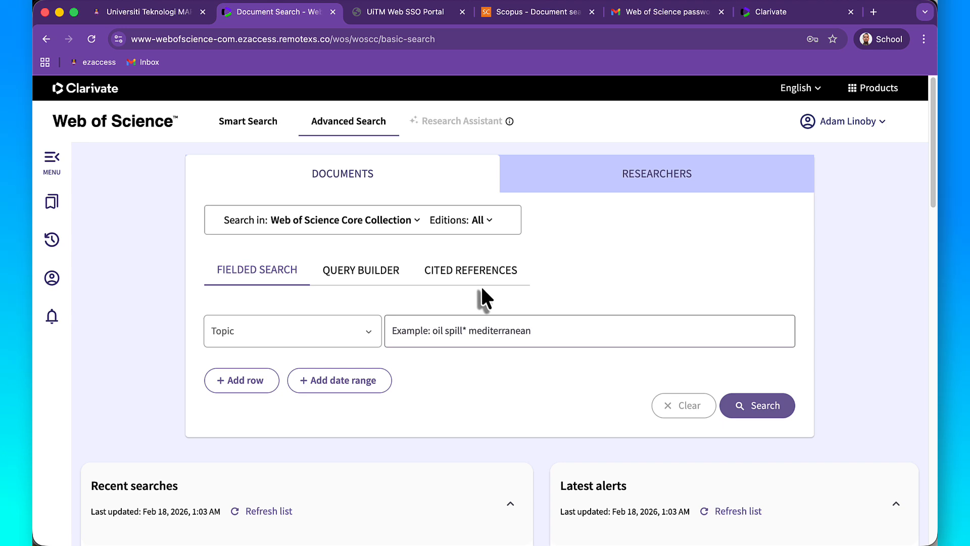
click(388, 276)
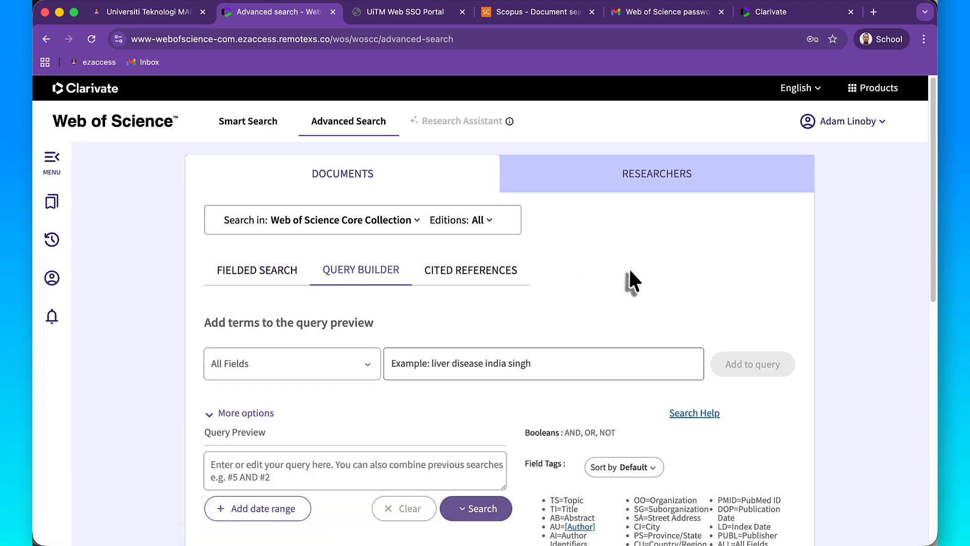
scroll(628, 267, down, 2)
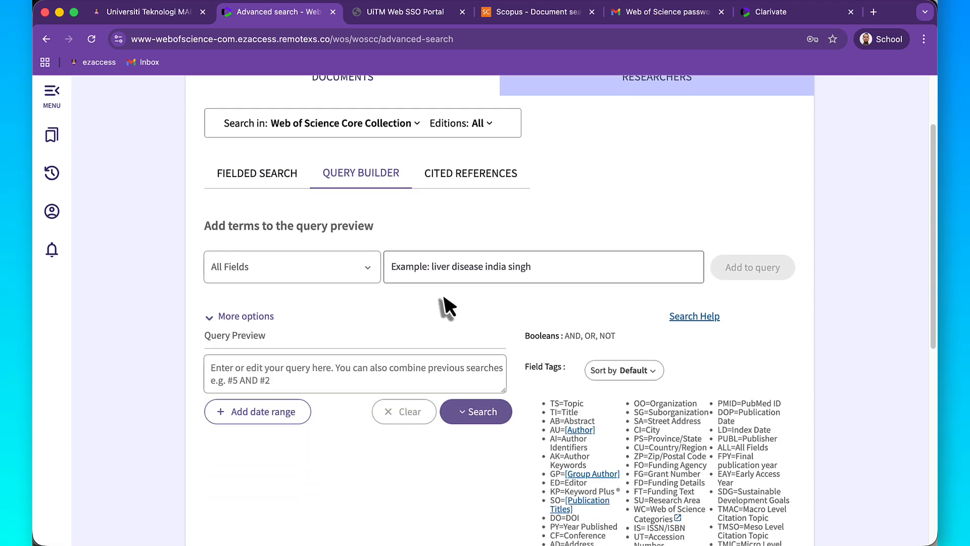
- Copy the Web of Science search string from the Step 2: Translation Table in the ChatGPT conversation
scroll(420, 322, down, 10)
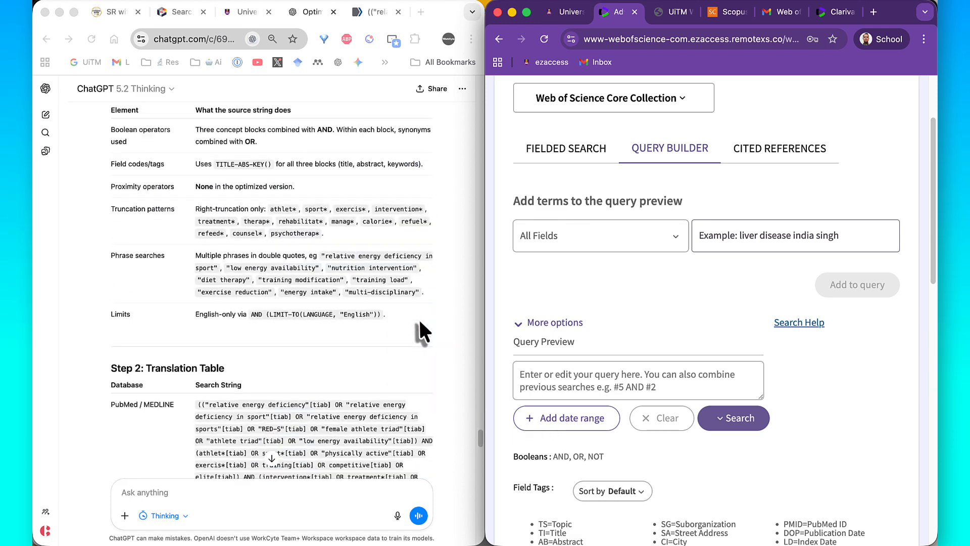
scroll(418, 318, down, 10)
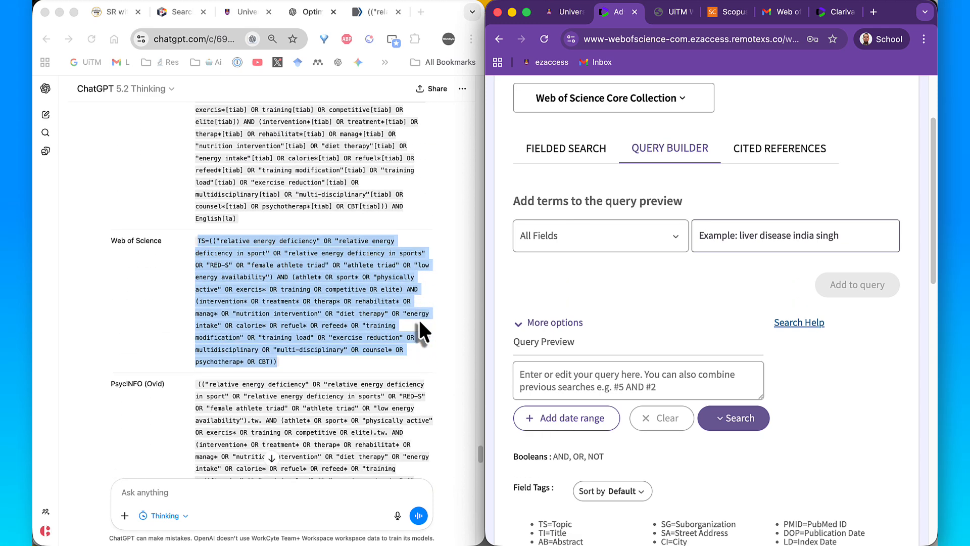
scroll(419, 321, down, 1)
click(371, 291)
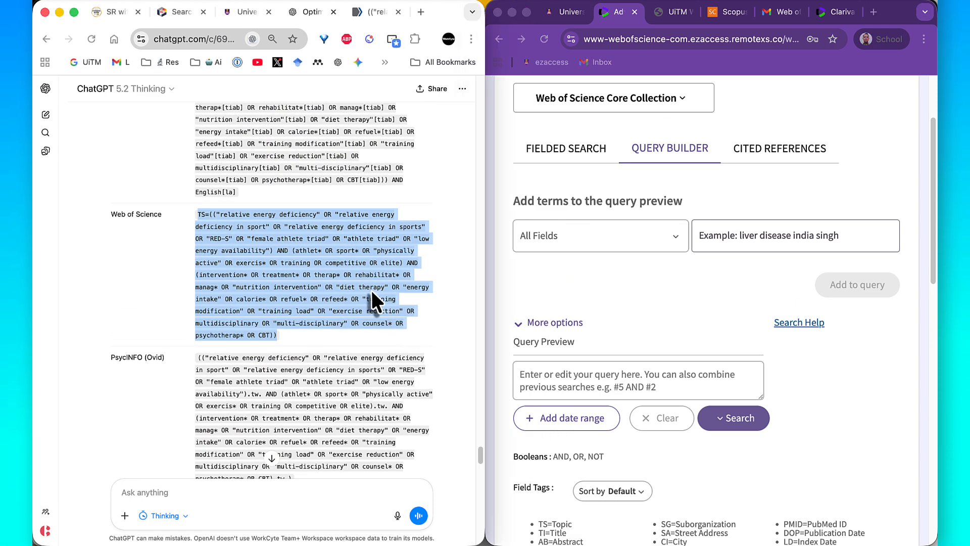
right_click(371, 290)
click(396, 320)
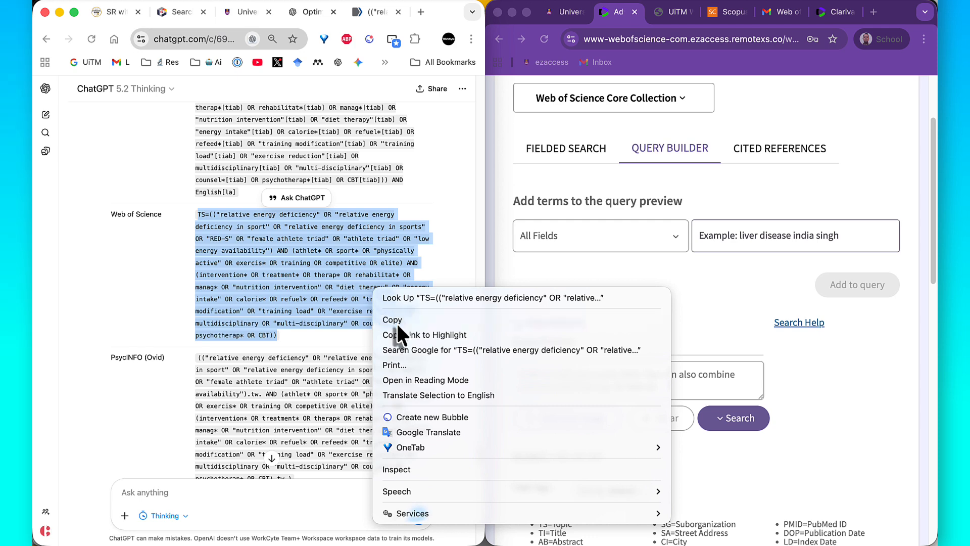
- Paste the copied string into the Query Preview of the Web of Science Query Builder and run the search
click(641, 384)
right_click(622, 381)
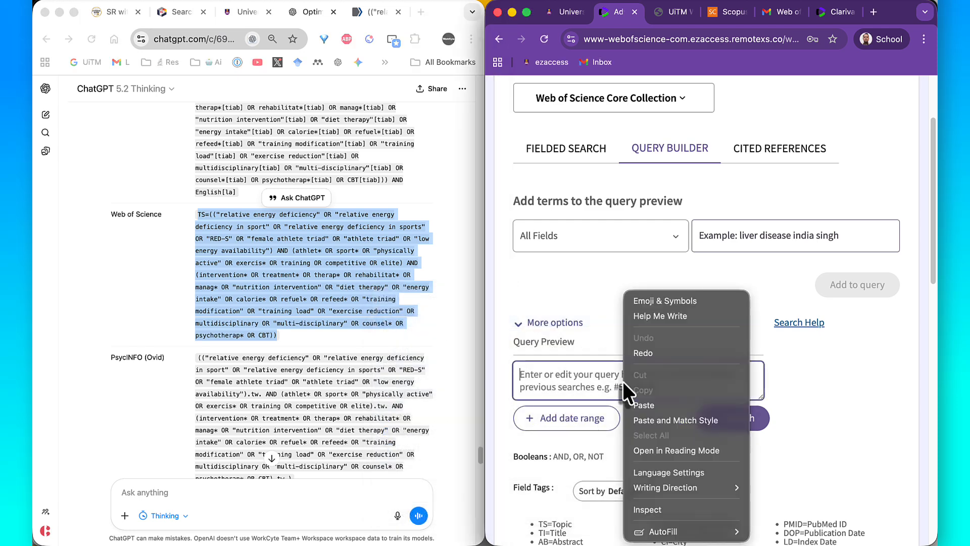
click(648, 405)
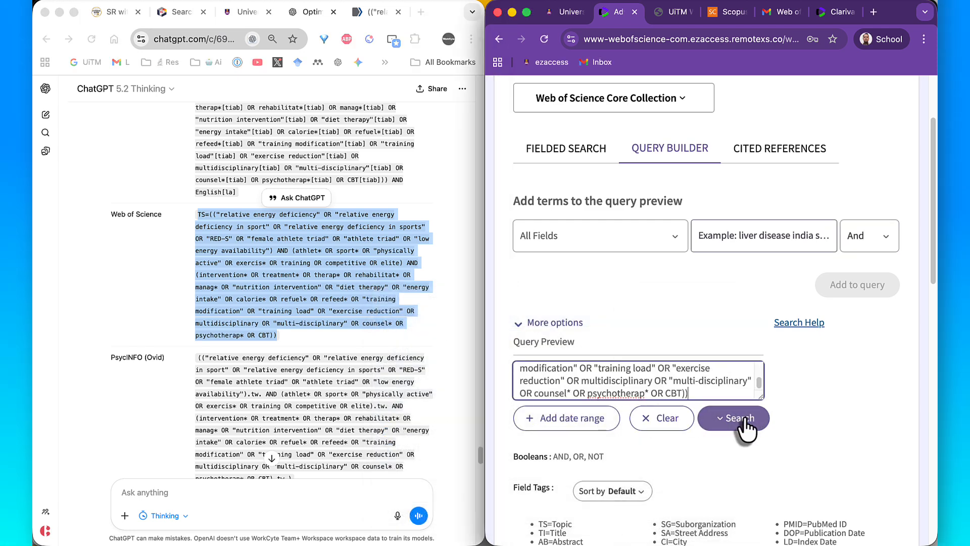
click(743, 418)
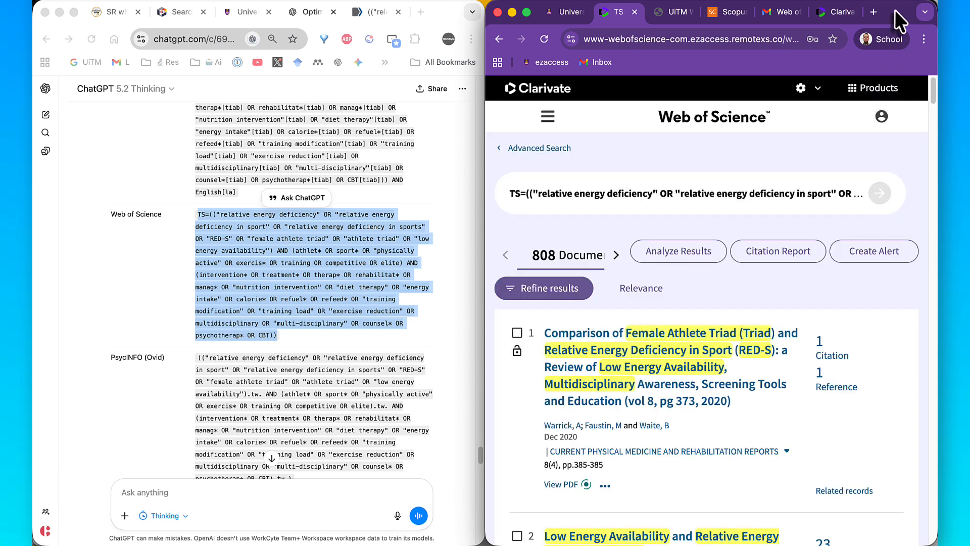
- Enlarge the Web of Science results window, outline the result count with a purple annotation rectangle, and clear the annotation
double_click(895, 10)
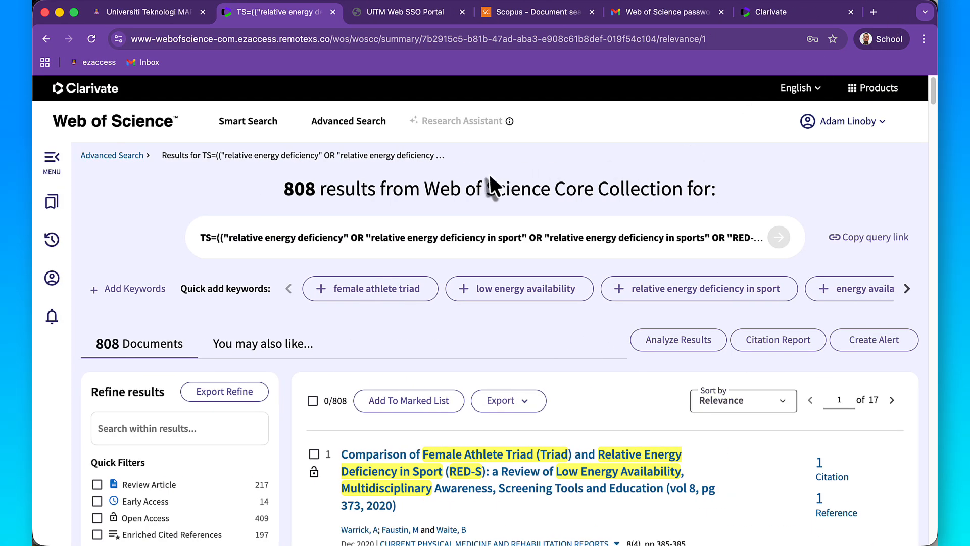
key(ctrl+a)
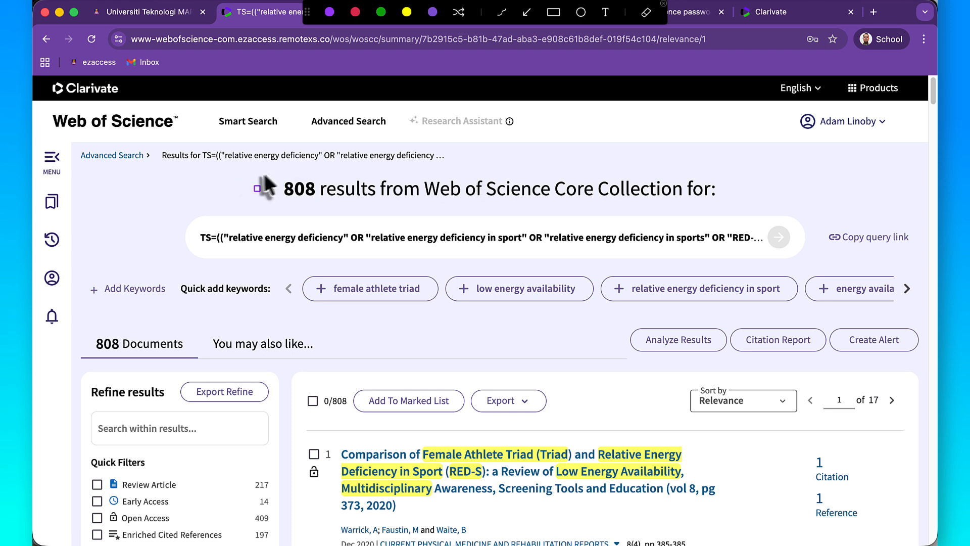
drag(265, 172, 384, 204)
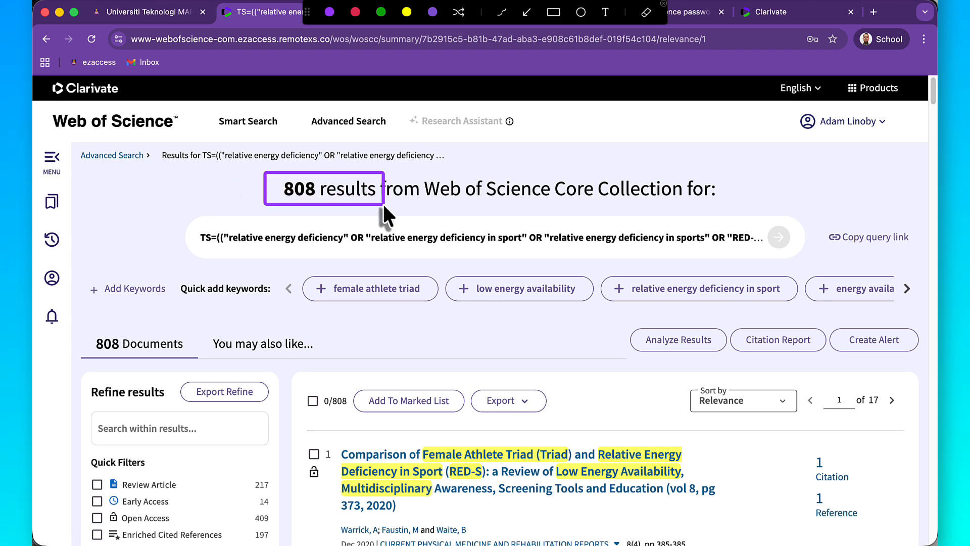
key(Escape)
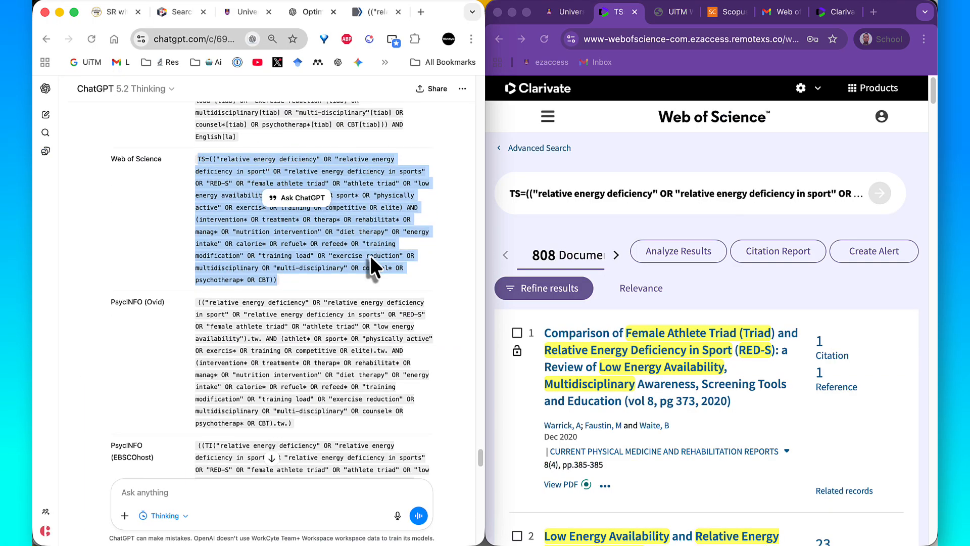
- Examine the PsycINFO (Ovid), PsycINFO (EBSCOhost) and Google Scholar search strings in ChatGPT's Translation Table
scroll(370, 255, down, 3)
scroll(370, 256, down, 1)
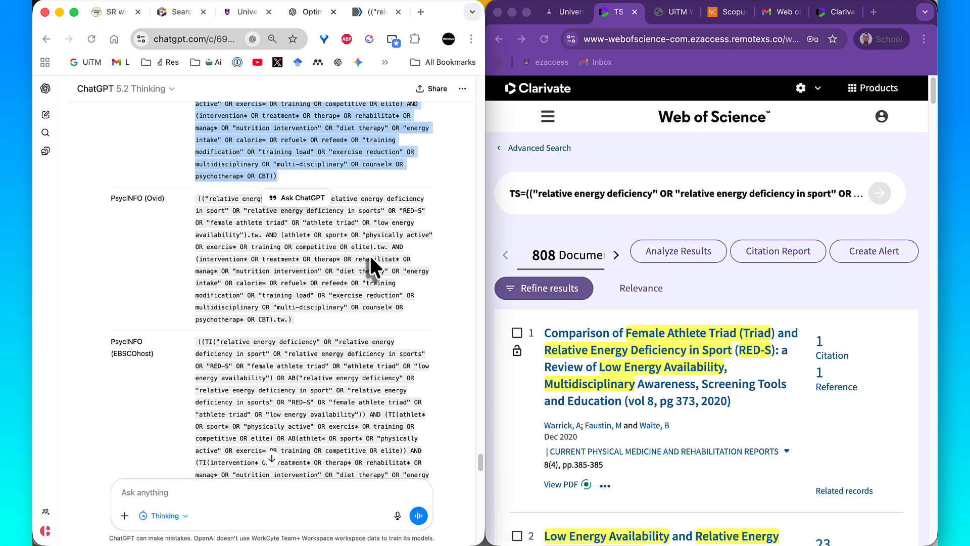
scroll(370, 256, down, 10)
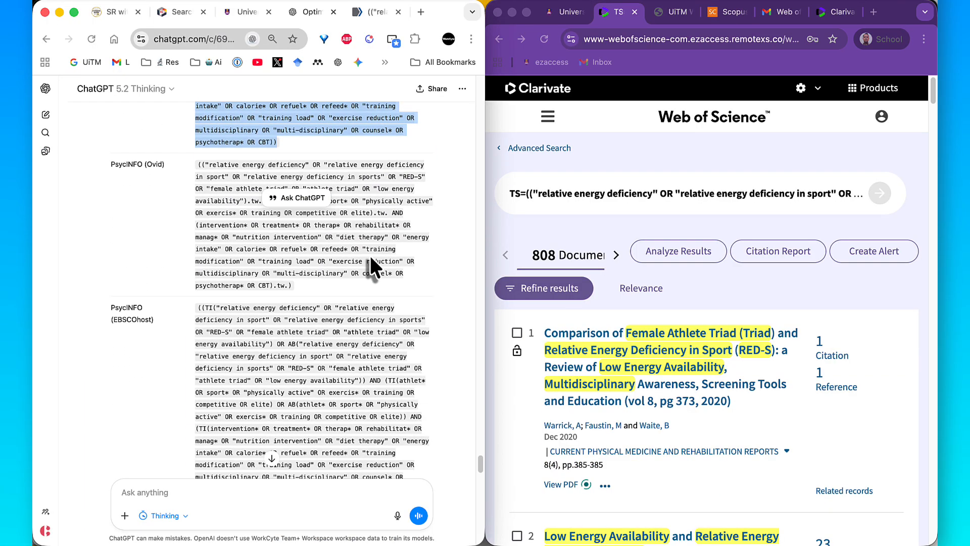
scroll(371, 258, down, 2)
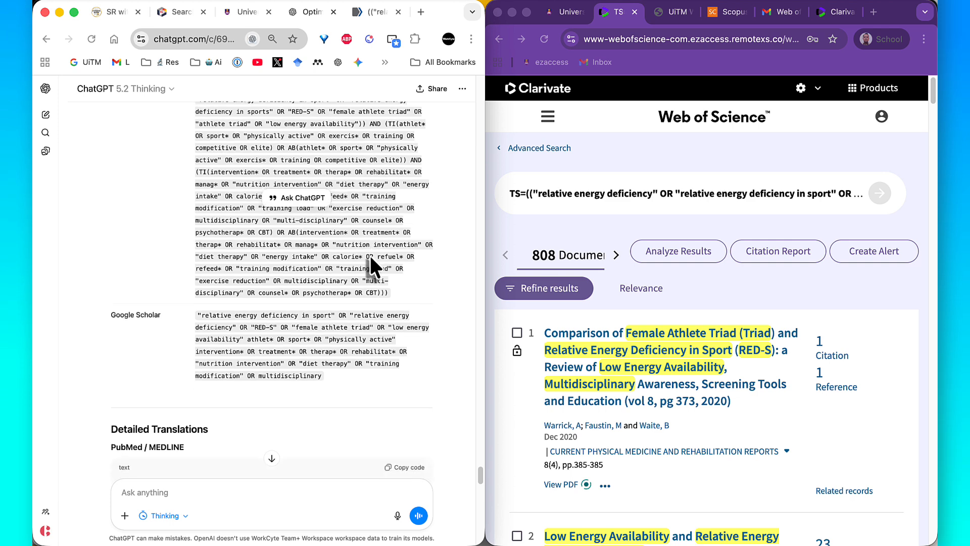
- Copy the Google Scholar string from ChatGPT's Translation Table and run it as a search in Google Scholar
triple_click(326, 321)
right_click(326, 321)
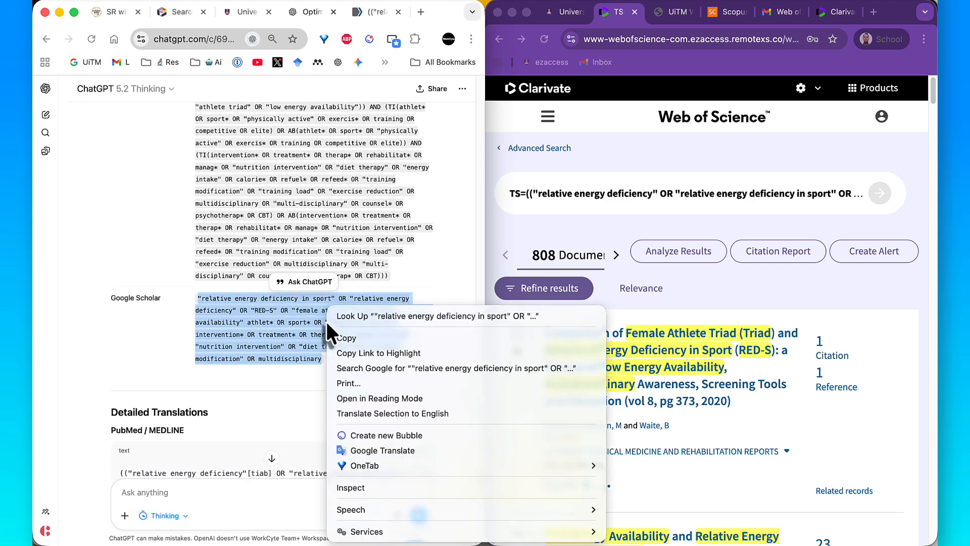
click(343, 337)
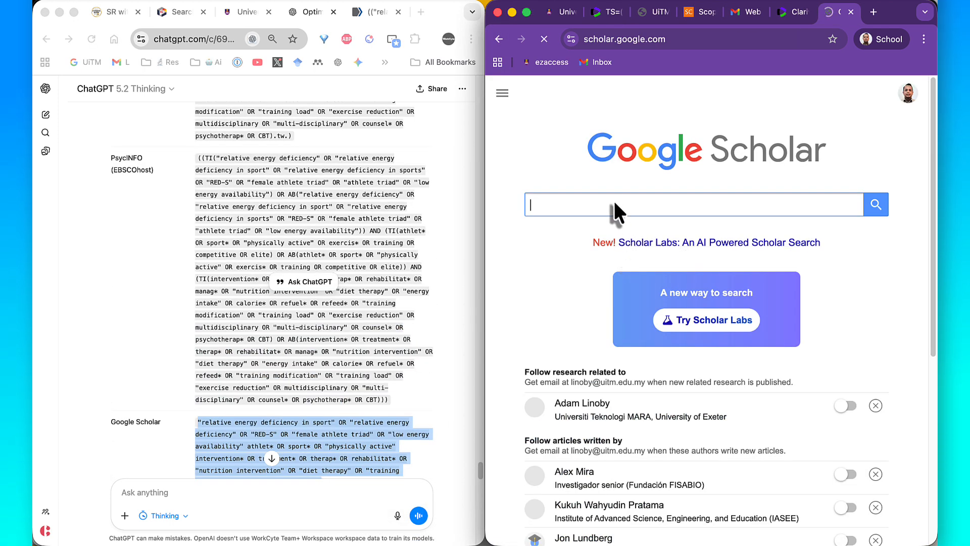
right_click(608, 202)
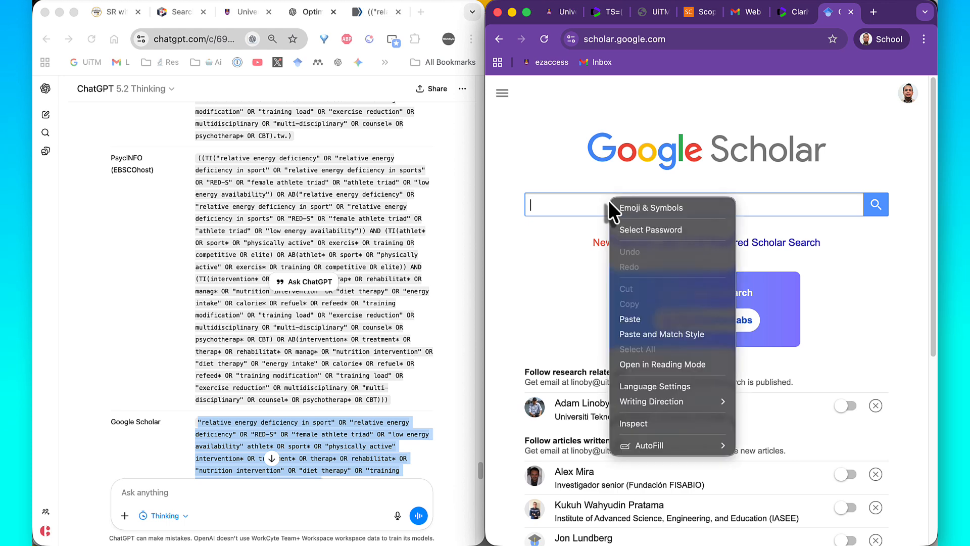
click(627, 318)
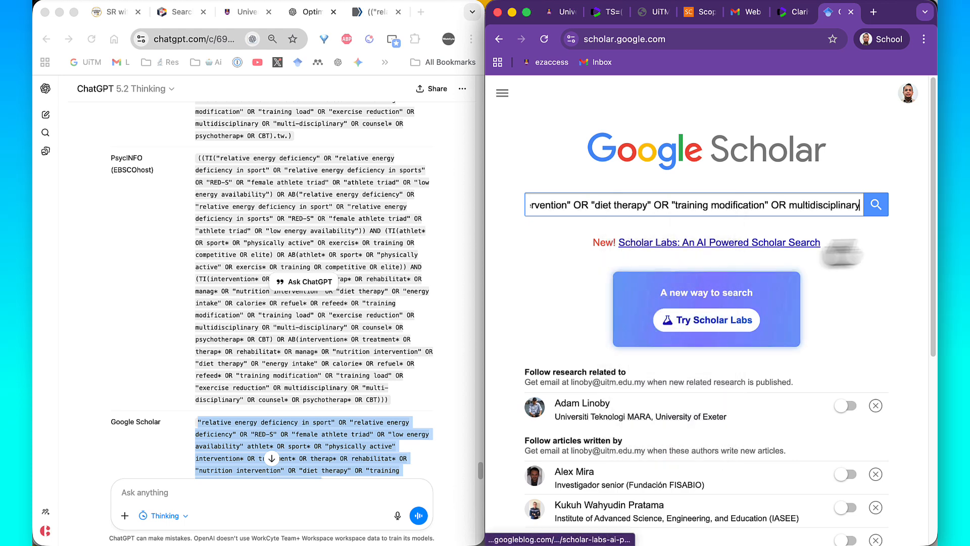
click(877, 205)
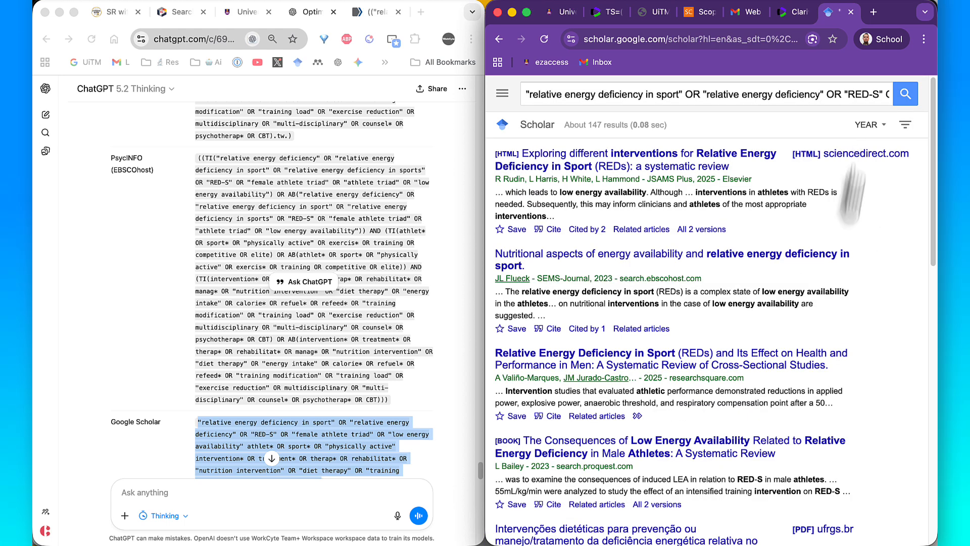
- Enlarge the Google Scholar window and look through the papers listed for the search
double_click(896, 16)
scroll(798, 262, down, 1)
scroll(798, 262, down, 10)
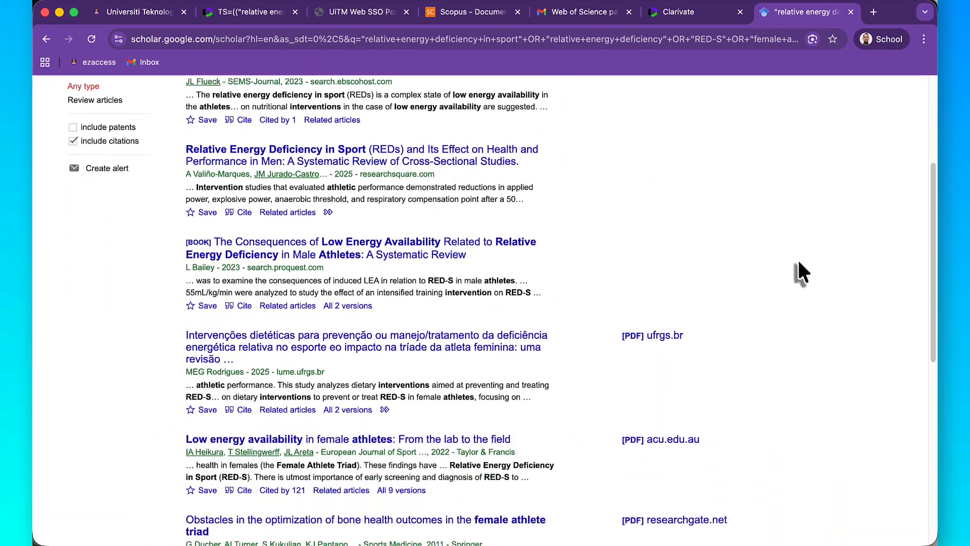
scroll(799, 263, up, 10)
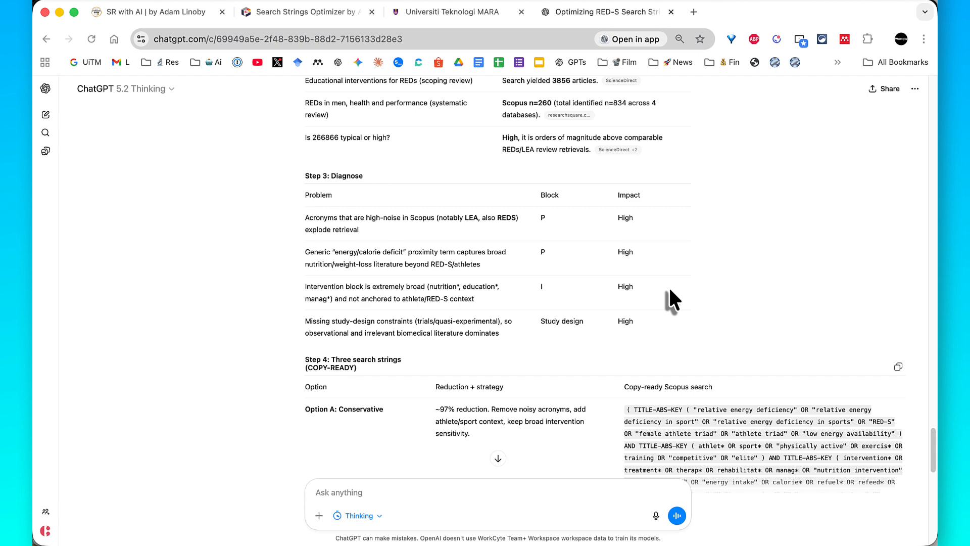
- Outline the Option A row, the Option B: Moderate label and the following option in ChatGPT's Step 4 table with purple annotation rectangles
scroll(668, 286, down, 5)
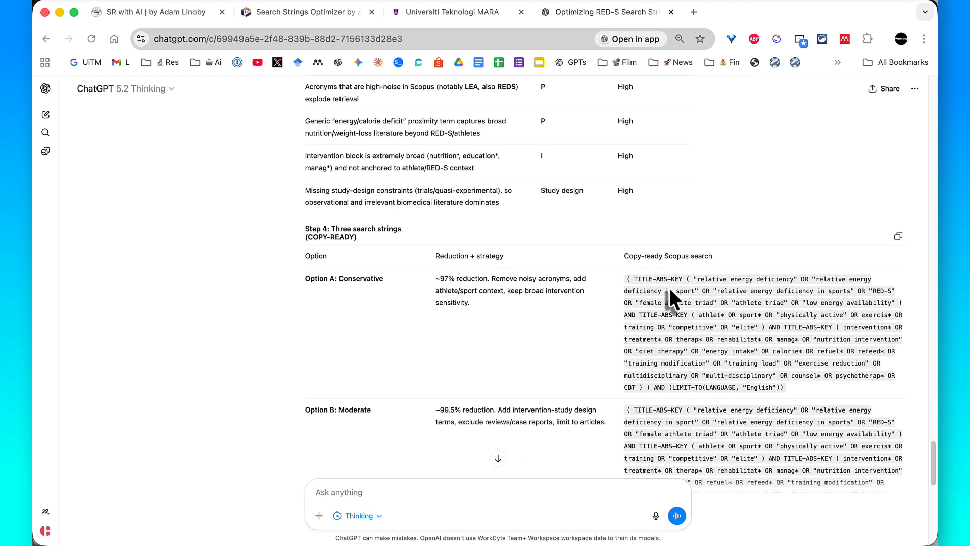
scroll(669, 287, down, 3)
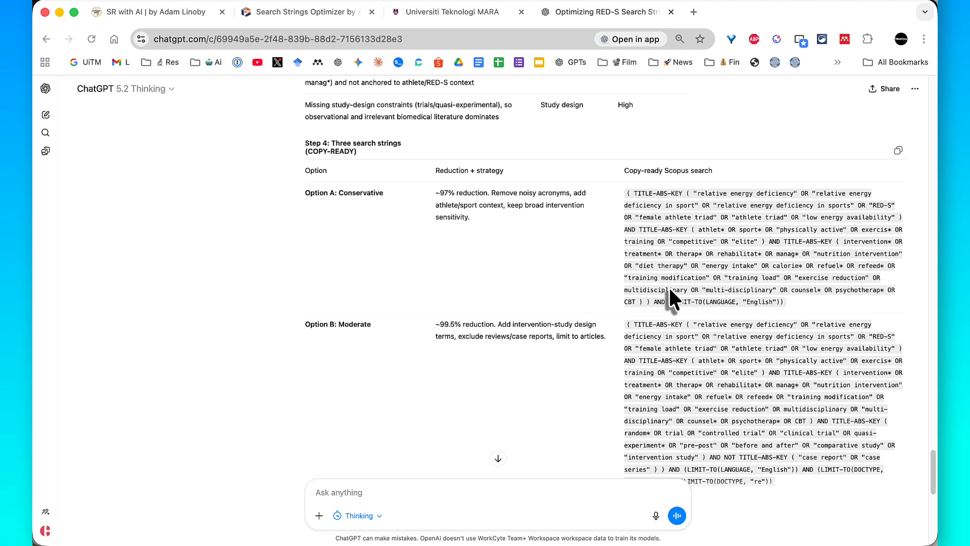
key(ctrl+alt+a)
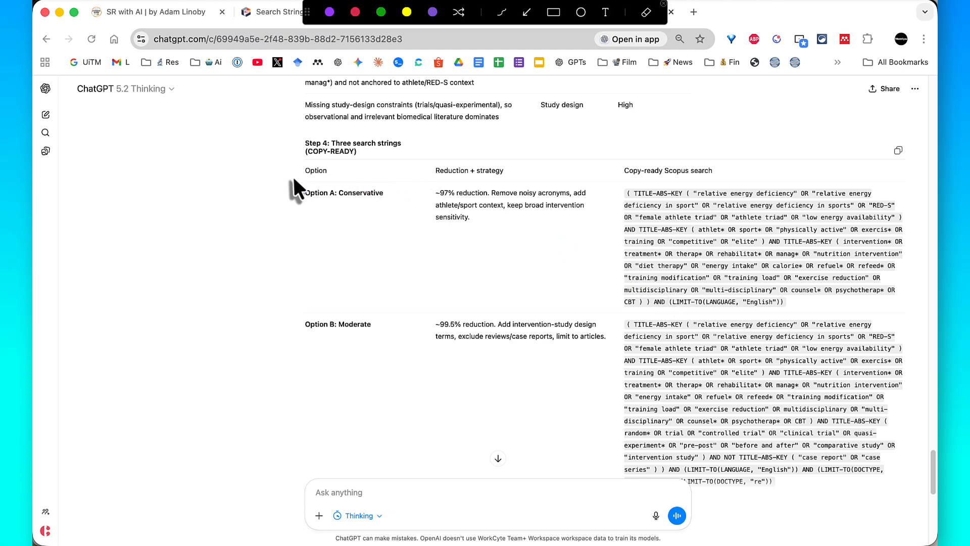
mouse_move(291, 177)
mouse_down()
mouse_move(556, 204)
mouse_move(854, 278)
mouse_move(879, 312)
mouse_move(906, 309)
mouse_up()
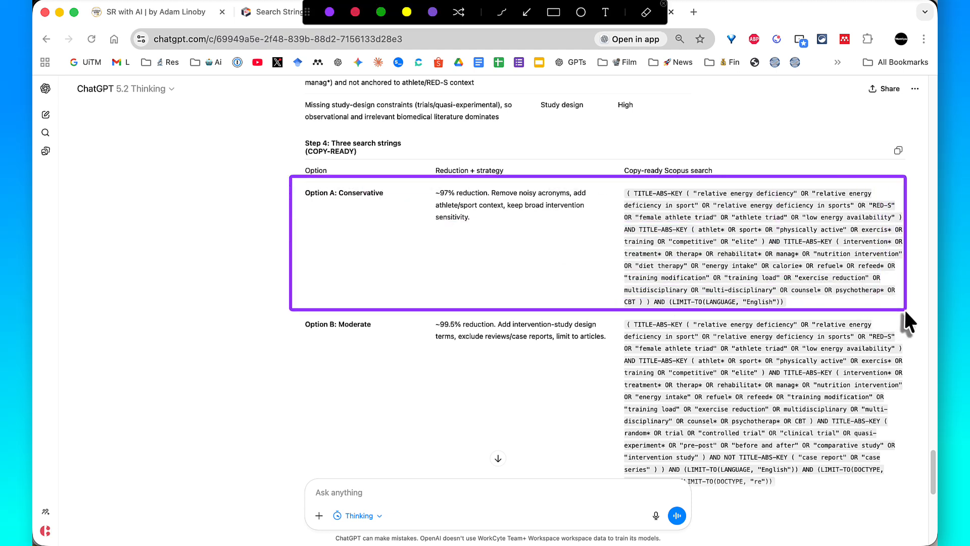
drag(286, 312, 380, 341)
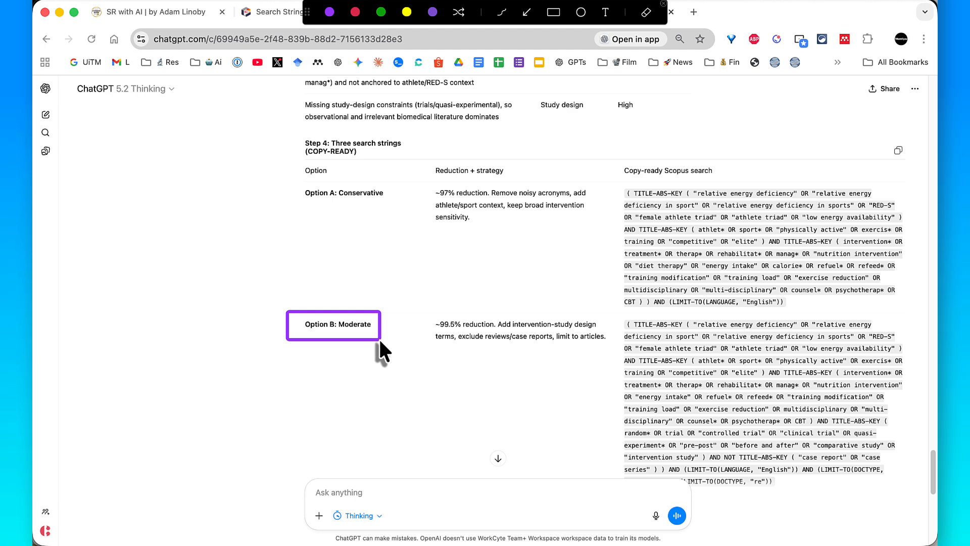
scroll(378, 337, down, 5)
drag(296, 260, 382, 284)
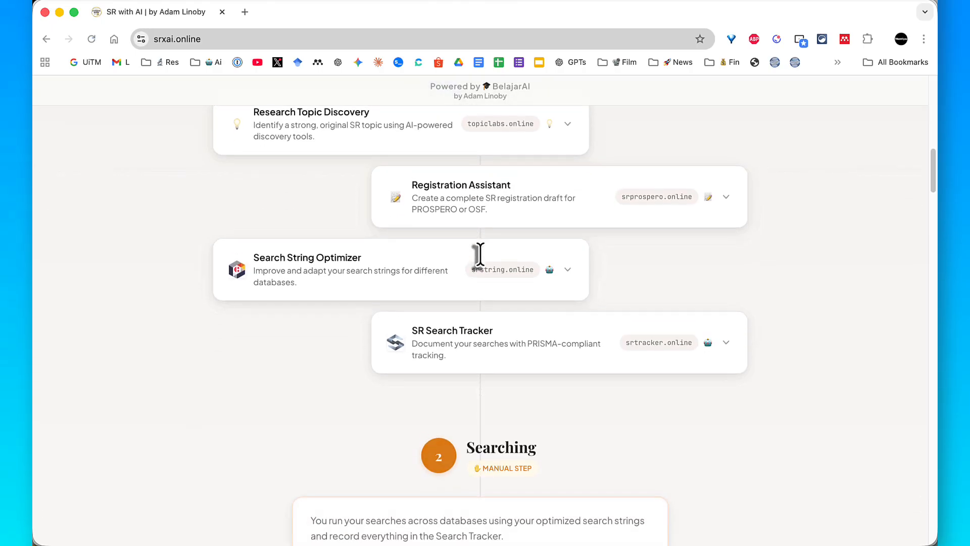
- Point an annotation stroke at the Search String Optimizer card on srxai.online and clear the annotation
scroll(477, 255, down, 3)
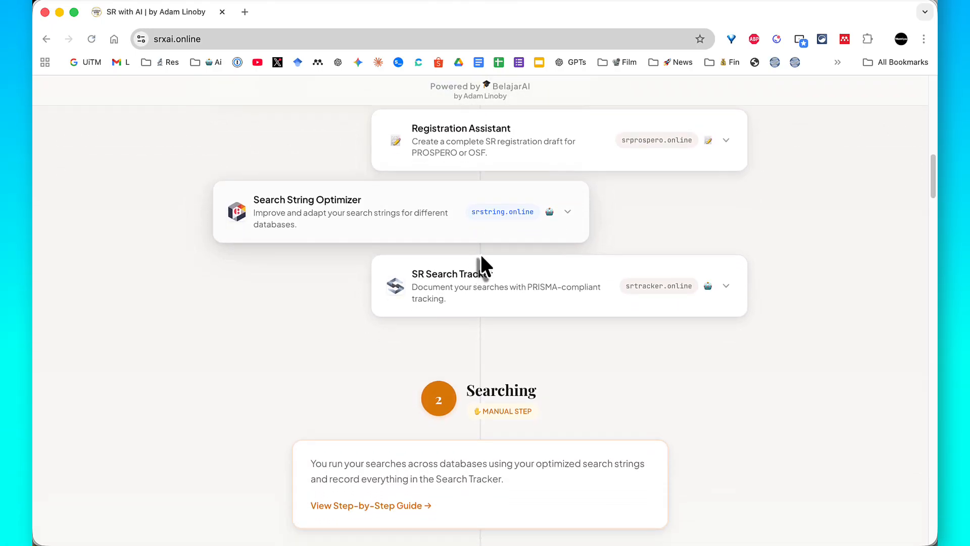
key(ctrl+alt+a)
drag(129, 207, 245, 198)
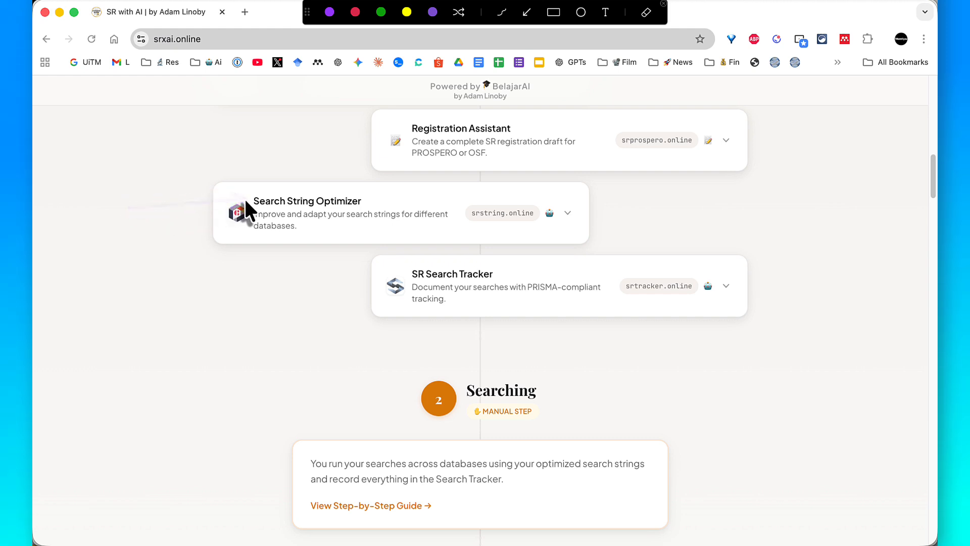
key(Escape)
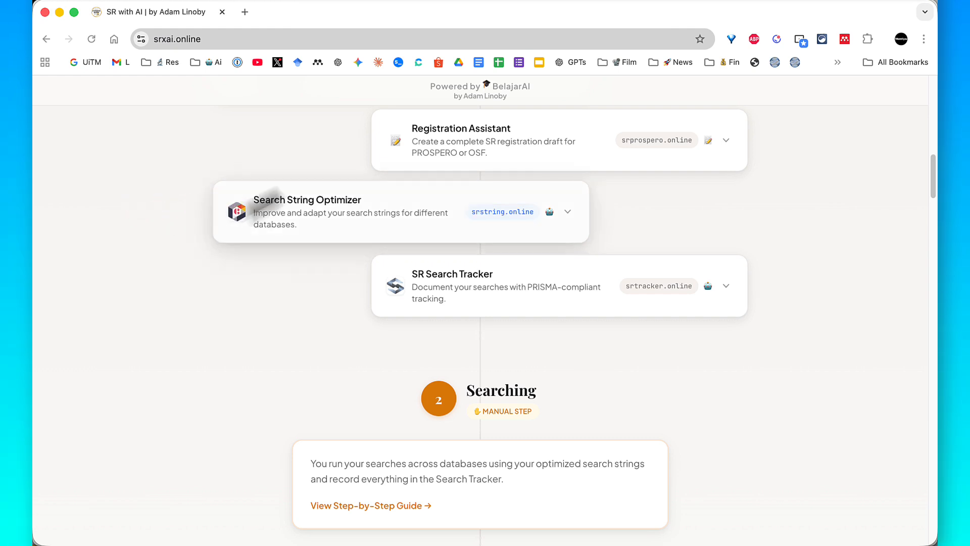
- Expand the Search String Optimizer card's details on srxai.online and open the tool's own site
click(567, 213)
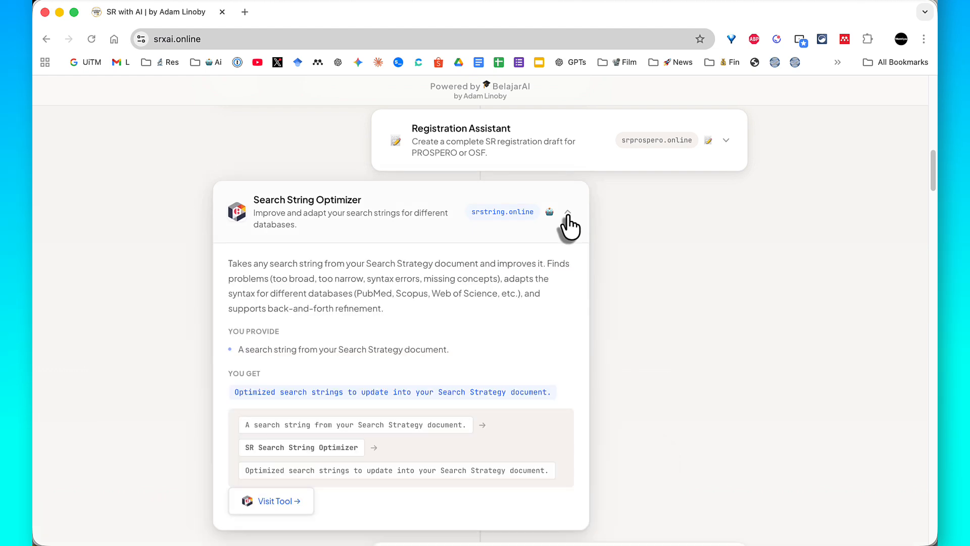
scroll(643, 279, down, 1)
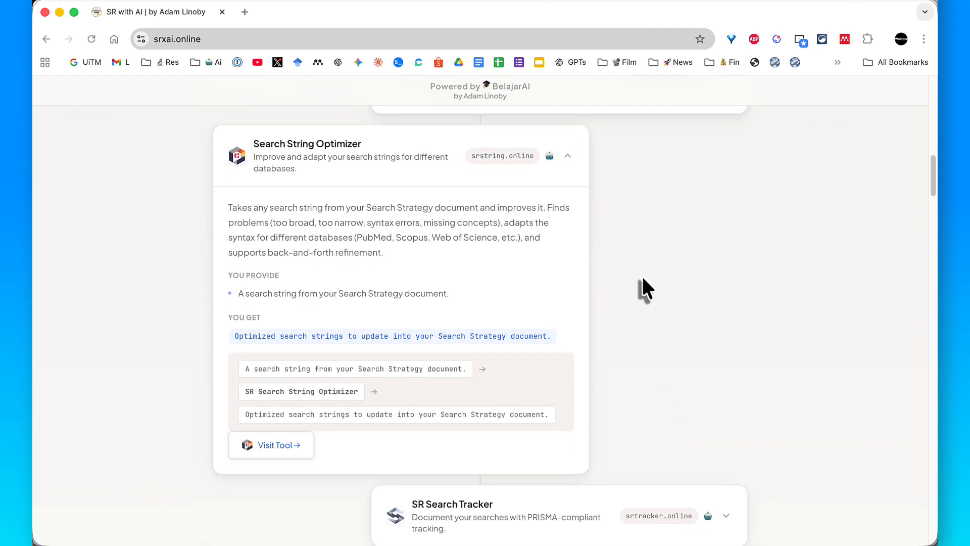
scroll(642, 279, down, 1)
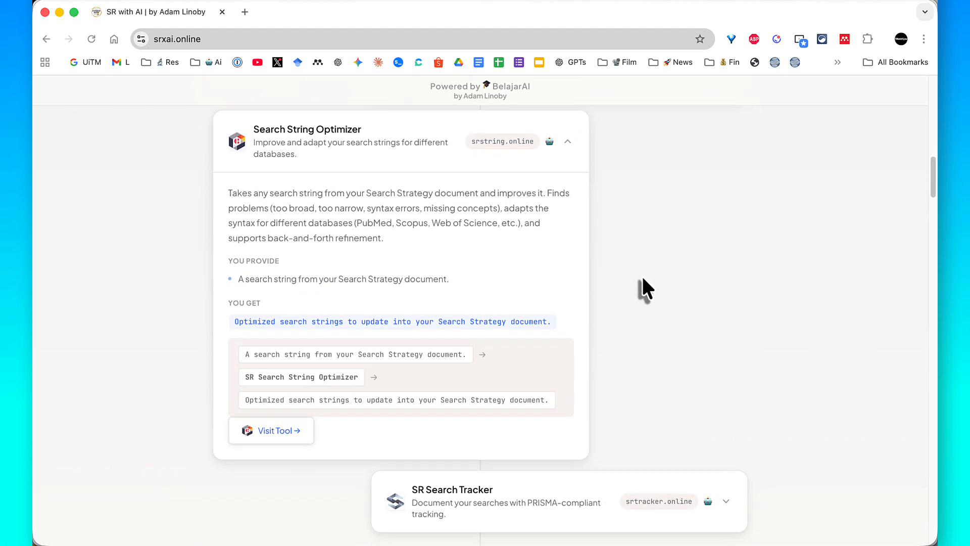
click(281, 432)
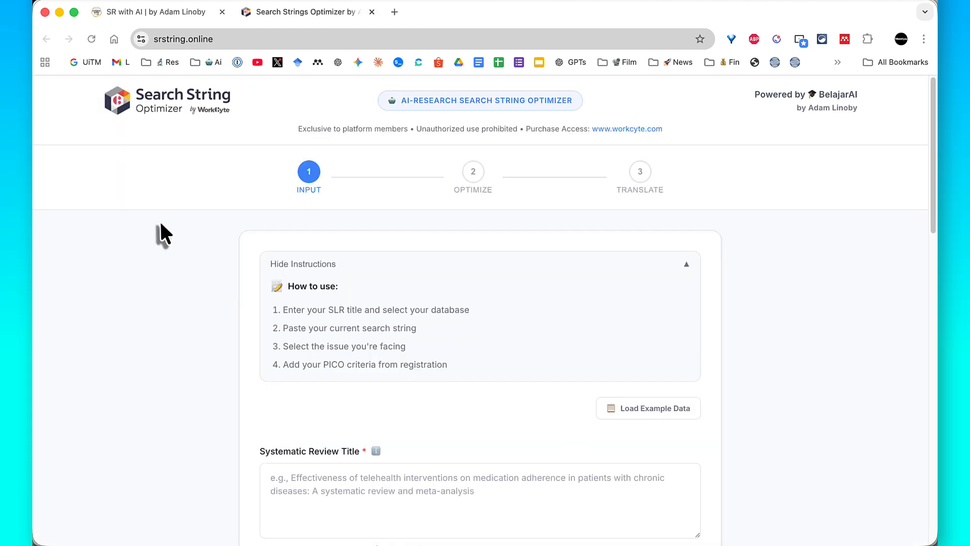